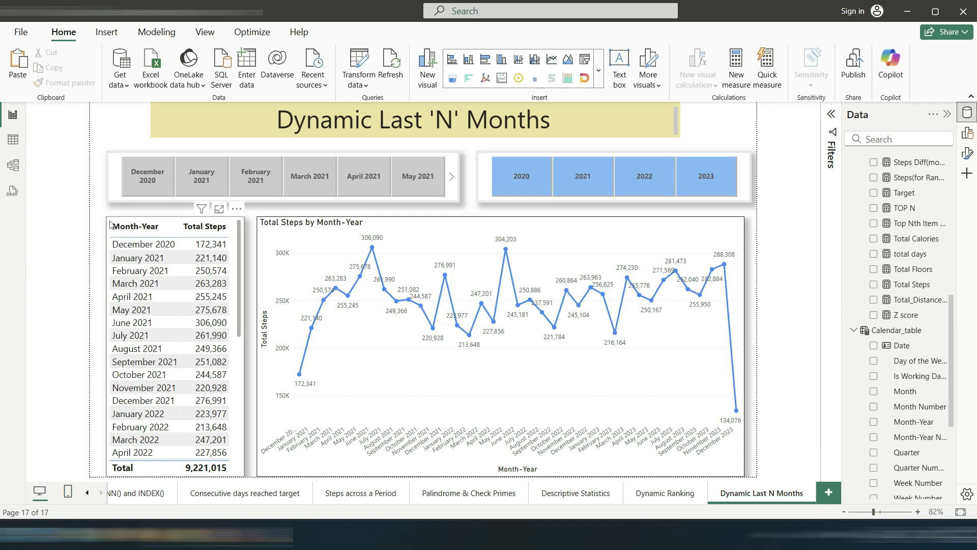
Step: Examine which fields build the Month-Year table, the Total Steps line chart, the month slicer and the year slicer
{"action": "left_click", "coordinate": [237, 224]}
{"action": "left_click", "coordinate": [259, 225]}
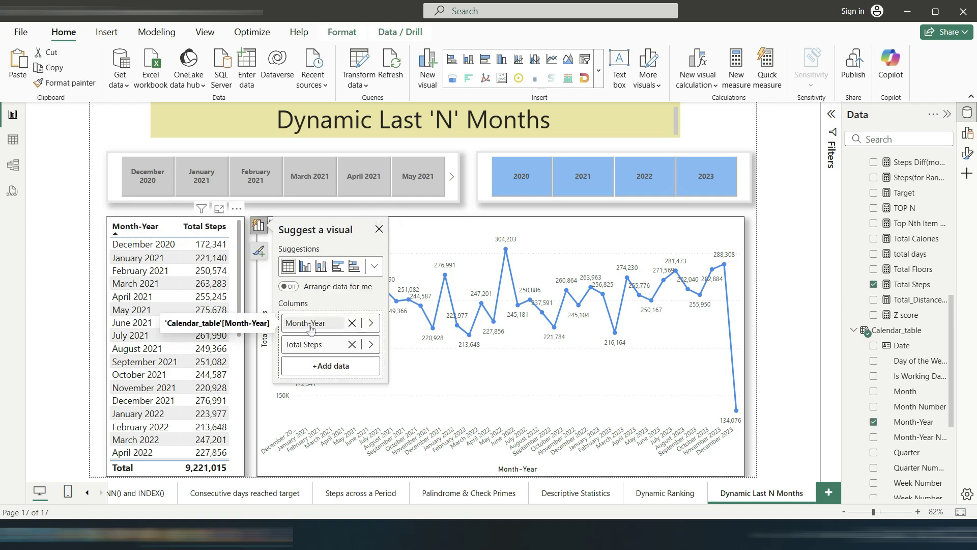
{"action": "left_click", "coordinate": [519, 227]}
{"action": "left_click", "coordinate": [244, 226]}
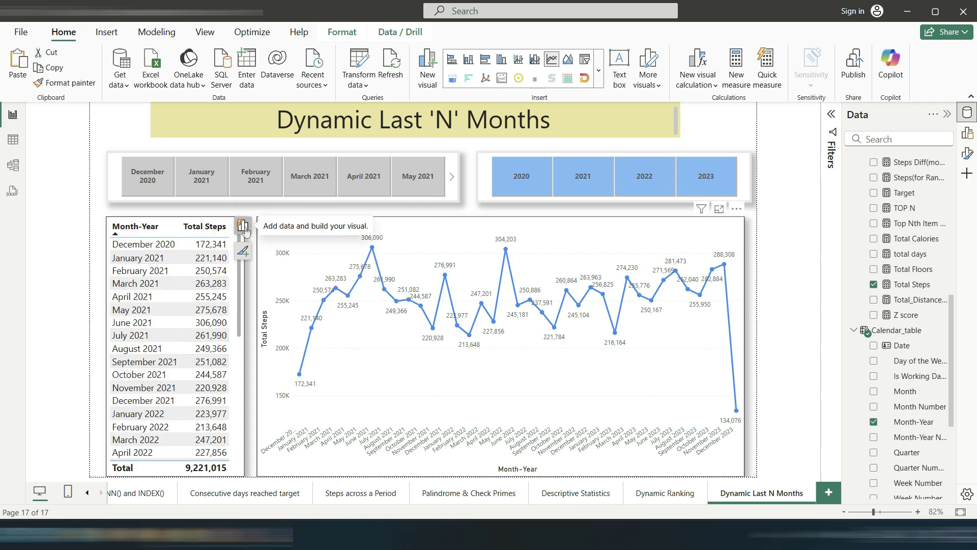
{"action": "left_click", "coordinate": [244, 227]}
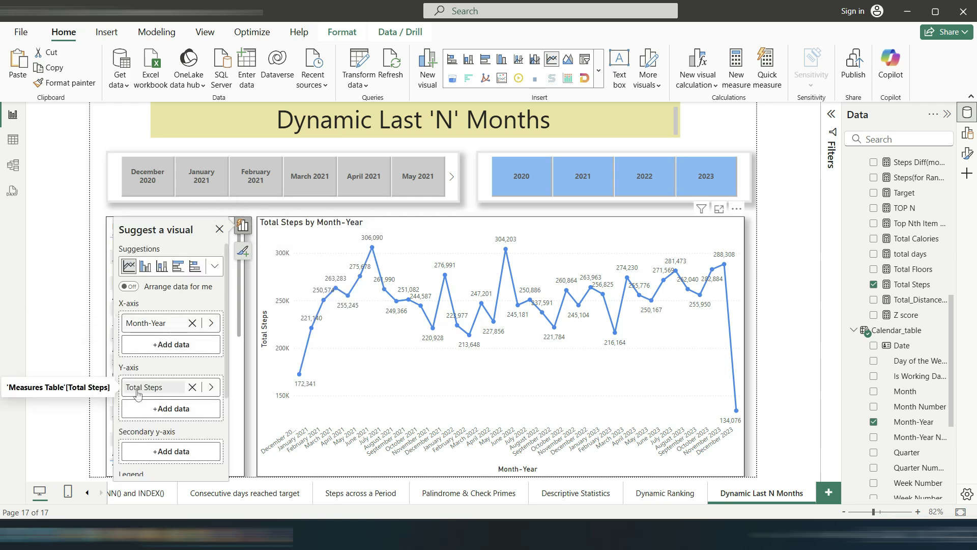
{"action": "left_click", "coordinate": [452, 200]}
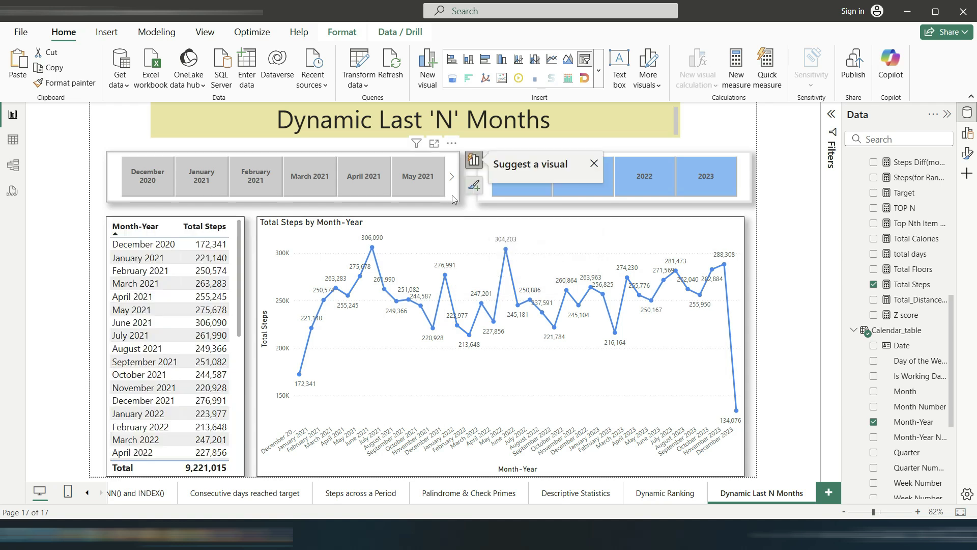
{"action": "left_click", "coordinate": [656, 209]}
{"action": "left_click", "coordinate": [746, 193]}
{"action": "left_click", "coordinate": [462, 160]}
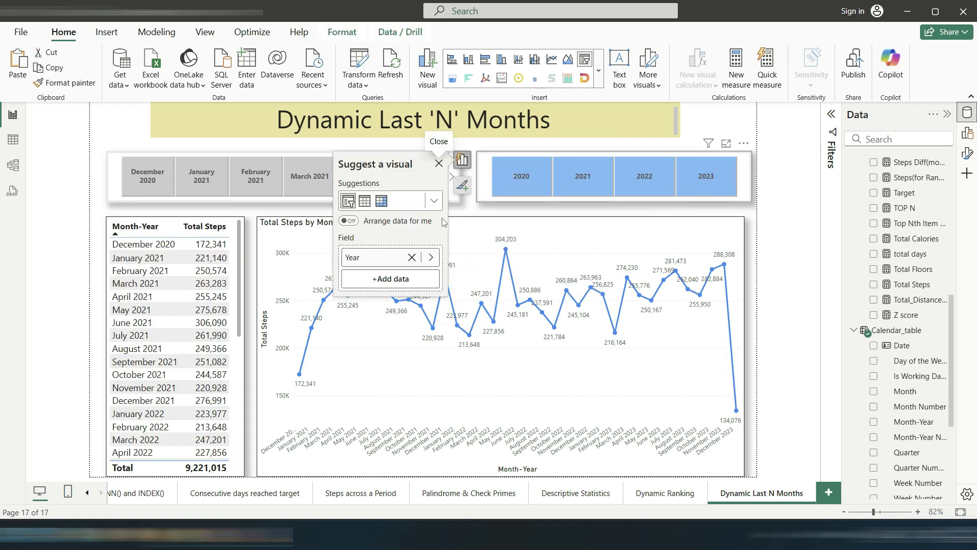
{"action": "left_click", "coordinate": [484, 212]}
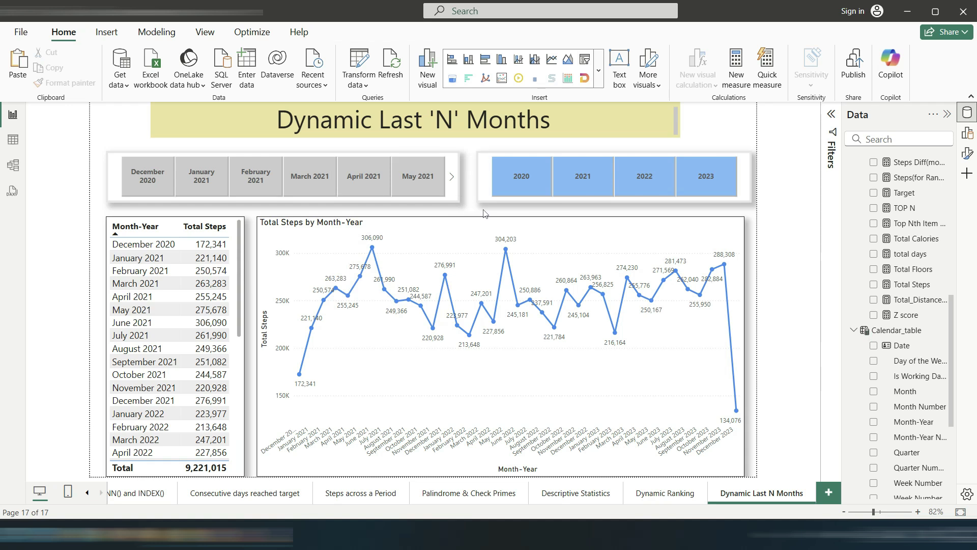
Step: Test the slicers by filtering to 2021, 2022 and 2023 in turn, then toggling March 2023 on and off
{"action": "left_click", "coordinate": [564, 186]}
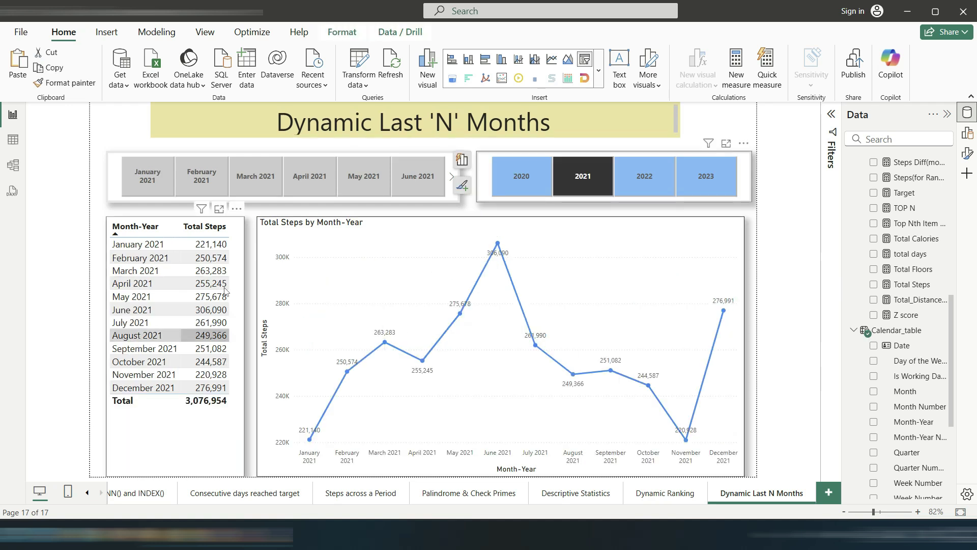
{"action": "left_click", "coordinate": [664, 179]}
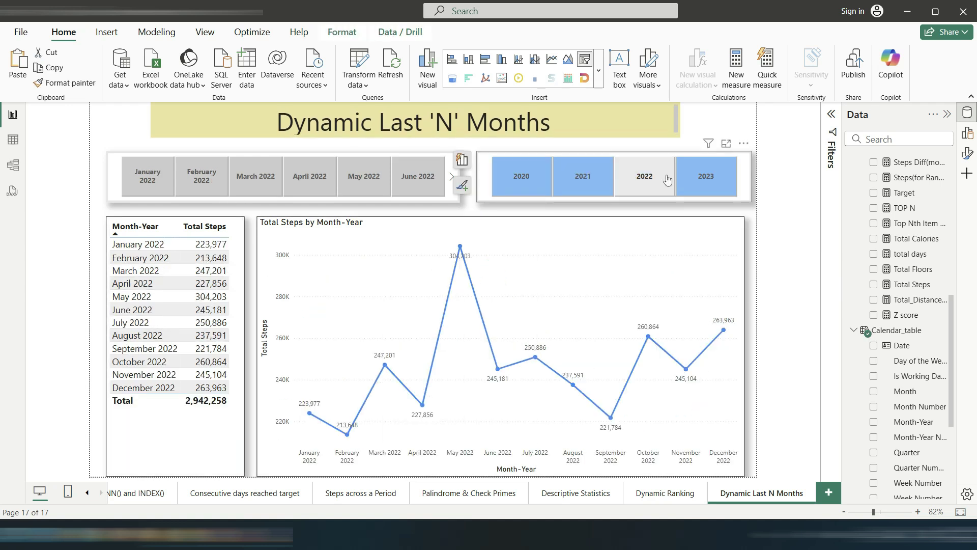
{"action": "left_click", "coordinate": [707, 177]}
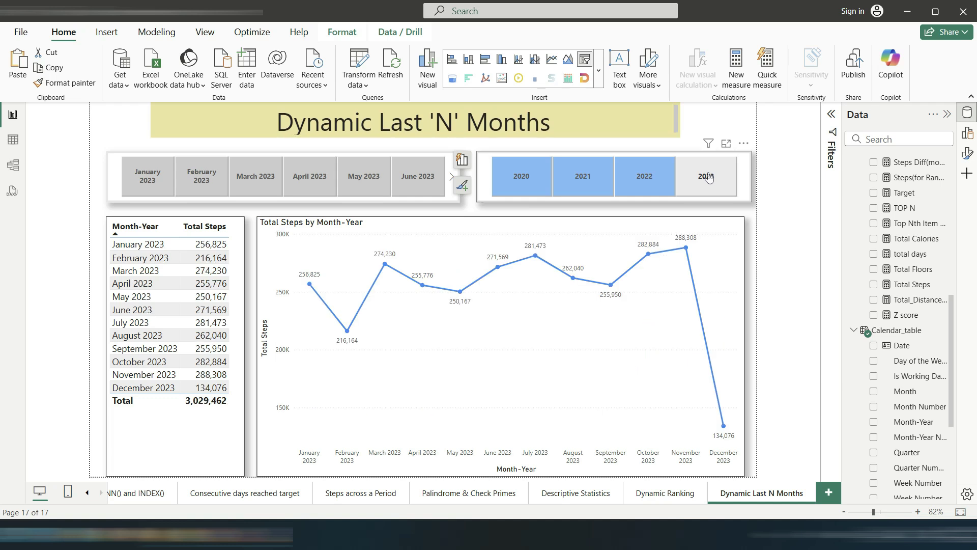
{"action": "left_click", "coordinate": [256, 176]}
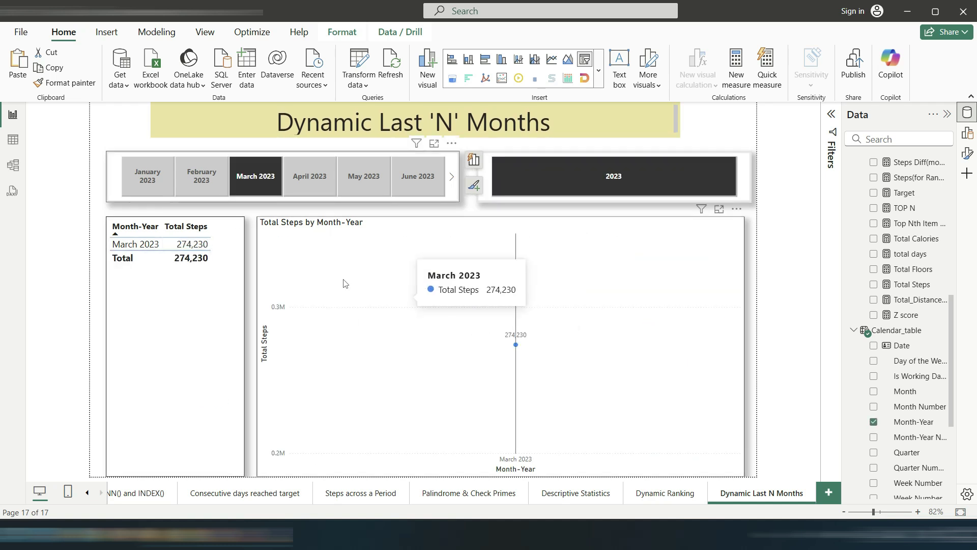
{"action": "left_click", "coordinate": [255, 176]}
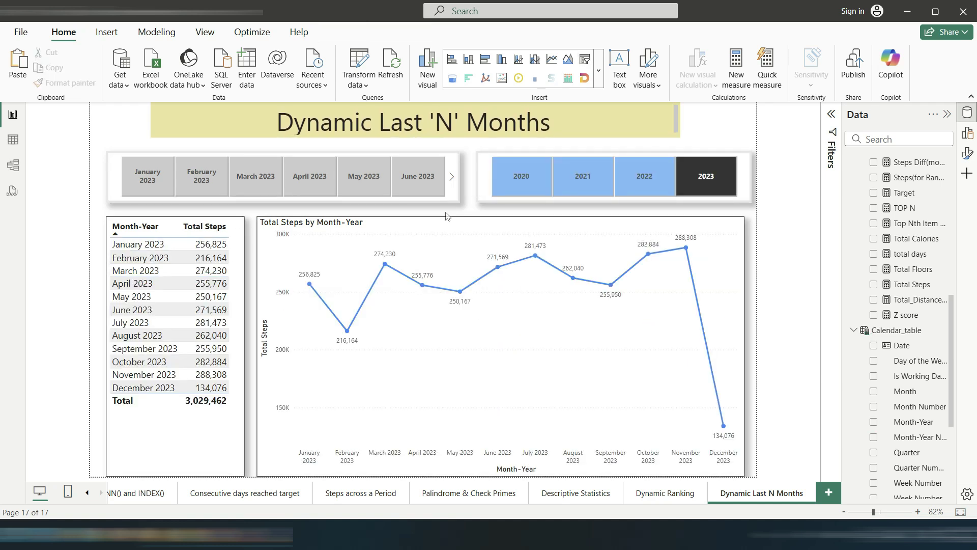
{"action": "left_click_drag", "start_coordinate": [380, 122], "coordinate": [556, 127]}
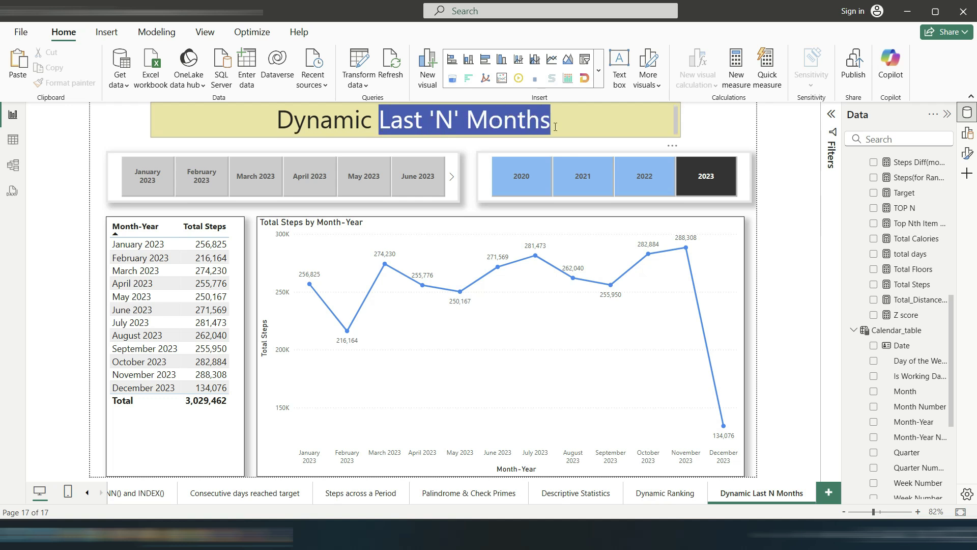
Step: Replace the Year field in the year slicer with the Dynamic Parameter field from the Dynamic Parameter table
{"action": "left_click", "coordinate": [753, 201]}
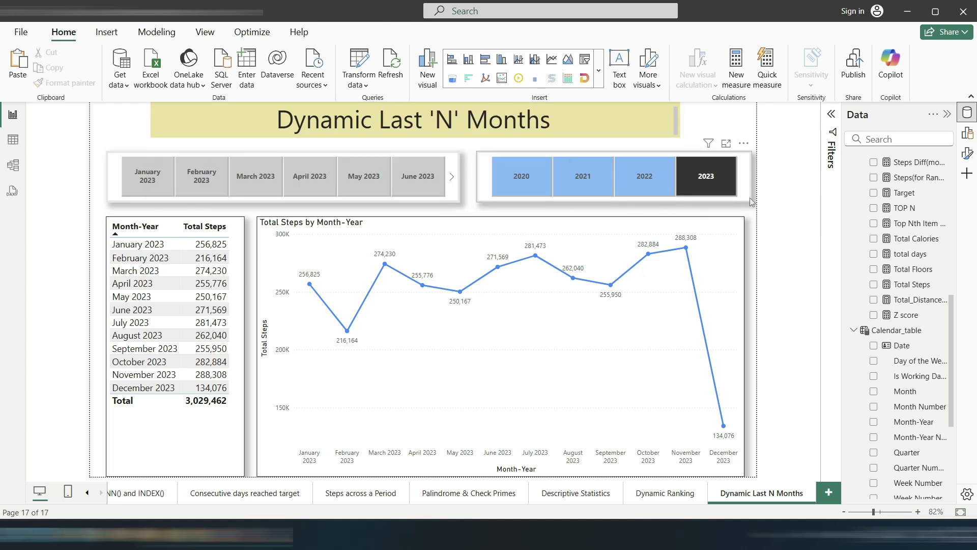
{"action": "left_click", "coordinate": [461, 161]}
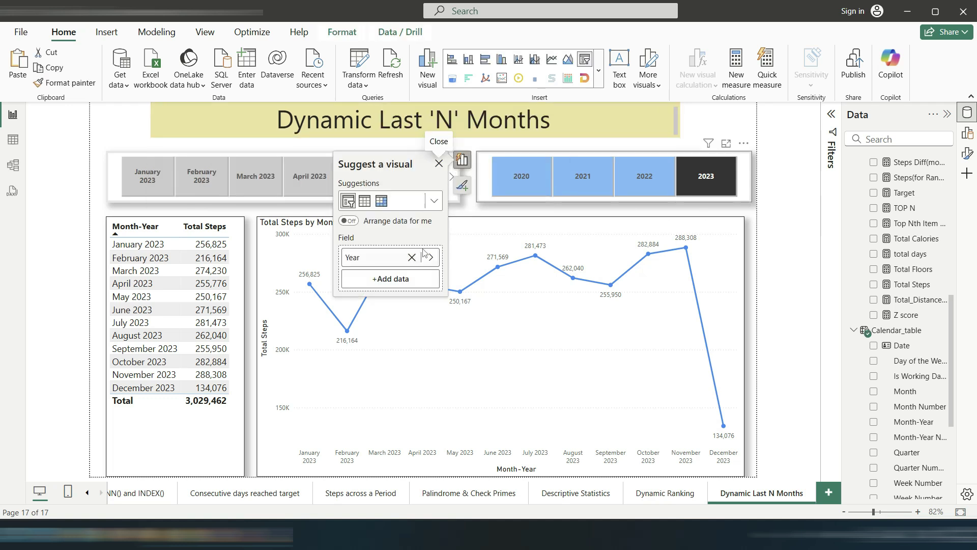
{"action": "left_click", "coordinate": [430, 257]}
{"action": "scroll", "coordinate": [509, 356], "scroll_direction": "down", "scroll_amount": 5}
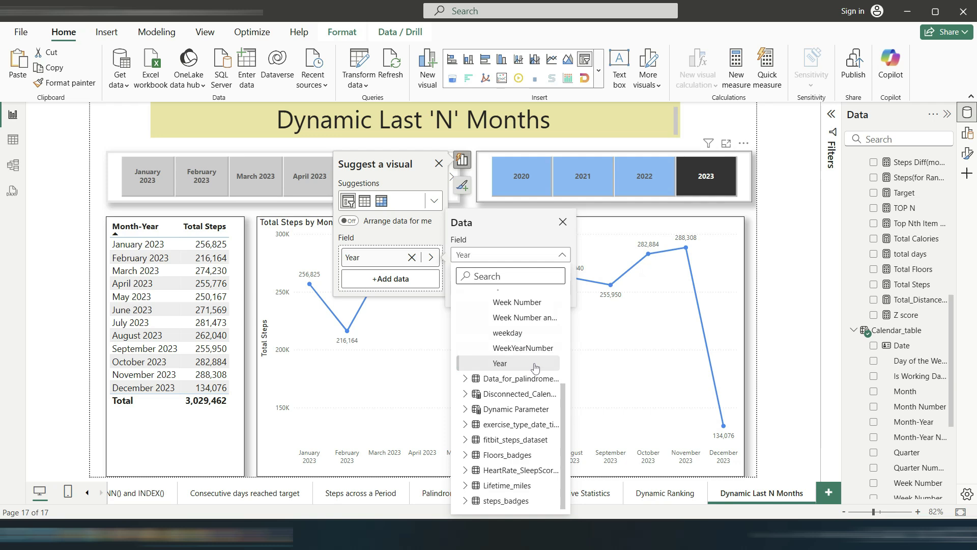
{"action": "left_click", "coordinate": [476, 407]}
{"action": "scroll", "coordinate": [539, 440], "scroll_direction": "down", "scroll_amount": 2}
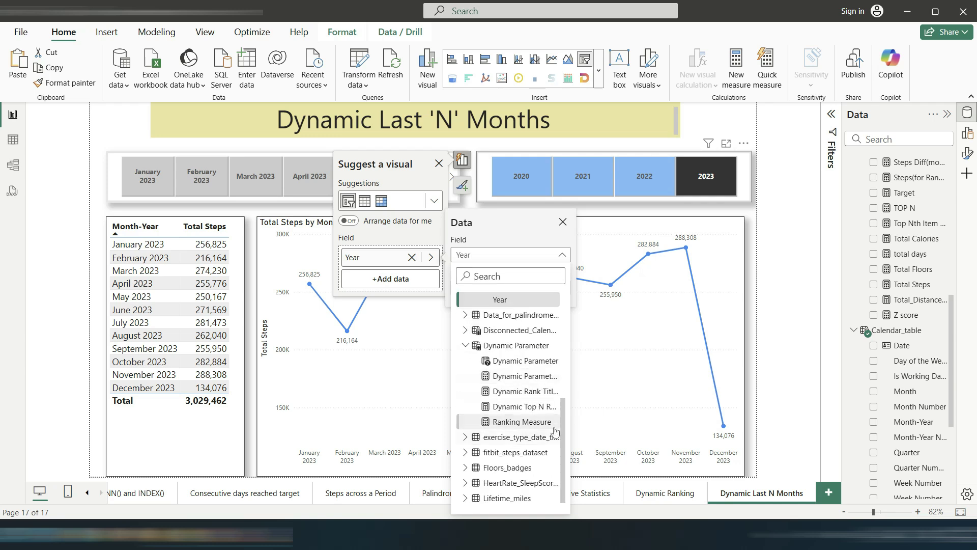
{"action": "left_click", "coordinate": [525, 360]}
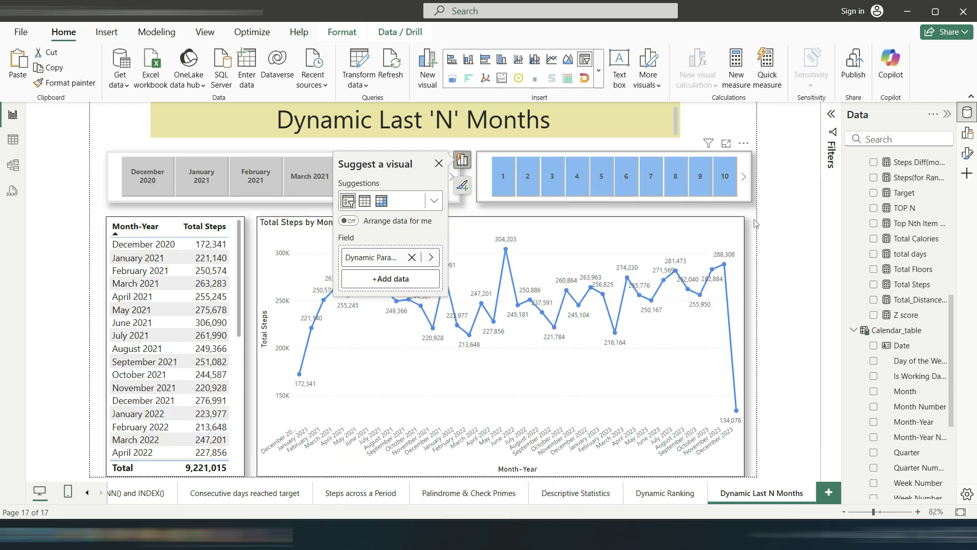
Step: Try 5 and 4 in the number-of-months slicer and leave 3 selected
{"action": "left_click", "coordinate": [601, 177]}
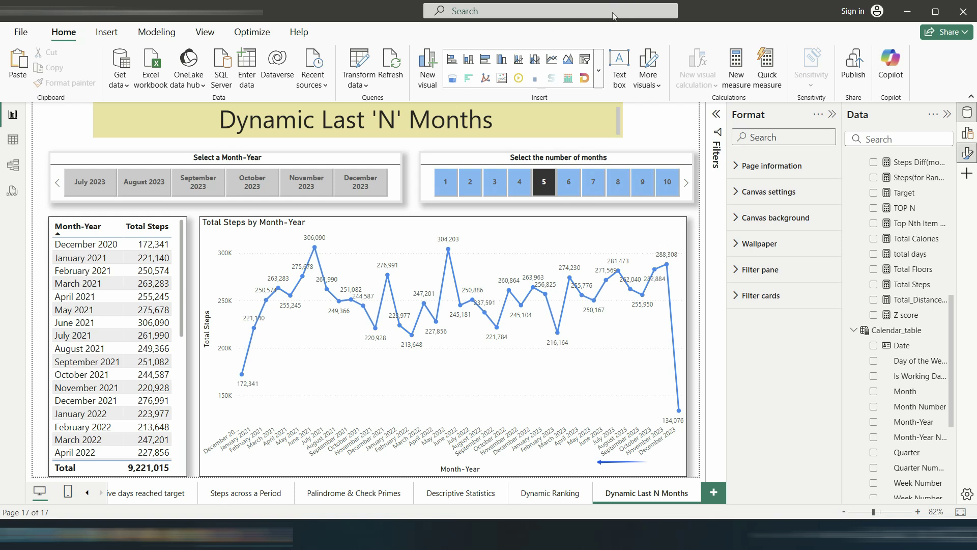
{"action": "mouse_move", "coordinate": [666, 414]}
{"action": "left_mouse_down"}
{"action": "mouse_move", "coordinate": [633, 426]}
{"action": "mouse_move", "coordinate": [618, 416]}
{"action": "left_mouse_up"}
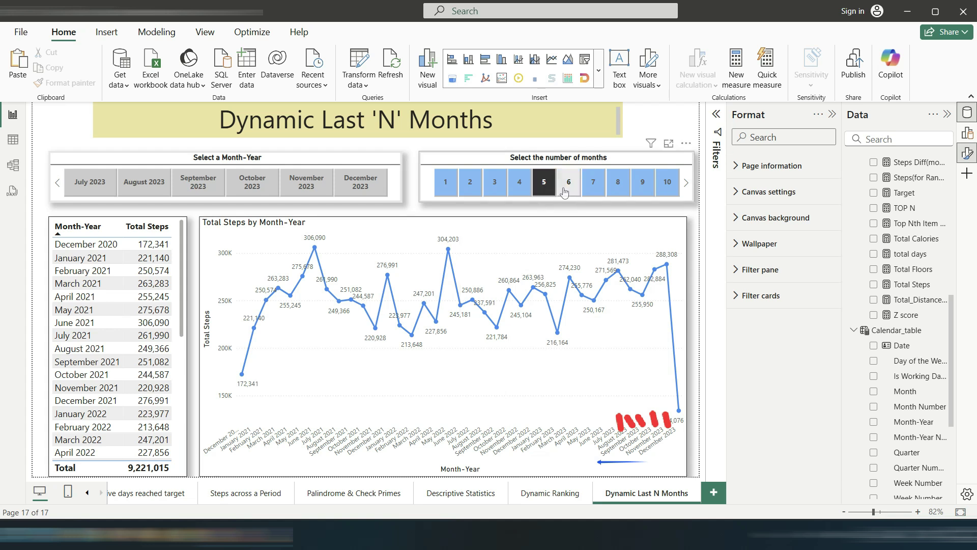
{"action": "left_click", "coordinate": [528, 188]}
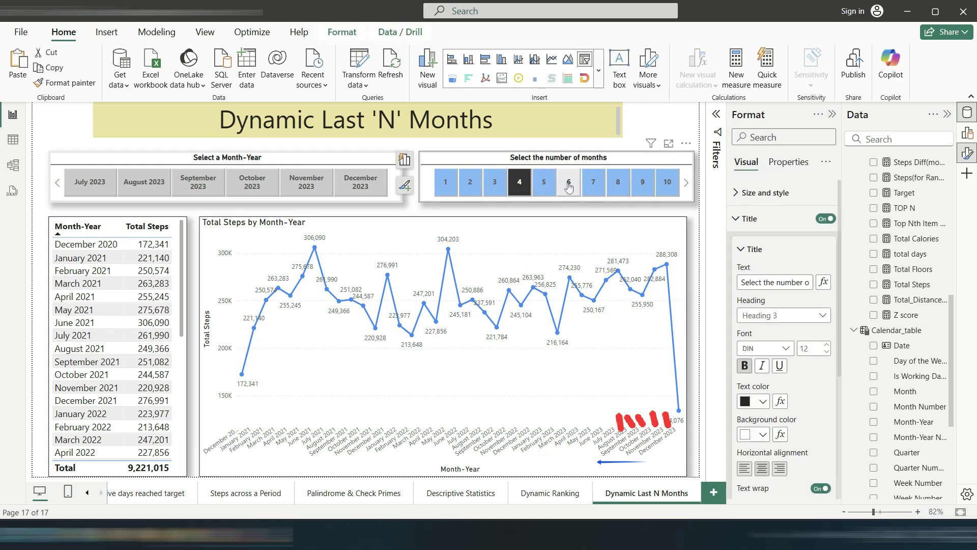
{"action": "left_click", "coordinate": [496, 190]}
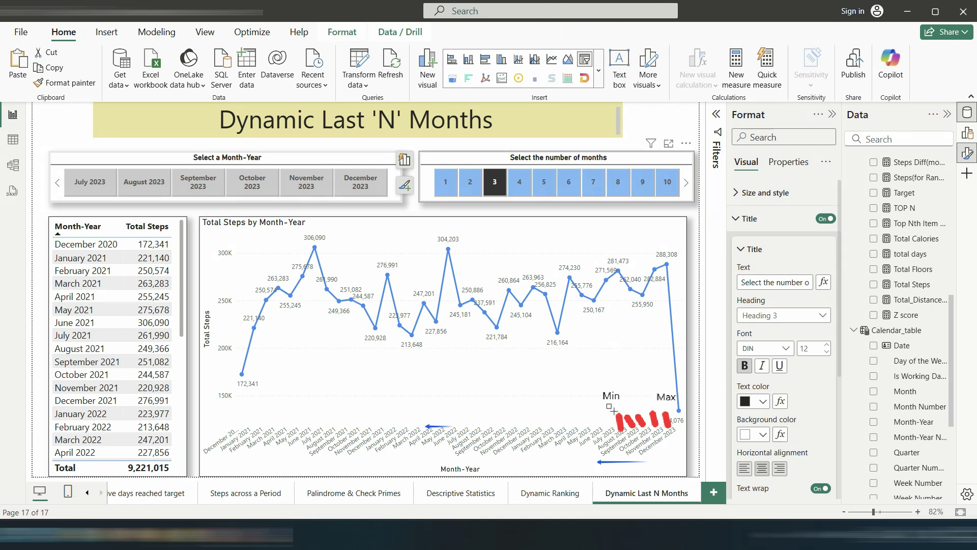
{"action": "mouse_move", "coordinate": [613, 409]}
{"action": "left_mouse_down"}
{"action": "mouse_move", "coordinate": [626, 431]}
{"action": "mouse_move", "coordinate": [680, 434]}
{"action": "left_mouse_up"}
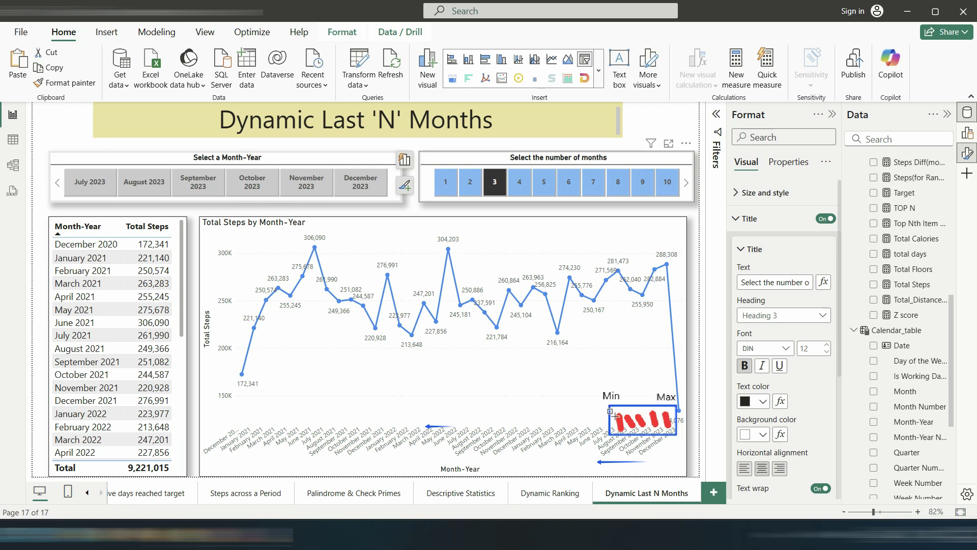
{"action": "mouse_move", "coordinate": [312, 391]}
{"action": "left_mouse_down"}
{"action": "mouse_move", "coordinate": [325, 415]}
{"action": "mouse_move", "coordinate": [372, 420]}
{"action": "left_mouse_up"}
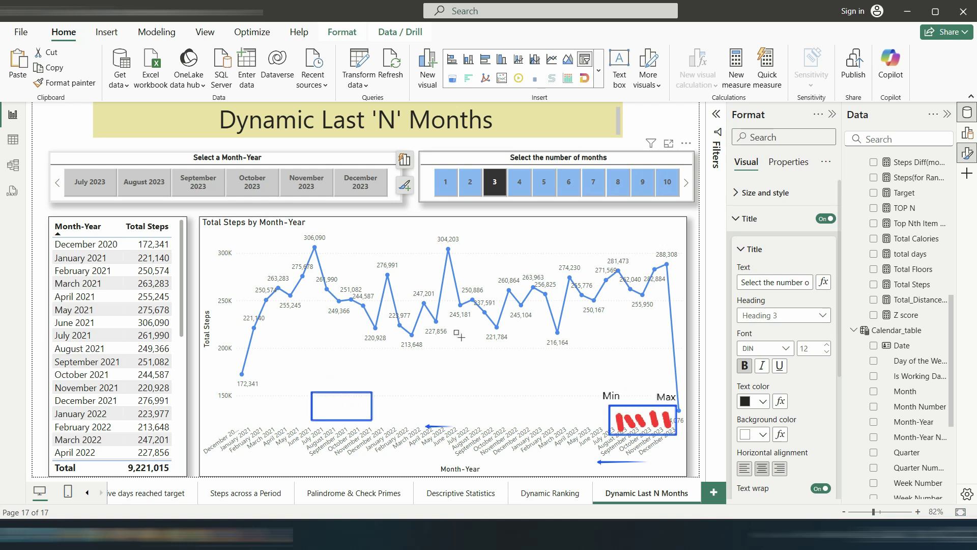
{"action": "left_click_drag", "start_coordinate": [420, 402], "coordinate": [483, 426]}
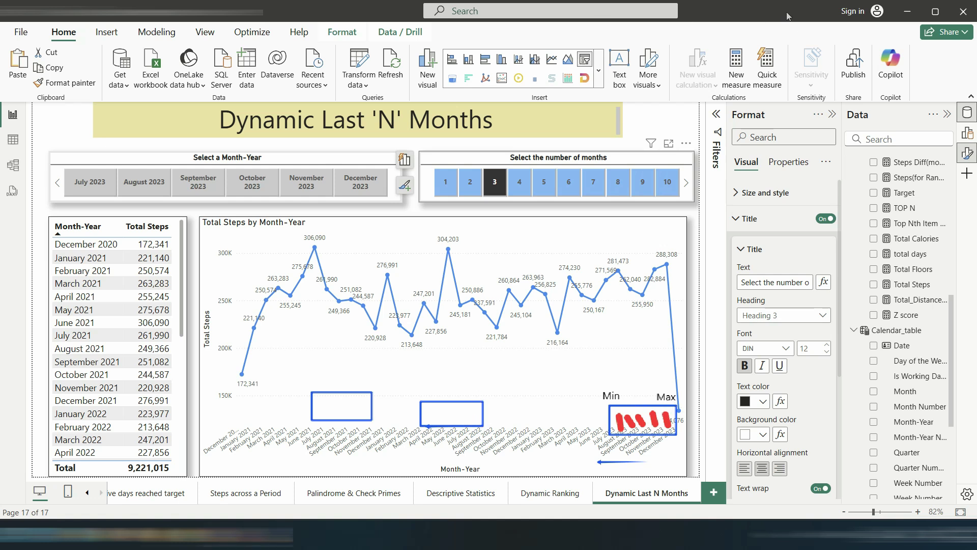
{"action": "key", "text": "e"}
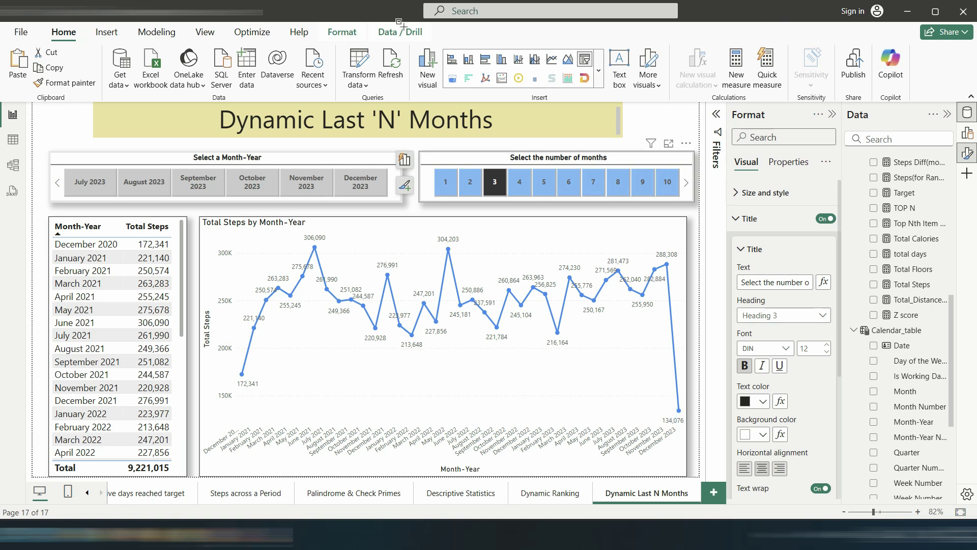
Step: Close the formatting options and check which fields drive the number-of-months slicer and the Month-Year slicer
{"action": "left_click", "coordinate": [832, 116]}
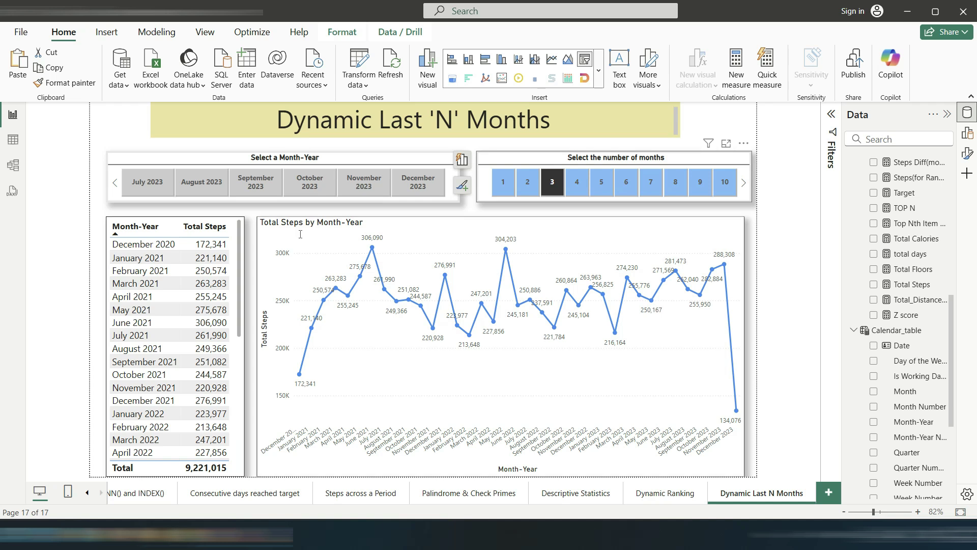
{"action": "left_click", "coordinate": [462, 159]}
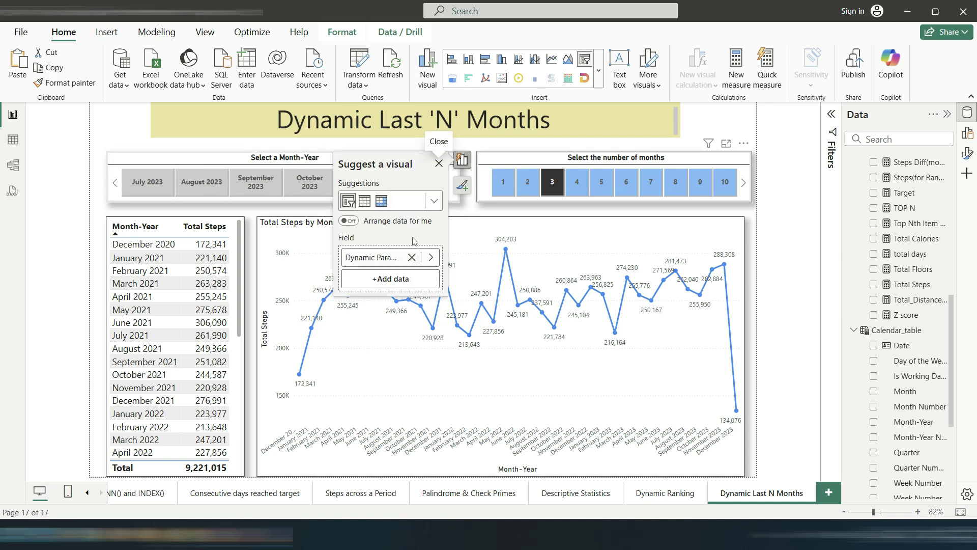
{"action": "left_click", "coordinate": [183, 165]}
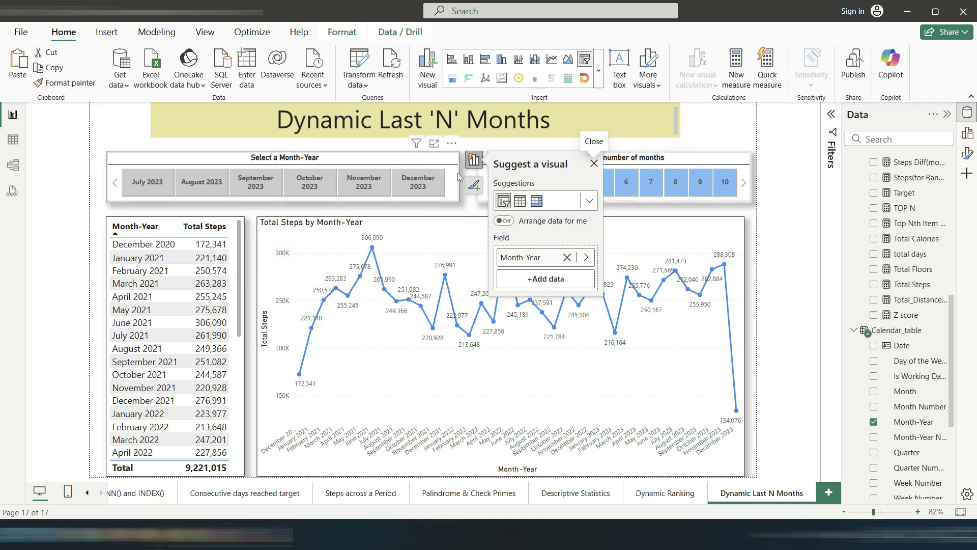
{"action": "left_click", "coordinate": [593, 163]}
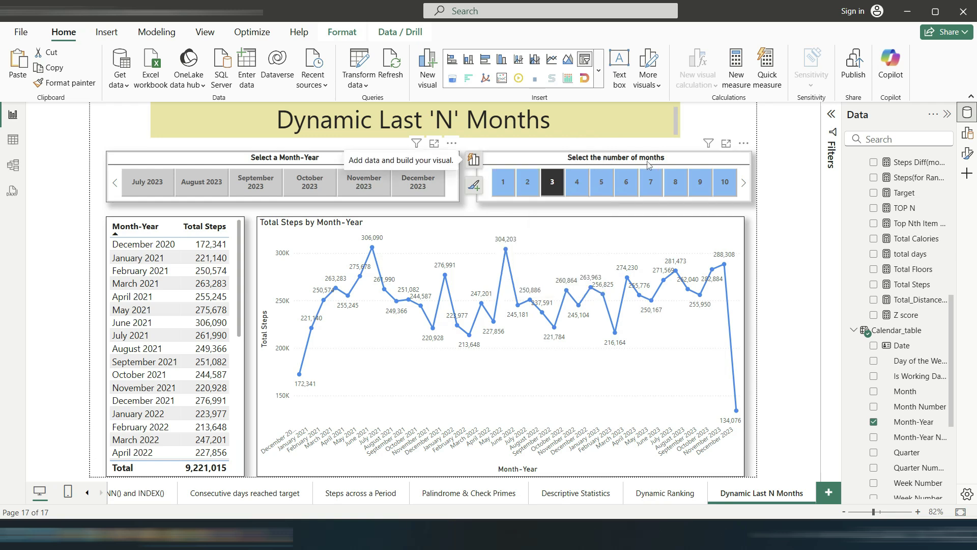
Step: Collapse Measures Table and Calendar_table in the data list and display the Dynamic Parameter table's formula
{"action": "scroll", "coordinate": [900, 255], "scroll_direction": "up", "scroll_amount": 10}
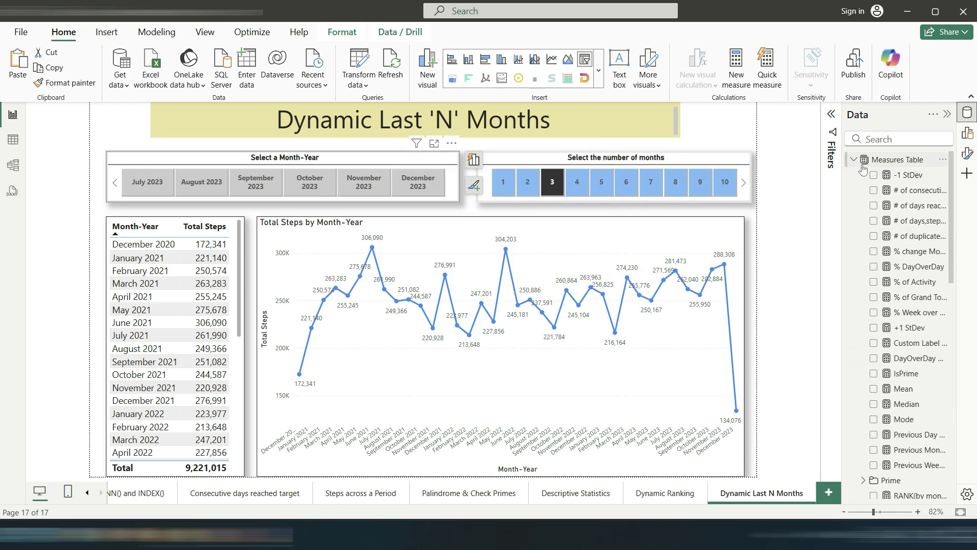
{"action": "left_click", "coordinate": [860, 167]}
{"action": "left_click", "coordinate": [854, 160]}
{"action": "left_click", "coordinate": [854, 175]}
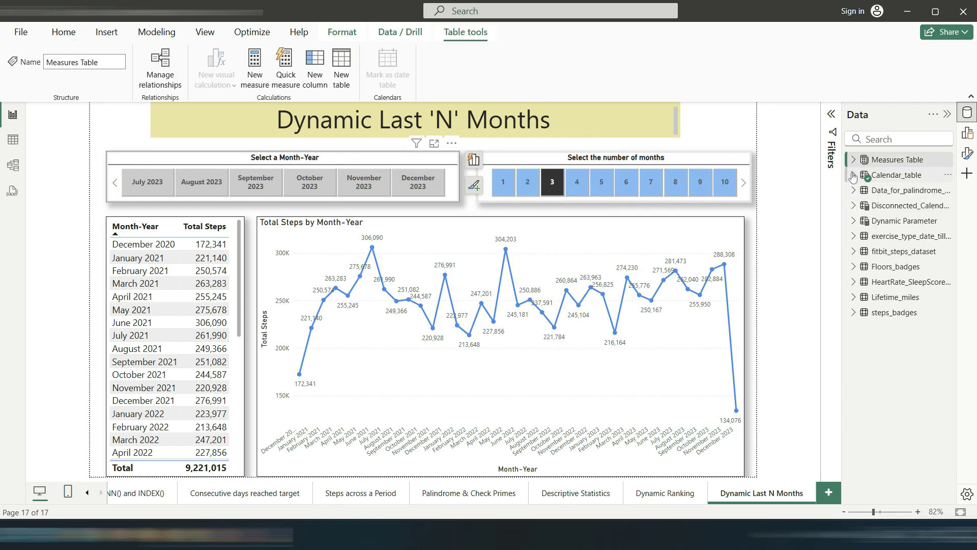
{"action": "left_click", "coordinate": [894, 224]}
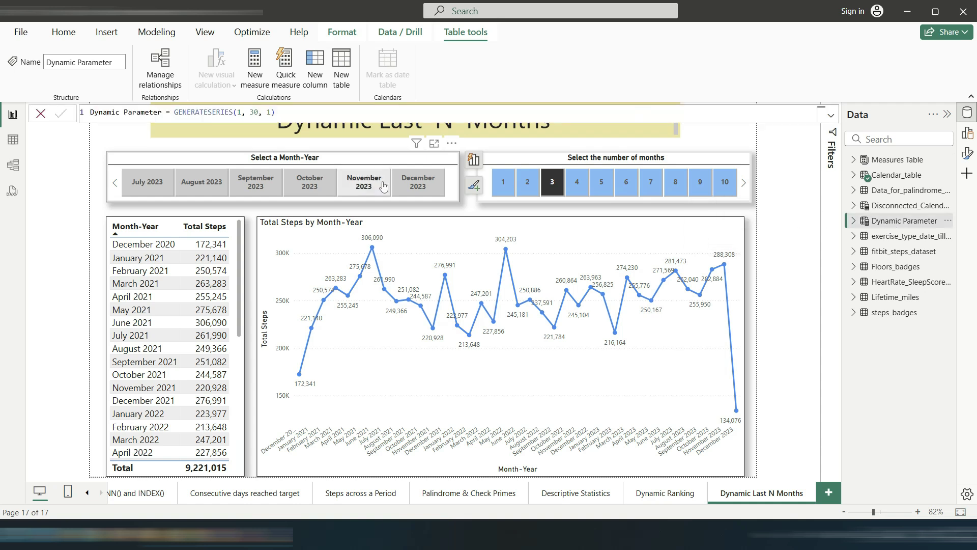
Step: Review the available new parameter types and the GENERATESERIES(1, 30, 1) formula, then deselect the Dynamic Parameter table
{"action": "left_click", "coordinate": [156, 31]}
{"action": "left_click", "coordinate": [356, 81]}
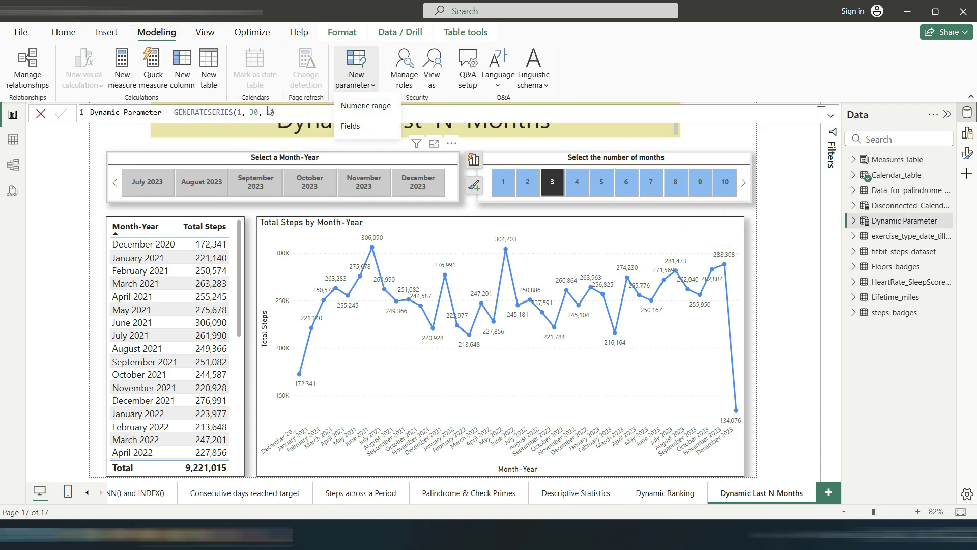
{"action": "left_click_drag", "start_coordinate": [314, 117], "coordinate": [137, 117]}
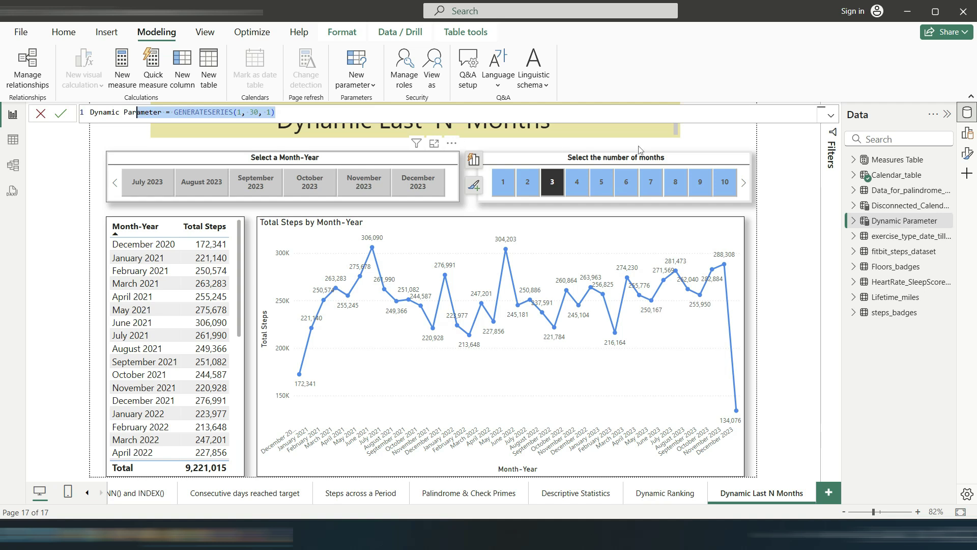
{"action": "left_click", "coordinate": [722, 145]}
{"action": "left_click", "coordinate": [76, 35]}
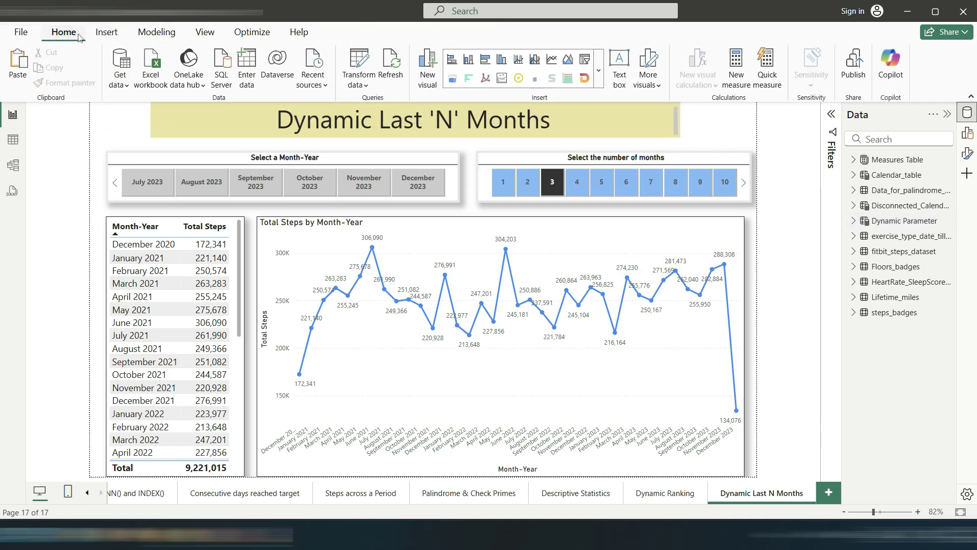
Step: Display the formula of the Disconnected_Calendar_Table to see which table it copies
{"action": "left_click", "coordinate": [893, 210]}
{"action": "left_click_drag", "start_coordinate": [315, 112], "coordinate": [69, 113]}
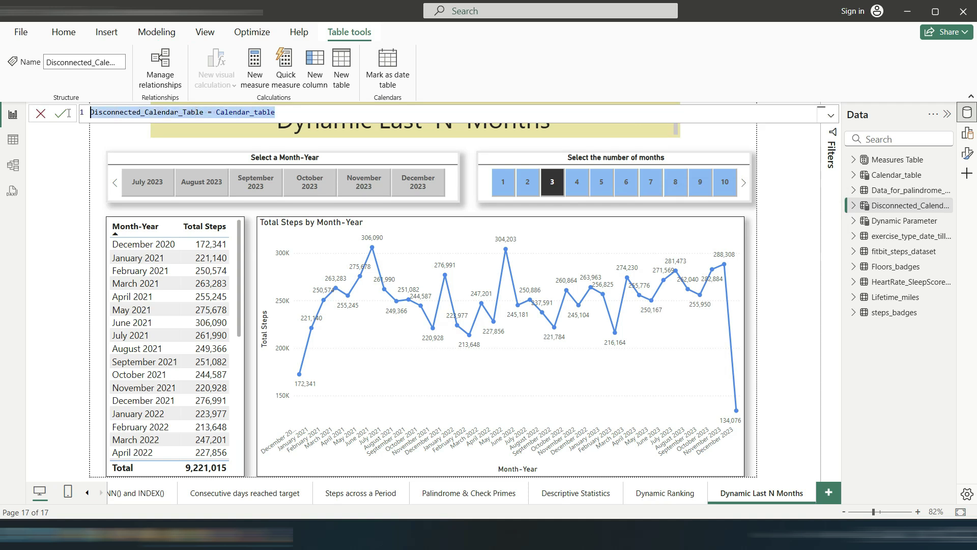
{"action": "left_click", "coordinate": [245, 112]}
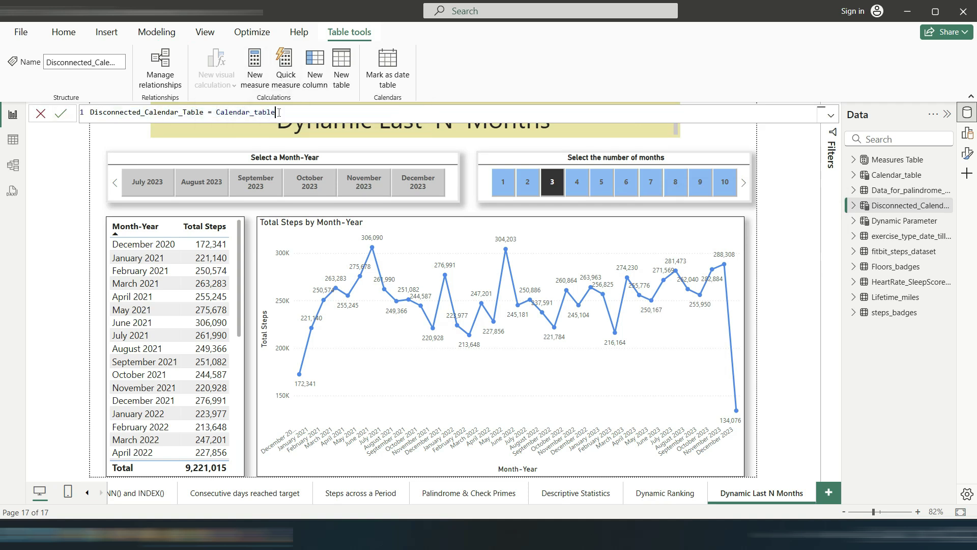
{"action": "left_click", "coordinate": [64, 31]}
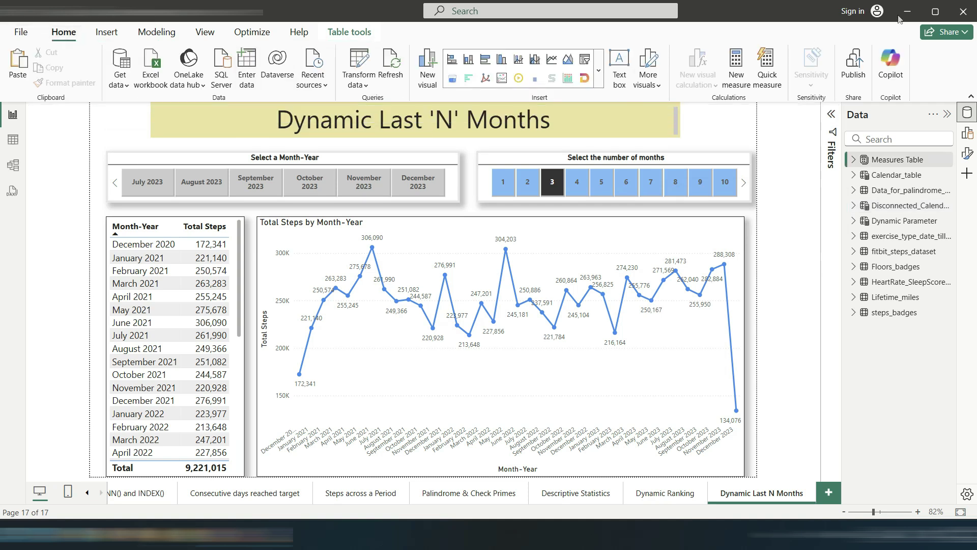
Step: Select October 2023 in the Month-Year slicer
{"action": "left_click", "coordinate": [456, 197]}
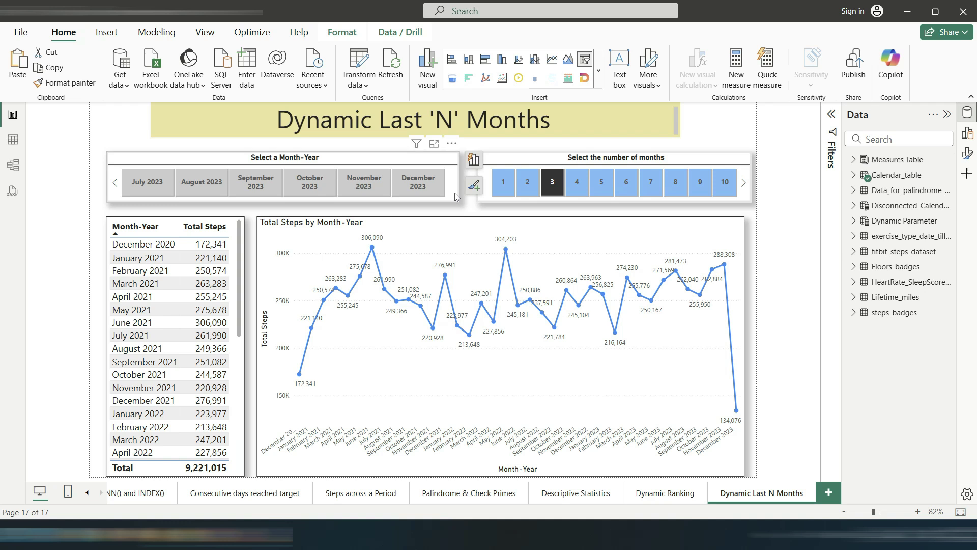
{"action": "left_click", "coordinate": [474, 160]}
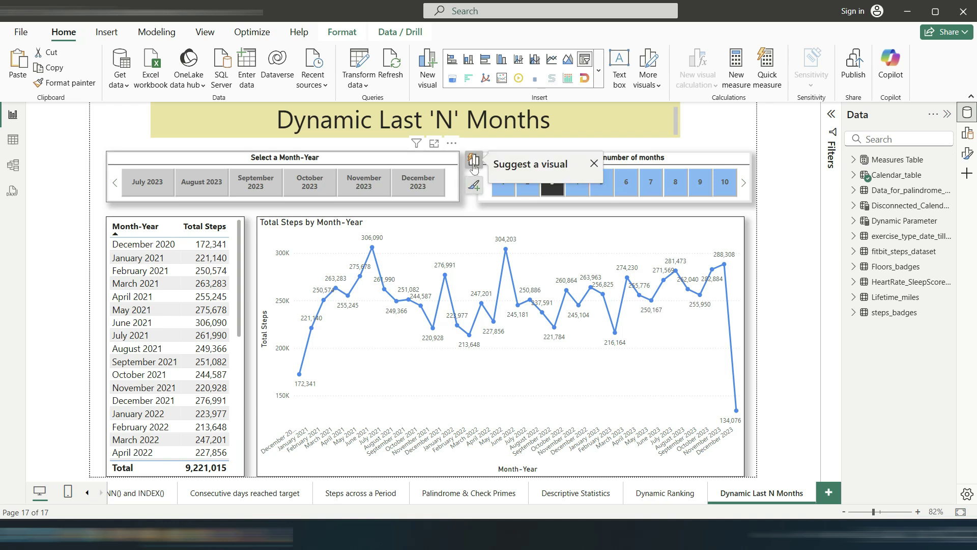
{"action": "left_click", "coordinate": [411, 225]}
{"action": "left_click", "coordinate": [417, 182]}
{"action": "left_click", "coordinate": [309, 182]}
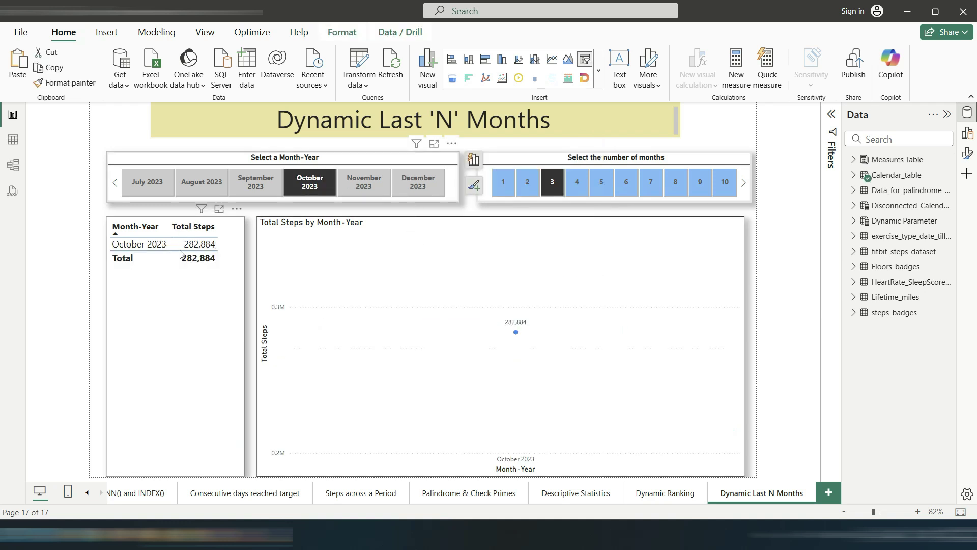
Step: Replace the Month-Year slicer's field with Month-Year from Disconnected_Calendar_Table
{"action": "left_click", "coordinate": [474, 160]}
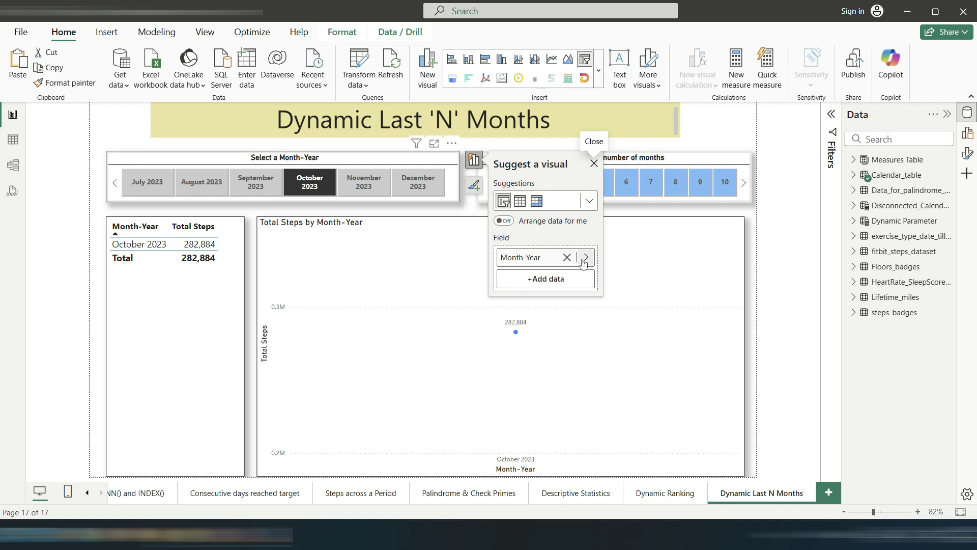
{"action": "left_click", "coordinate": [585, 258]}
{"action": "left_click", "coordinate": [620, 313]}
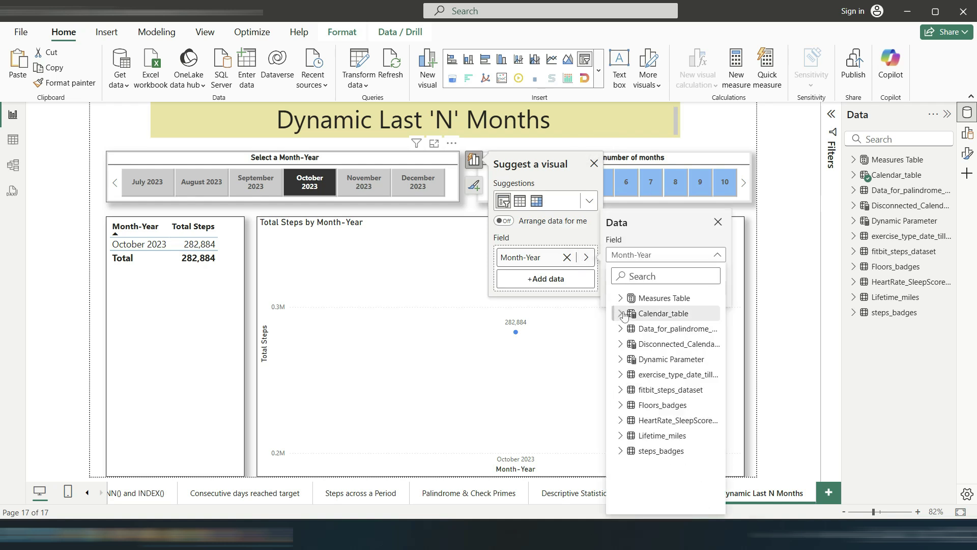
{"action": "left_click", "coordinate": [629, 344]}
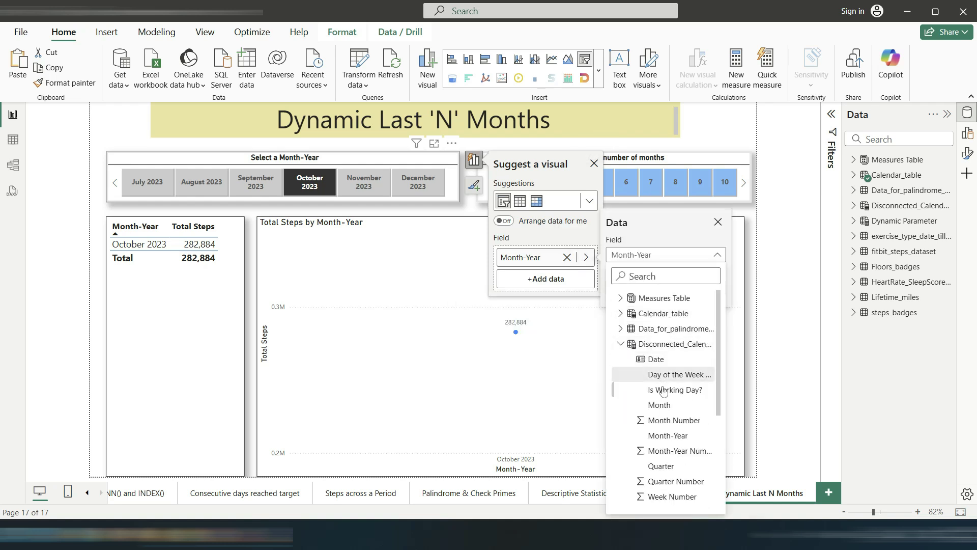
{"action": "left_click", "coordinate": [671, 442]}
{"action": "left_click", "coordinate": [594, 164]}
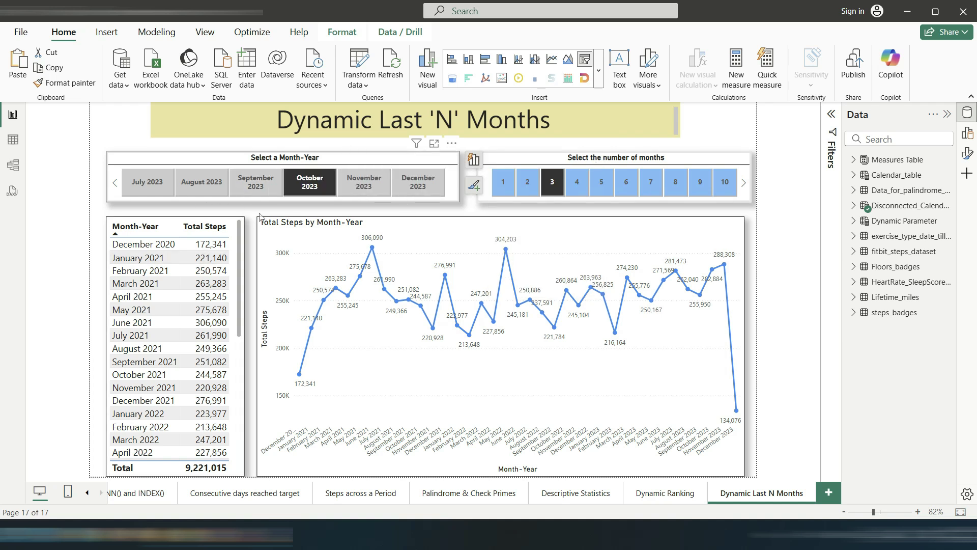
Step: Check which table supplies the Month-Year field on the X-axis of the Total Steps line chart
{"action": "left_click", "coordinate": [449, 216]}
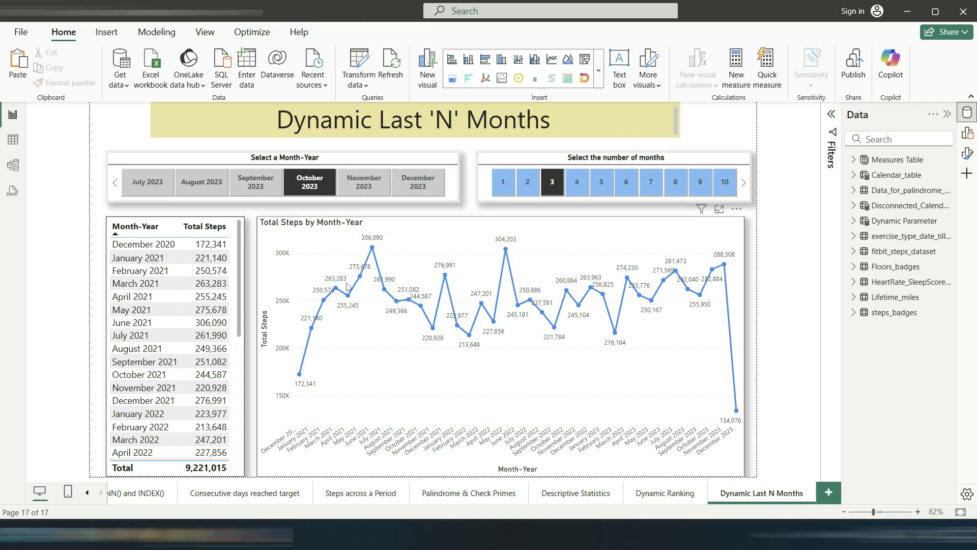
{"action": "left_click", "coordinate": [297, 235]}
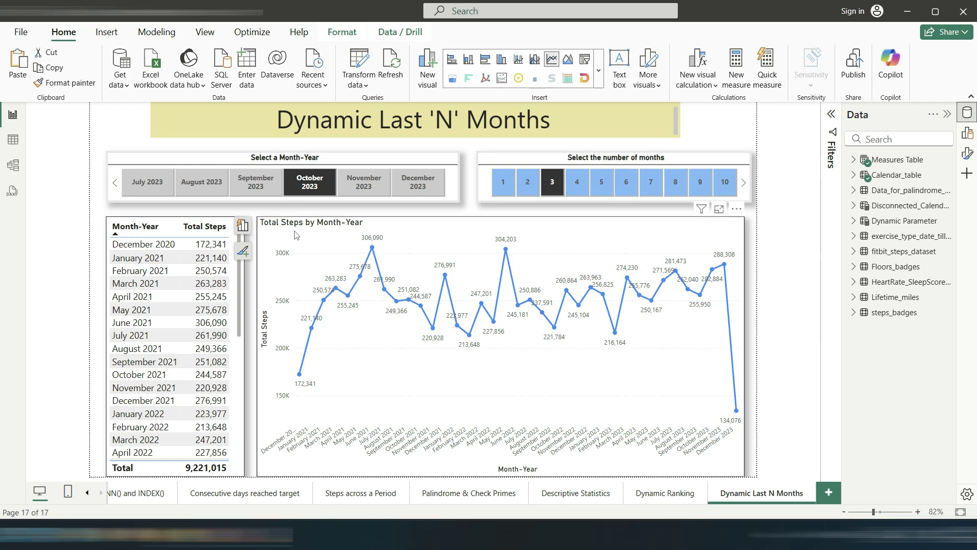
{"action": "left_click", "coordinate": [243, 226]}
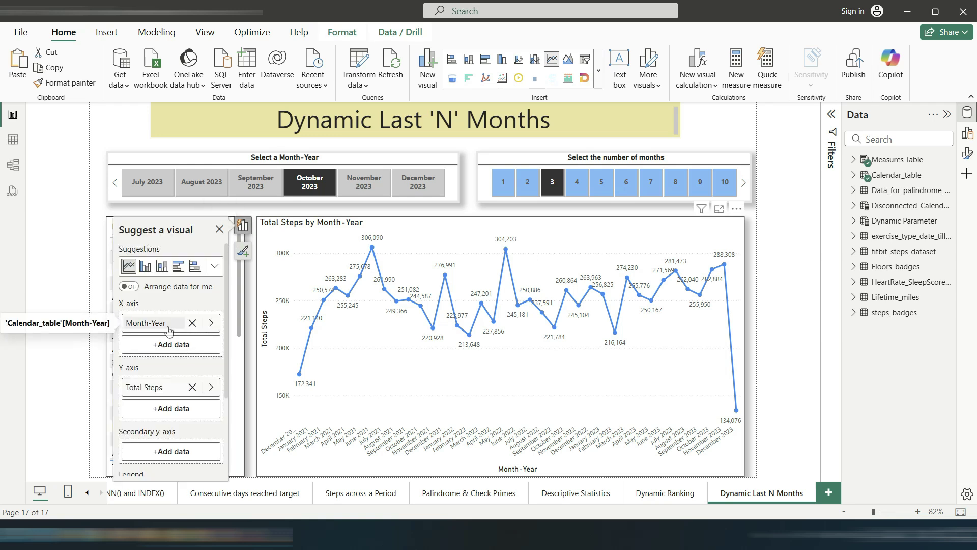
{"action": "left_click", "coordinate": [523, 213]}
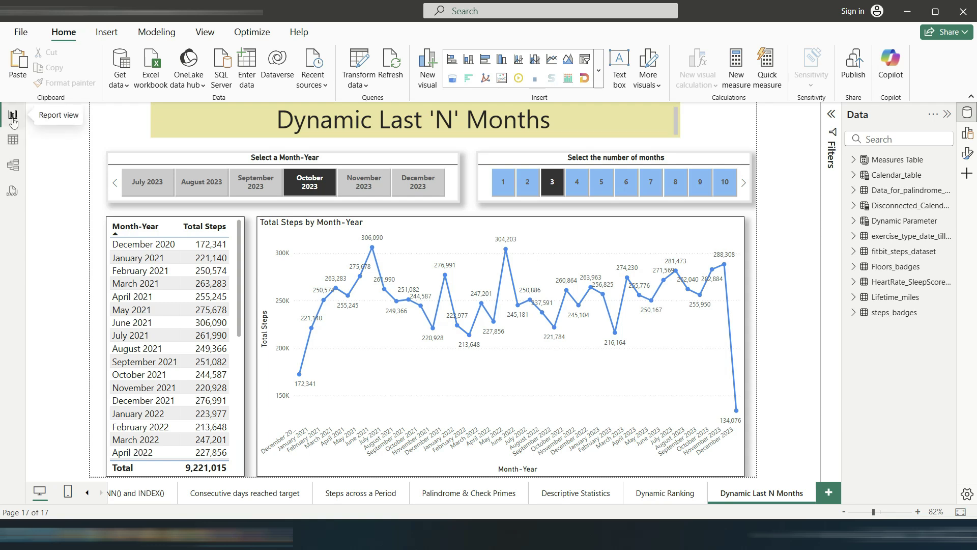
Step: In the DAX query view, evaluate ALLSELECTED(Disconnected_Calendar_Table), run the query and look through the result columns
{"action": "left_click", "coordinate": [13, 191]}
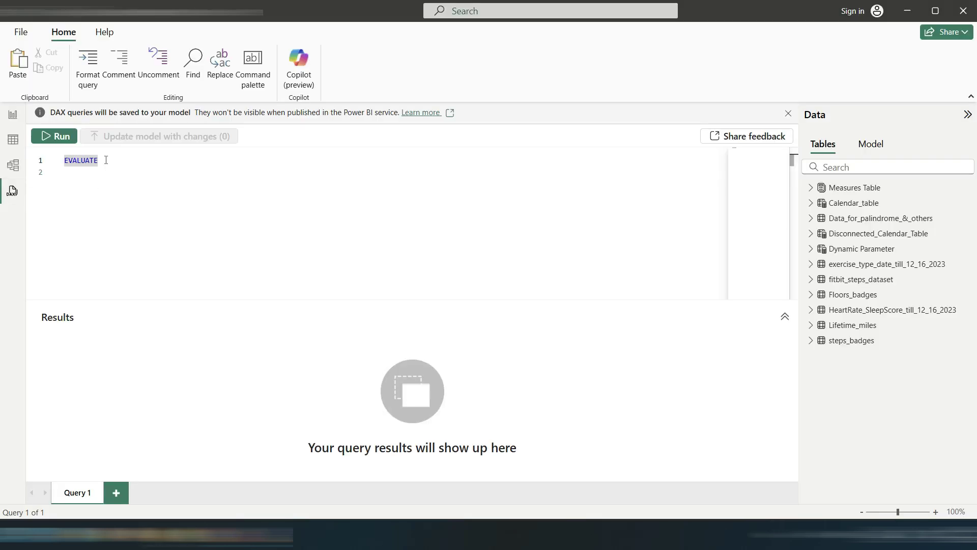
{"action": "left_click", "coordinate": [125, 163]}
{"action": "key", "text": "Return"}
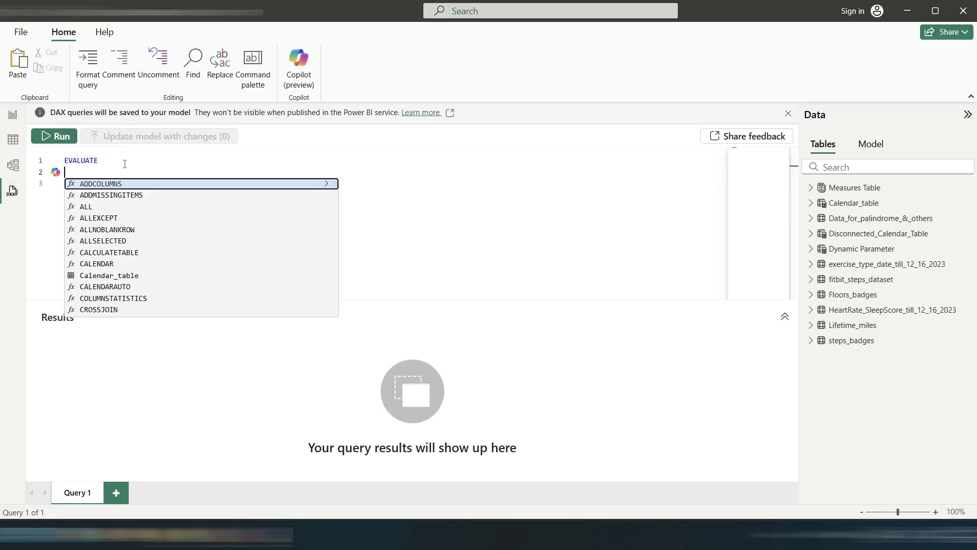
{"action": "type", "text": "allsel"}
{"action": "key", "text": "Tab"}
{"action": "type", "text": "(dis"}
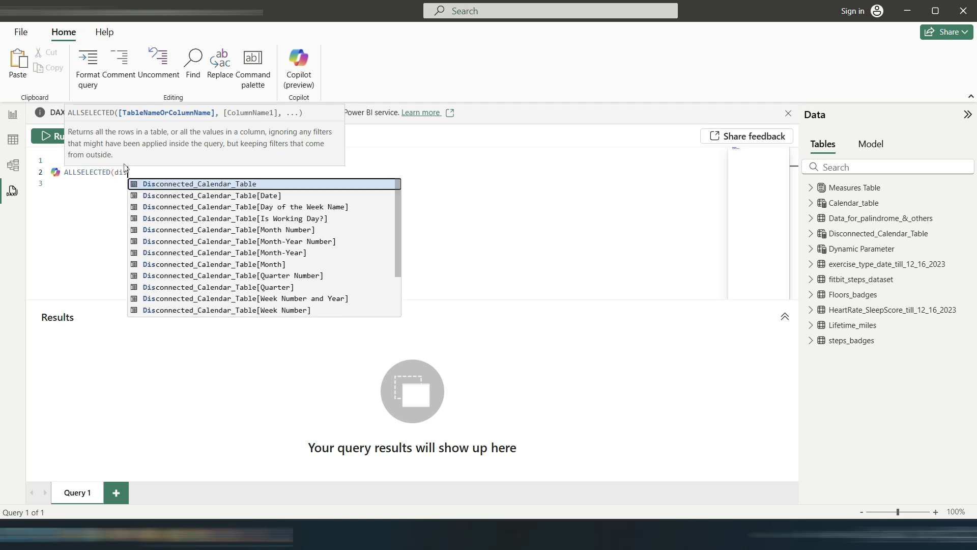
{"action": "key", "text": "Tab"}
{"action": "type", "text": ")"}
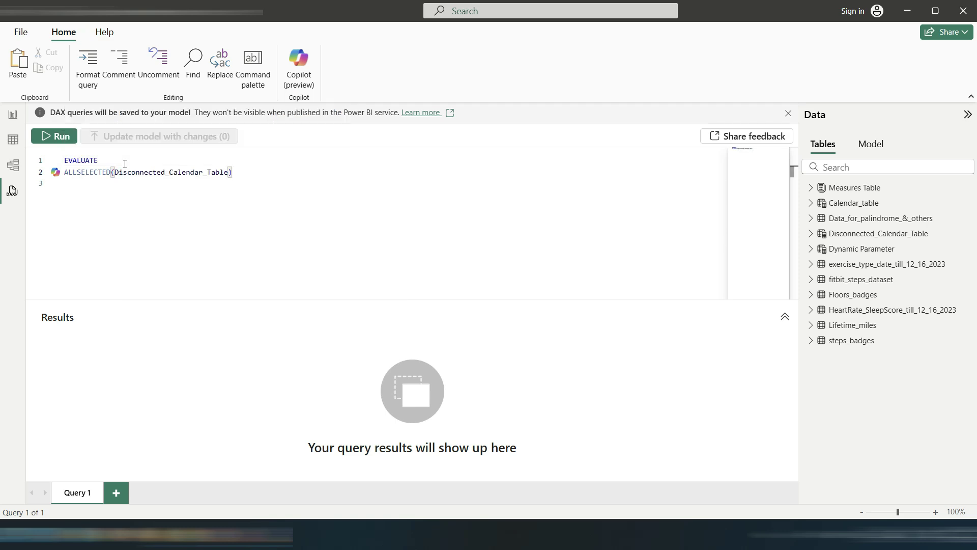
{"action": "left_click", "coordinate": [55, 136]}
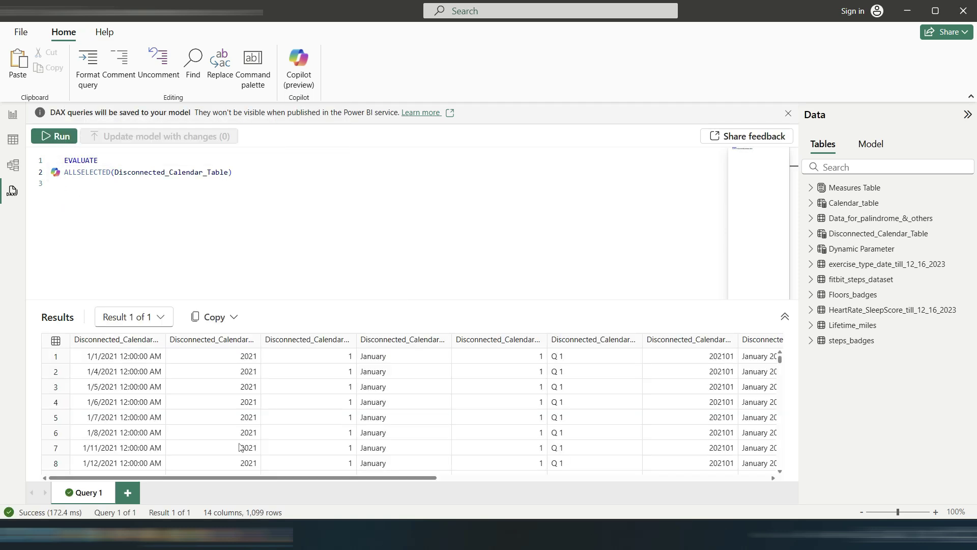
{"action": "left_click_drag", "start_coordinate": [559, 478], "coordinate": [201, 473]}
Step: Wrap the ALLSELECTED expression in MAXX with Disconnected_Calendar_Table[Date] as the expression to evaluate
{"action": "left_click", "coordinate": [133, 161]}
{"action": "key", "text": "Return"}
{"action": "type", "text": "M"}
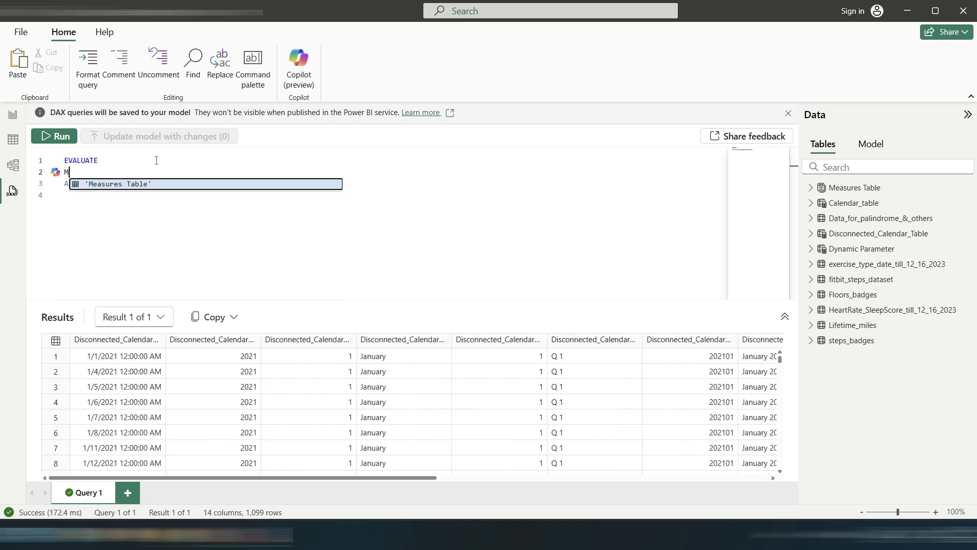
{"action": "type", "text": "AXX("}
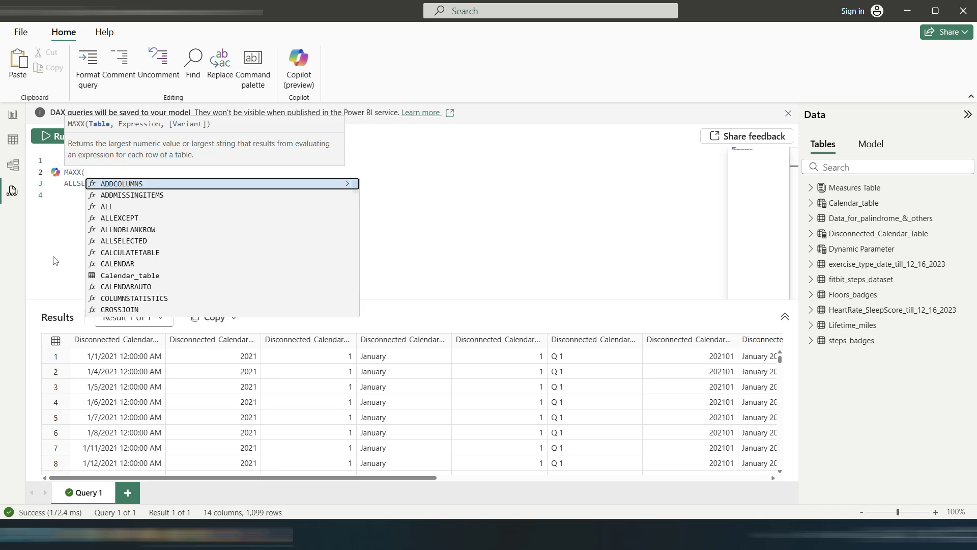
{"action": "left_click_drag", "start_coordinate": [64, 183], "coordinate": [295, 185]}
{"action": "left_click", "coordinate": [264, 183]}
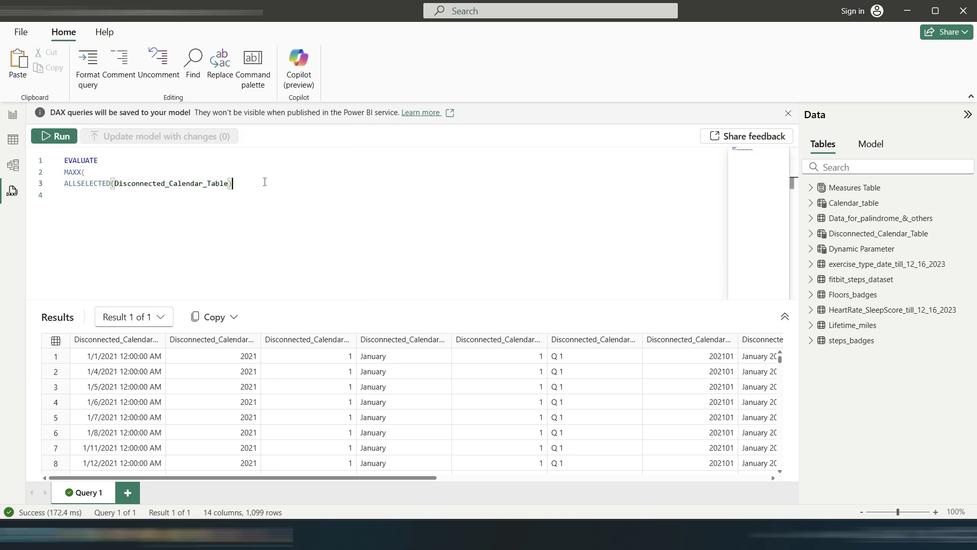
{"action": "type", "text": ", Dis"}
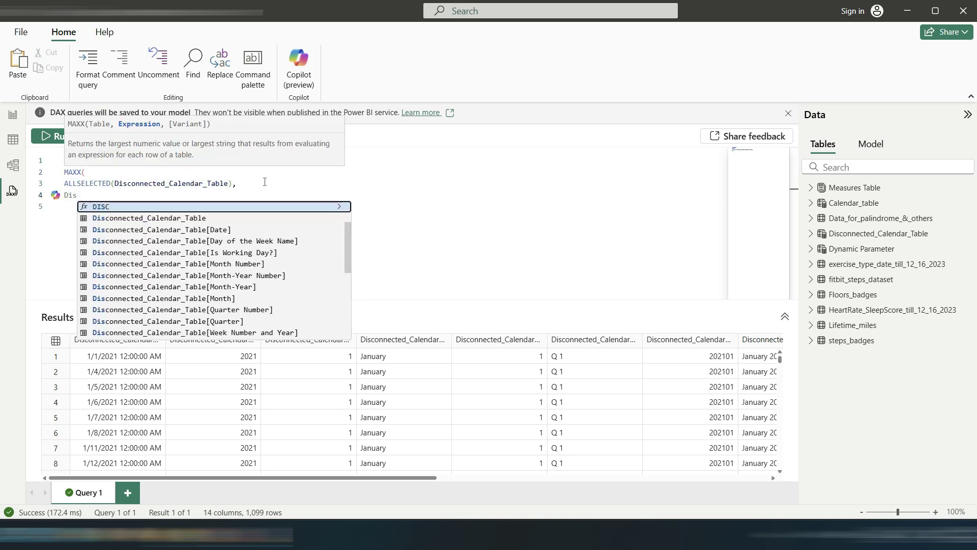
{"action": "key", "text": "Down"}
{"action": "key", "text": "Tab"}
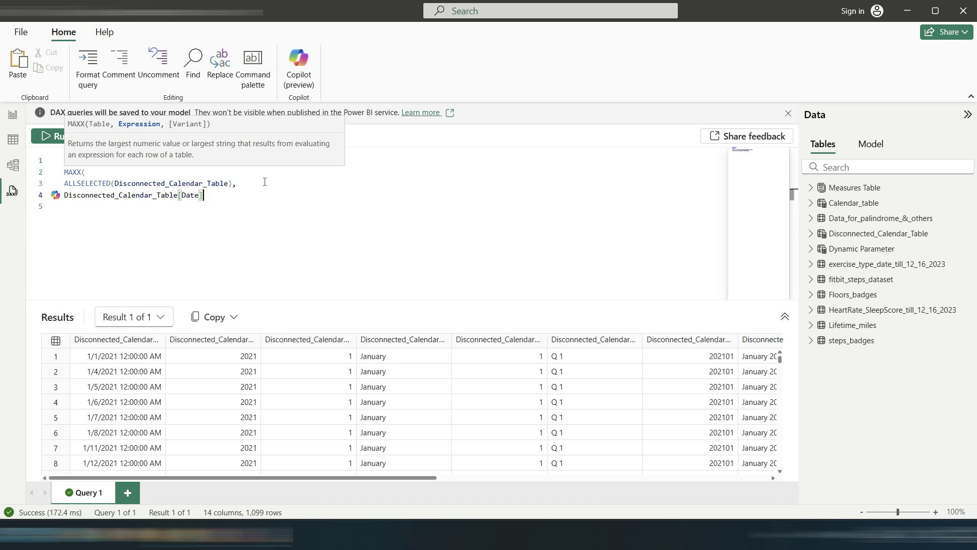
{"action": "type", "text": ")"}
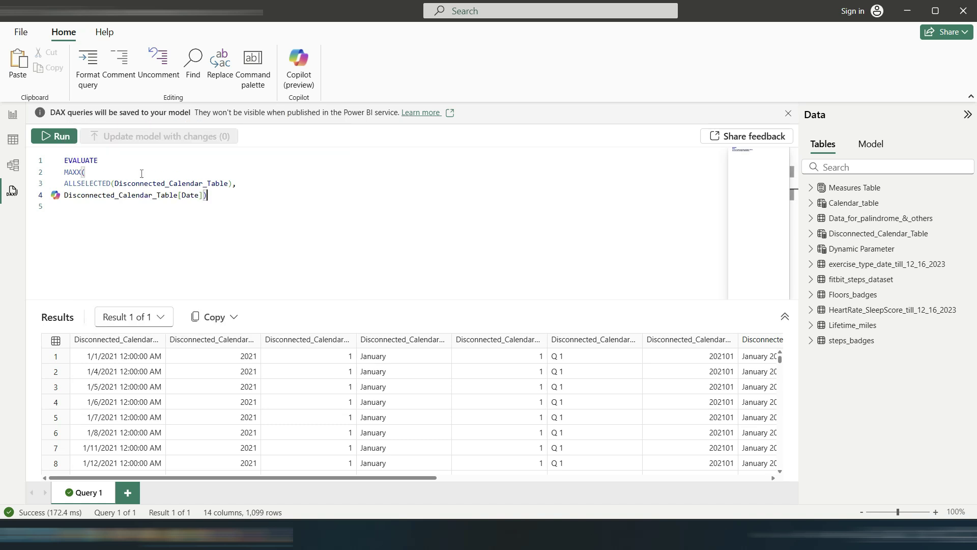
Step: Assign the MAXX expression to a variable named _RefDate and format the query
{"action": "left_click", "coordinate": [125, 160]}
{"action": "key", "text": "Return"}
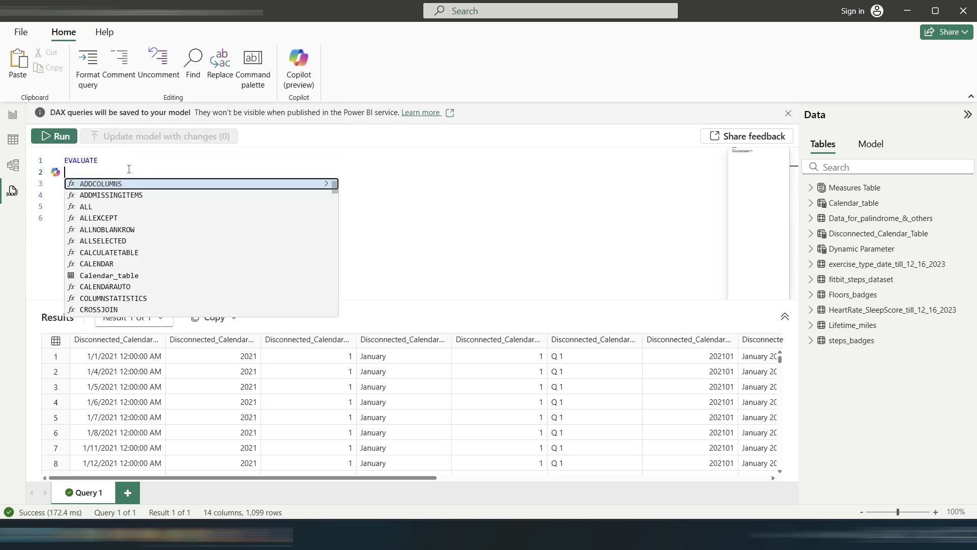
{"action": "type", "text": "VAR _RefDate ="}
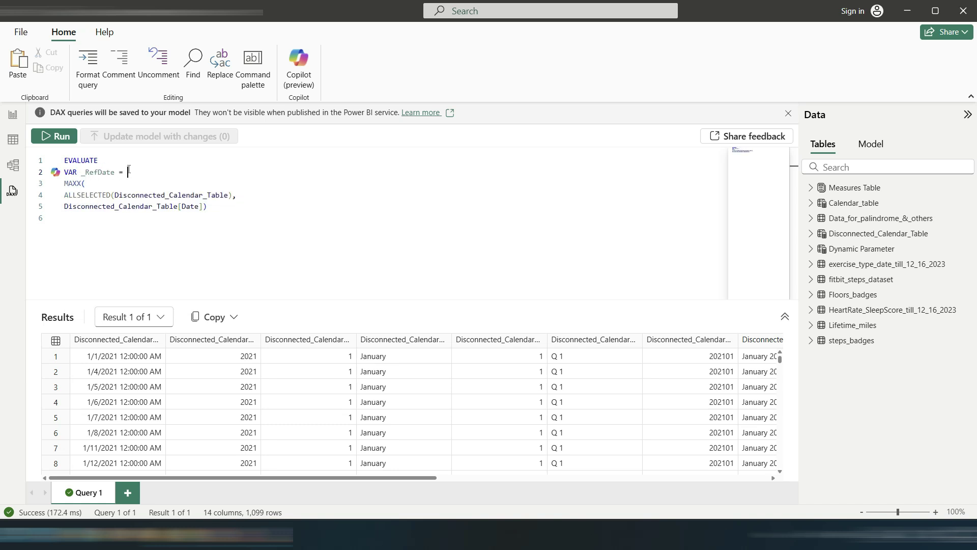
{"action": "key", "text": "Delete"}
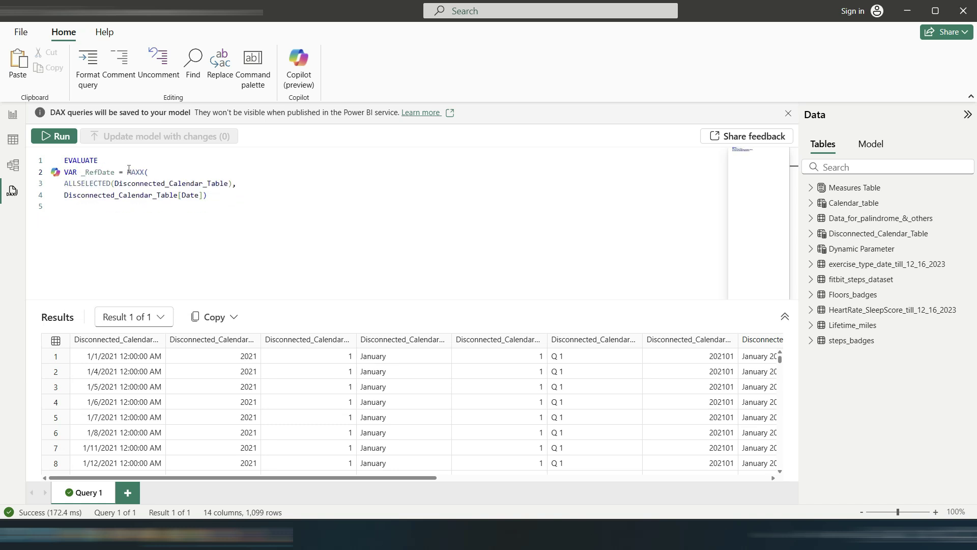
{"action": "left_click_drag", "start_coordinate": [129, 172], "coordinate": [217, 220]}
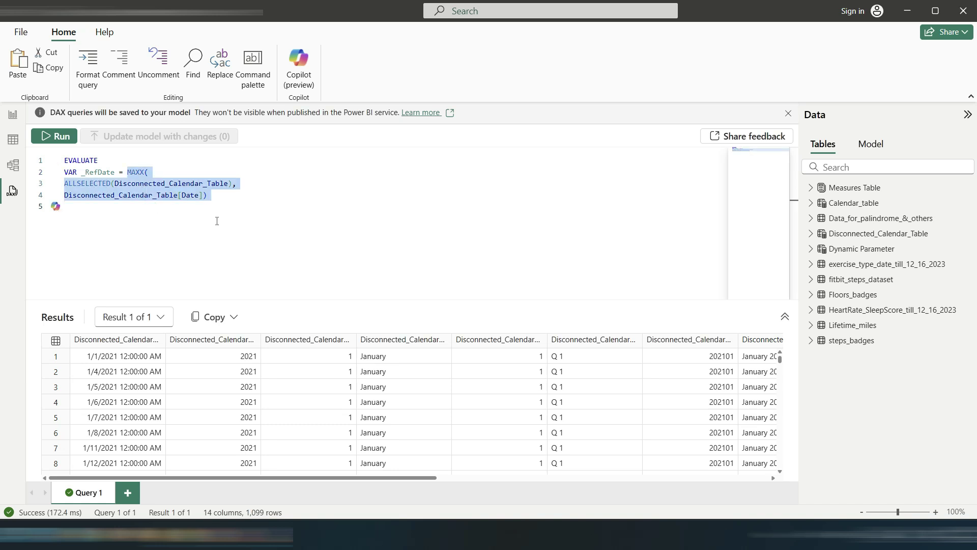
{"action": "left_click", "coordinate": [91, 82]}
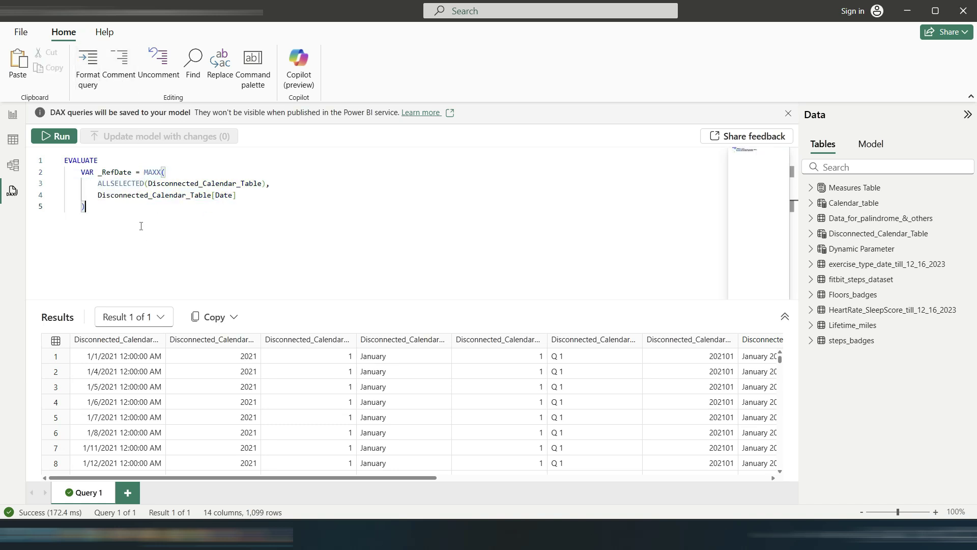
Step: Add a RETURN clause that outputs _RefDate and run the query
{"action": "key", "text": "Return"}
{"action": "key", "text": "Return"}
{"action": "type", "text": "ret"}
{"action": "key", "text": "Return"}
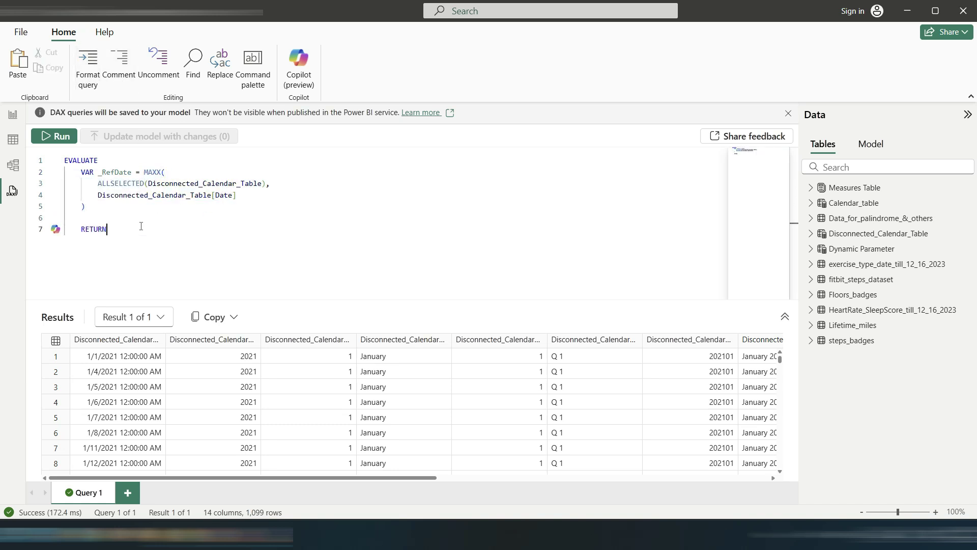
{"action": "key", "text": "Return"}
{"action": "type", "text": "_RefDate"}
{"action": "left_click", "coordinate": [54, 136]}
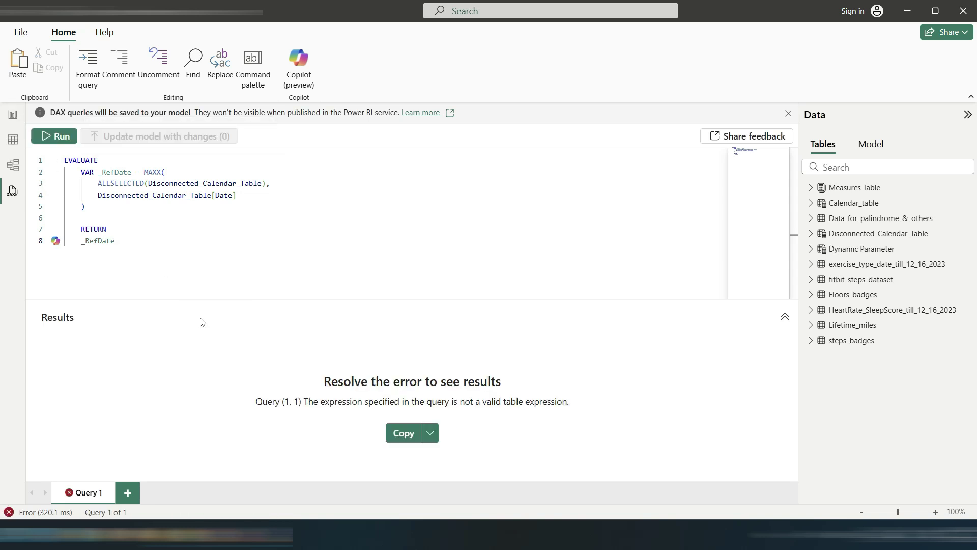
Step: Enclose the returned _RefDate in curly braces to make it a table expression and rerun the query
{"action": "left_click_drag", "start_coordinate": [313, 401], "coordinate": [461, 402]}
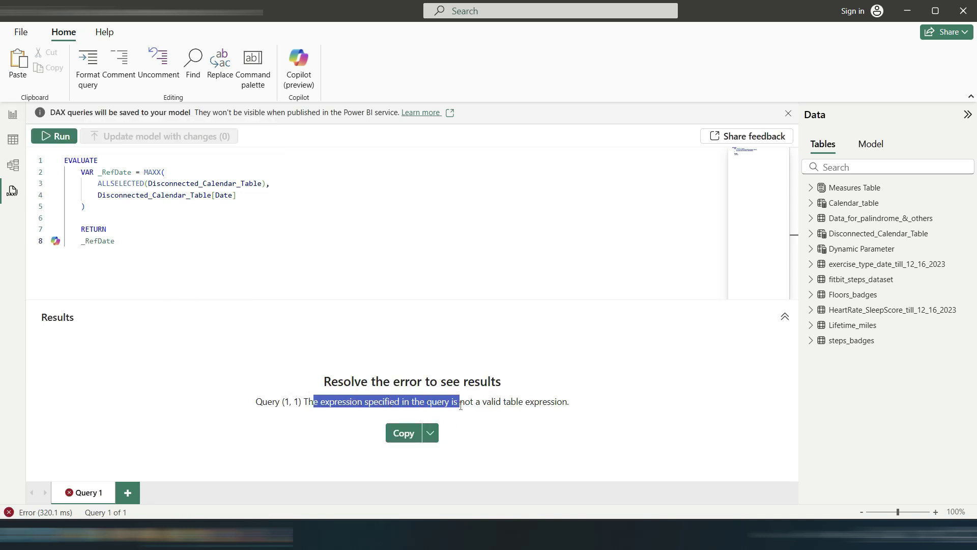
{"action": "left_click", "coordinate": [104, 253]}
{"action": "type", "text": "{"}
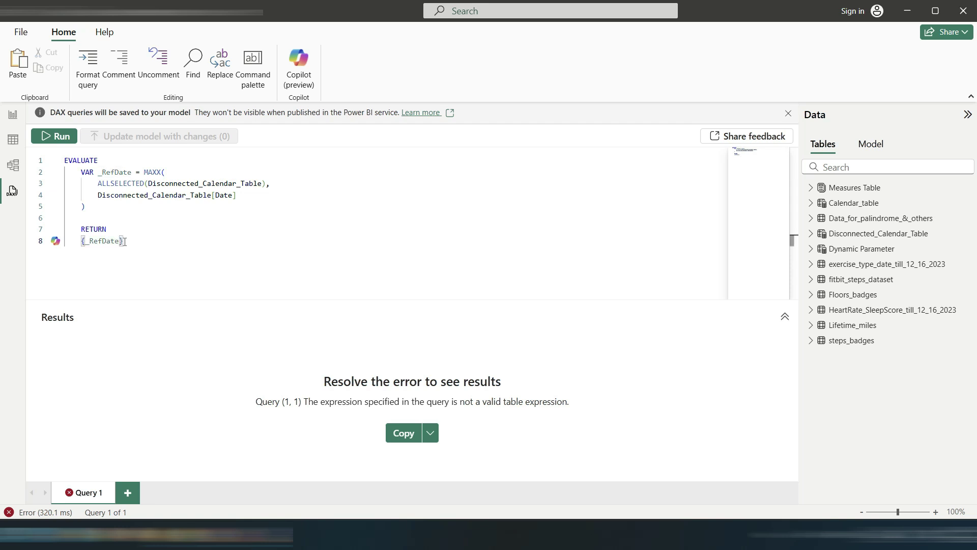
{"action": "type", "text": "}"}
{"action": "left_click", "coordinate": [50, 136]}
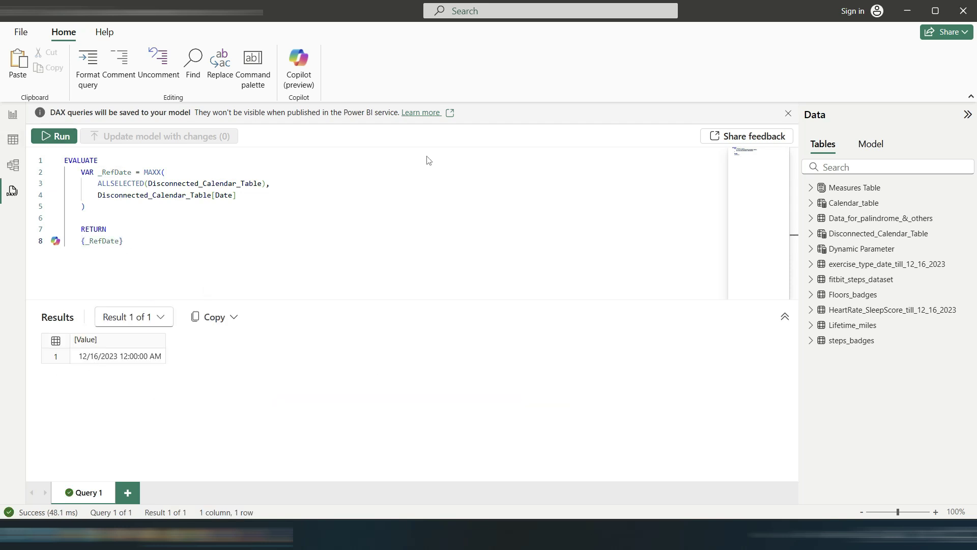
Step: Make room above the RETURN clause and begin declaring a variable named _MinDate below _RefDate
{"action": "key", "text": "Return"}
{"action": "key", "text": "Return"}
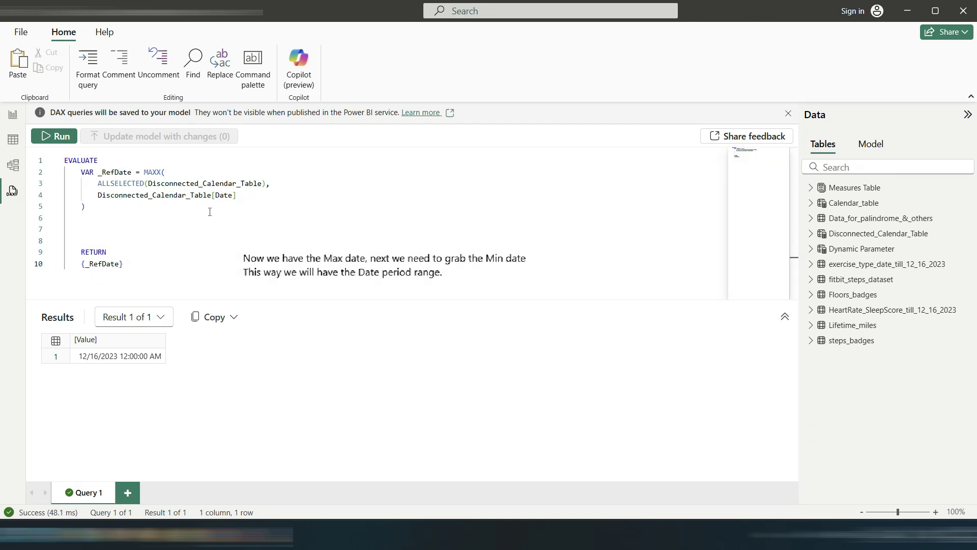
{"action": "left_click", "coordinate": [87, 222]}
{"action": "type", "text": "VAR _MinDate ="}
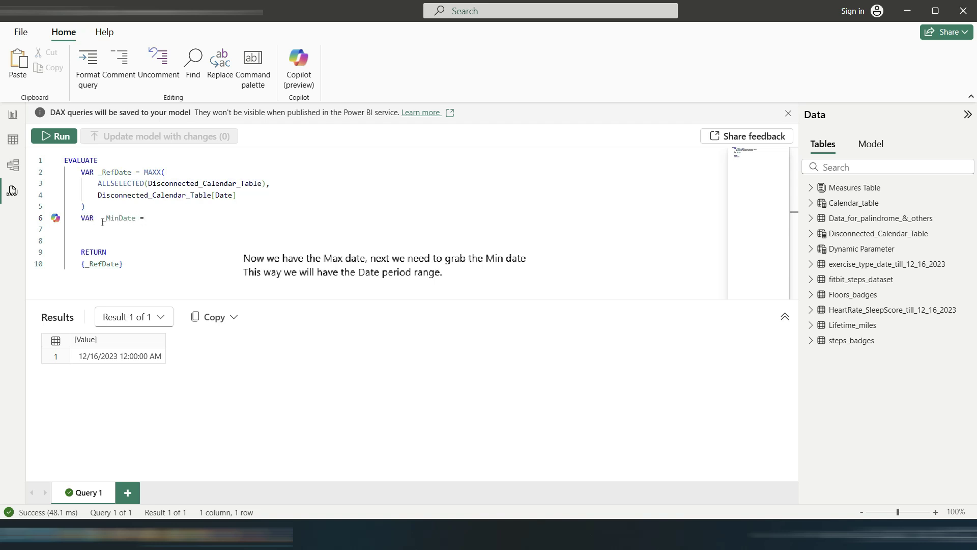
{"action": "type", "text": " DA"}
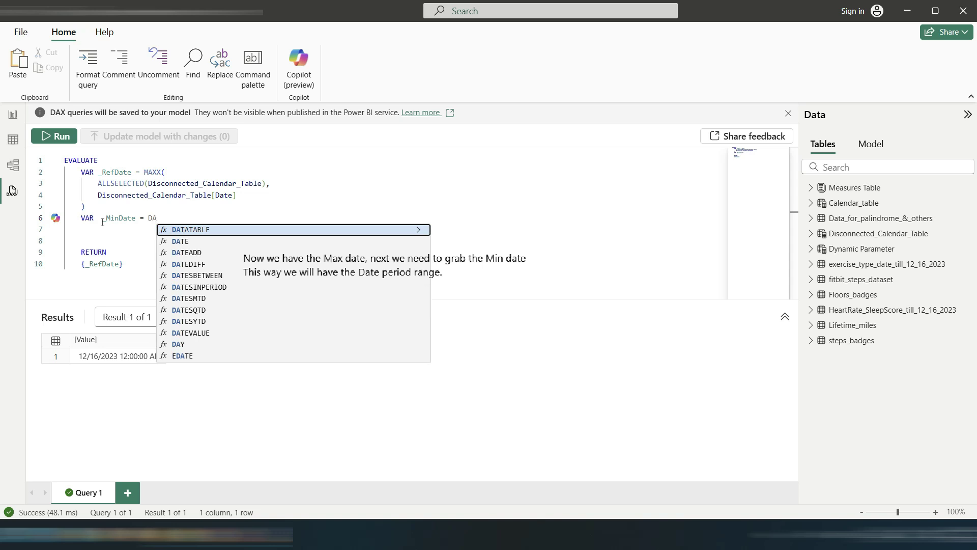
{"action": "key", "text": "Down"}
{"action": "key", "text": "Down"}
{"action": "key", "text": "Down"}
{"action": "key", "text": "Down"}
{"action": "key", "text": "Down"}
{"action": "key", "text": "Down"}
{"action": "key", "text": "Up"}
{"action": "key", "text": "Up"}
{"action": "key", "text": "Up"}
{"action": "key", "text": "Up"}
{"action": "key", "text": "Up"}
{"action": "key", "text": "Up"}
{"action": "key", "text": "Up"}
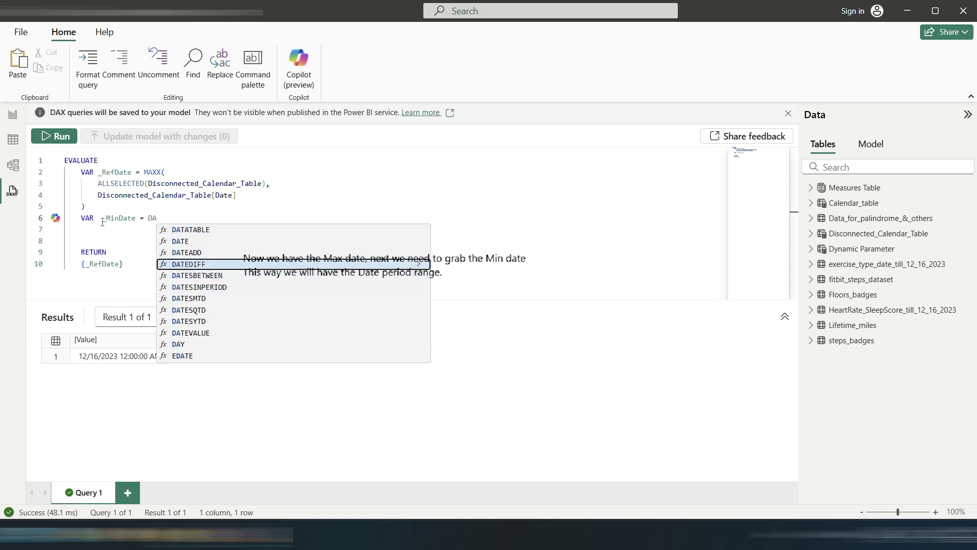
{"action": "key", "text": "BackSpace"}
{"action": "key", "text": "BackSpace"}
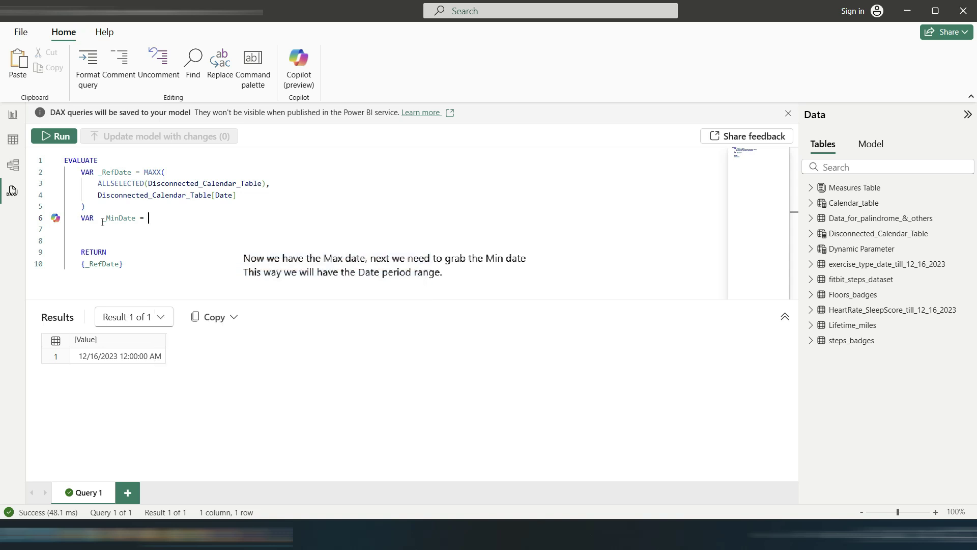
Step: Define _MinDate as EOMONTH of _RefDate, going back by the negative of [Dynamic Parameter Value] months
{"action": "type", "text": "EO"}
{"action": "key", "text": "Tab"}
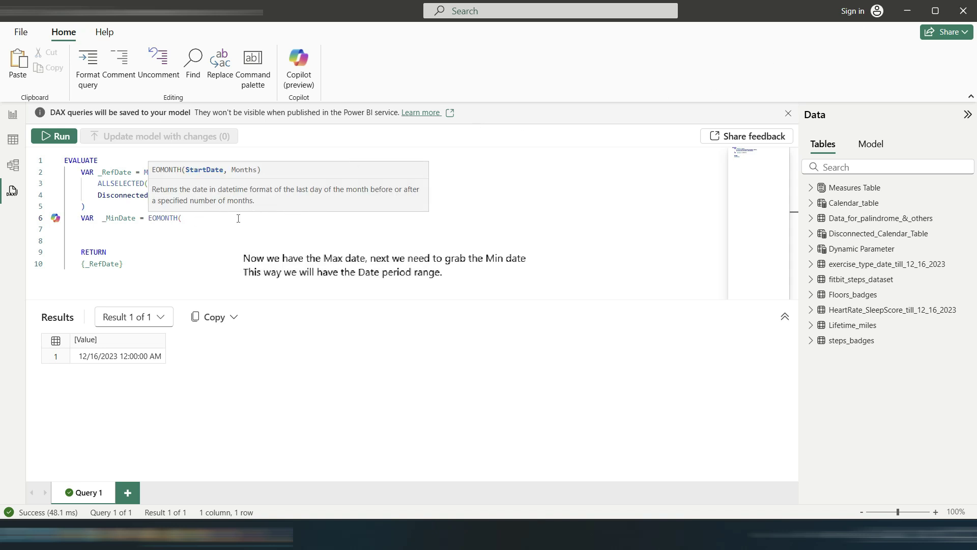
{"action": "type", "text": "_"}
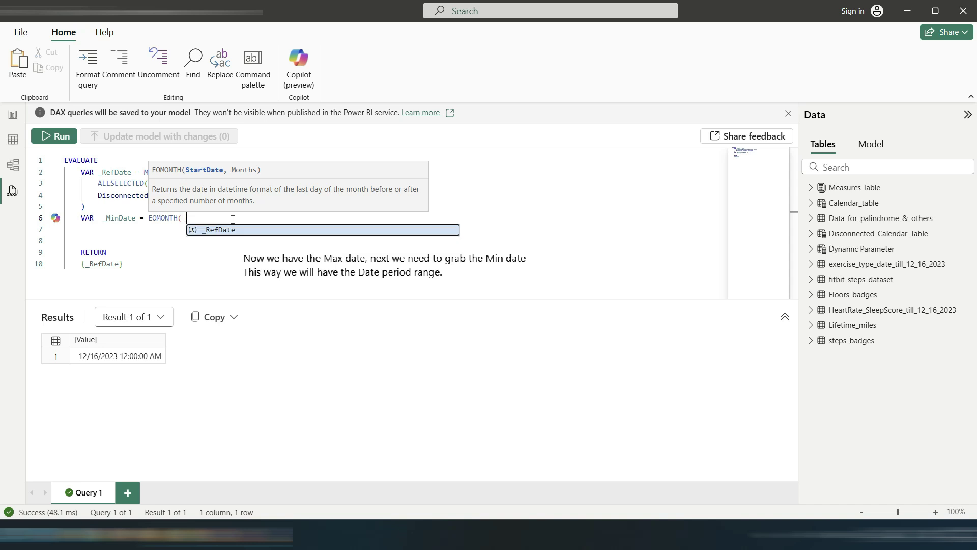
{"action": "key", "text": "Tab"}
{"action": "type", "text": ","}
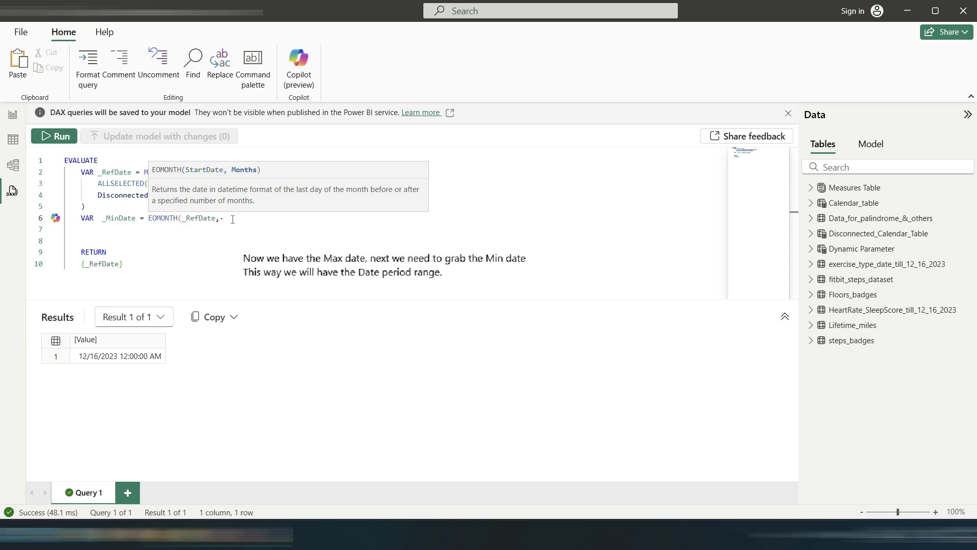
{"action": "type", "text": "-[Dy"}
{"action": "key", "text": "Tab"}
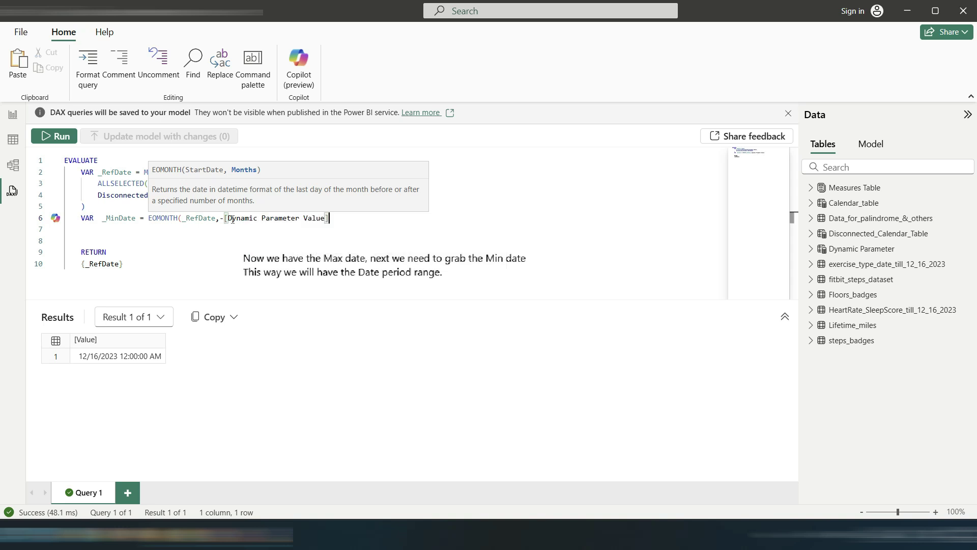
{"action": "type", "text": ")"}
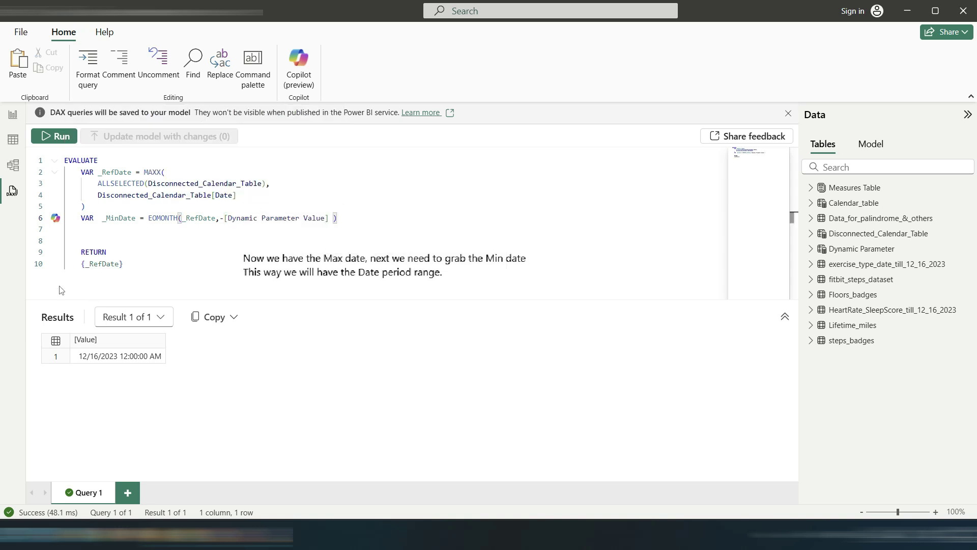
Step: Replace the returned _RefDate with _MinDate inside the curly braces and run the query
{"action": "left_click_drag", "start_coordinate": [91, 265], "coordinate": [116, 265]}
{"action": "type", "text": "M"}
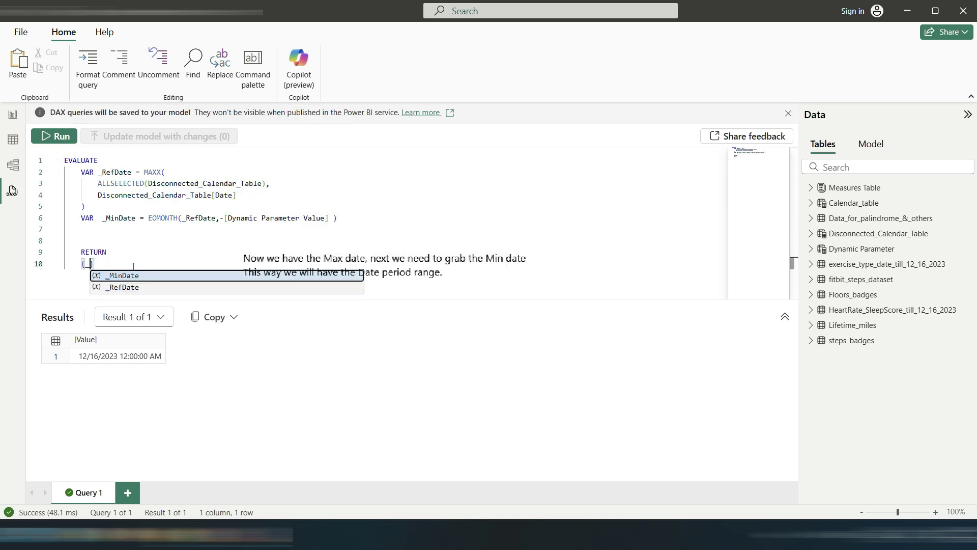
{"action": "key", "text": "Tab"}
{"action": "left_click", "coordinate": [53, 137]}
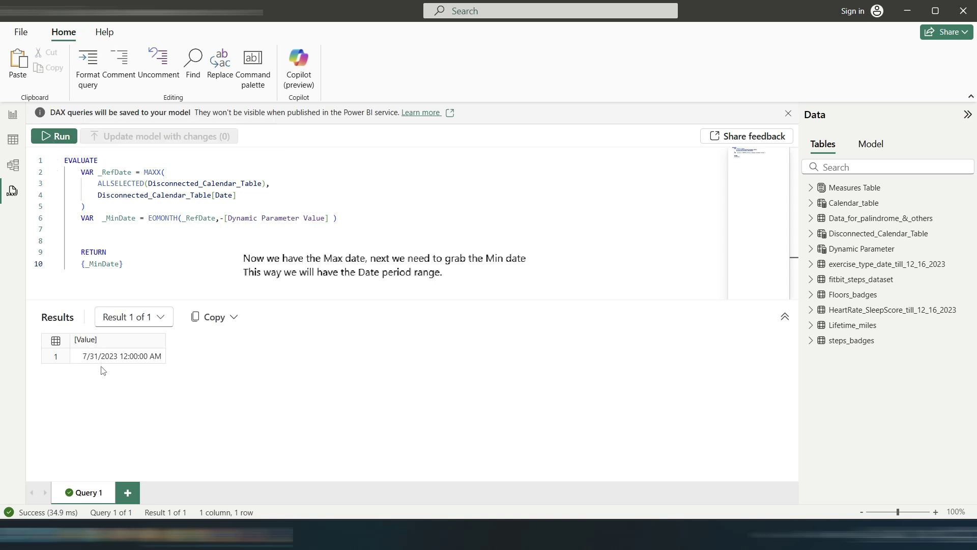
Step: Add +1 after the EOMONTH expression in _MinDate and rerun the query
{"action": "left_click", "coordinate": [335, 218]}
{"action": "type", "text": ")"}
{"action": "left_click", "coordinate": [374, 219]}
{"action": "type", "text": "The default"}
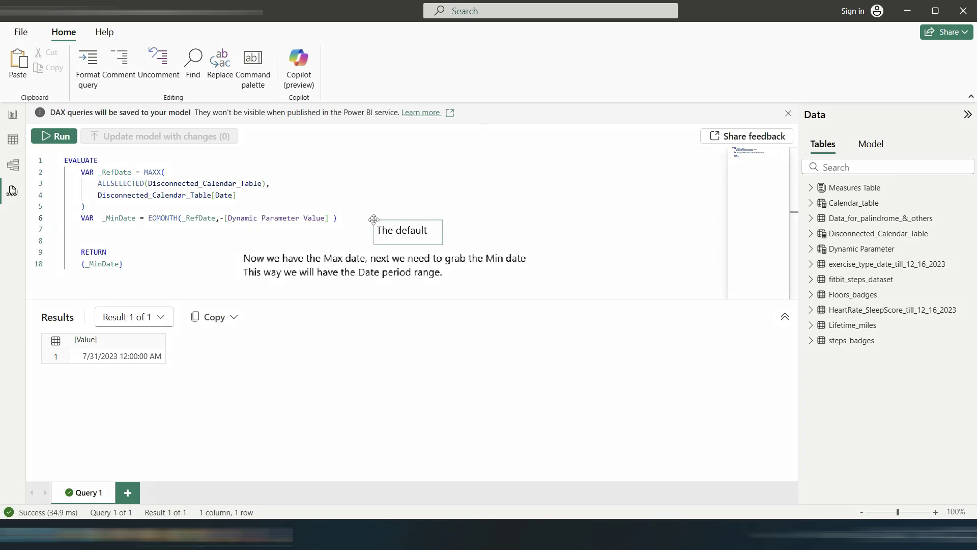
{"action": "type", "text": " is 5"}
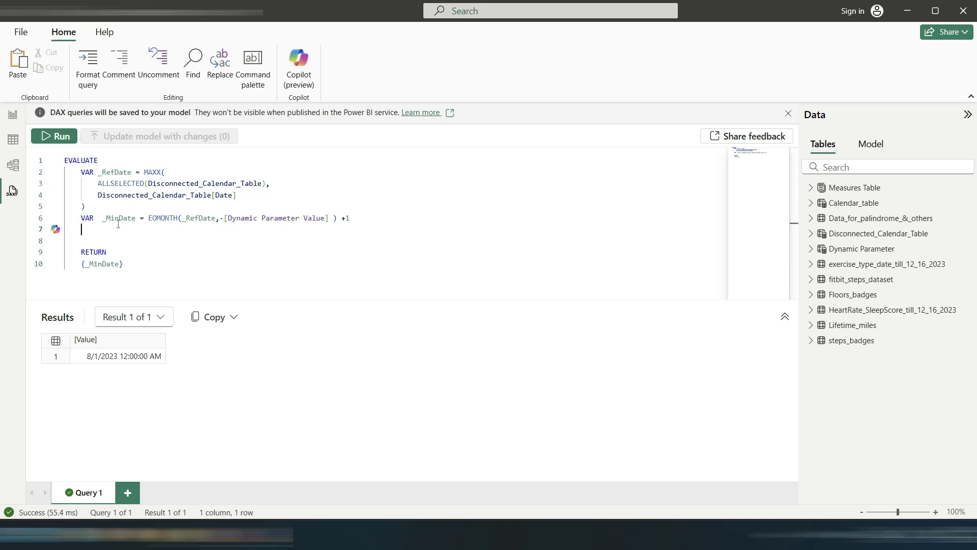
Step: Declare a variable named _StepsDuringThisPeriod below _MinDate and begin its expression with CALCULATE
{"action": "type", "text": "VAR "}
{"action": "type", "text": "Peri"}
{"action": "key", "text": "BackSpace"}
{"action": "key", "text": "BackSpace"}
{"action": "key", "text": "BackSpace"}
{"action": "key", "text": "BackSpace"}
{"action": "key", "text": "BackSpace"}
{"action": "key", "text": "BackSpace"}
{"action": "key", "text": "Return"}
{"action": "type", "text": "cal"}
{"action": "key", "text": "Tab"}
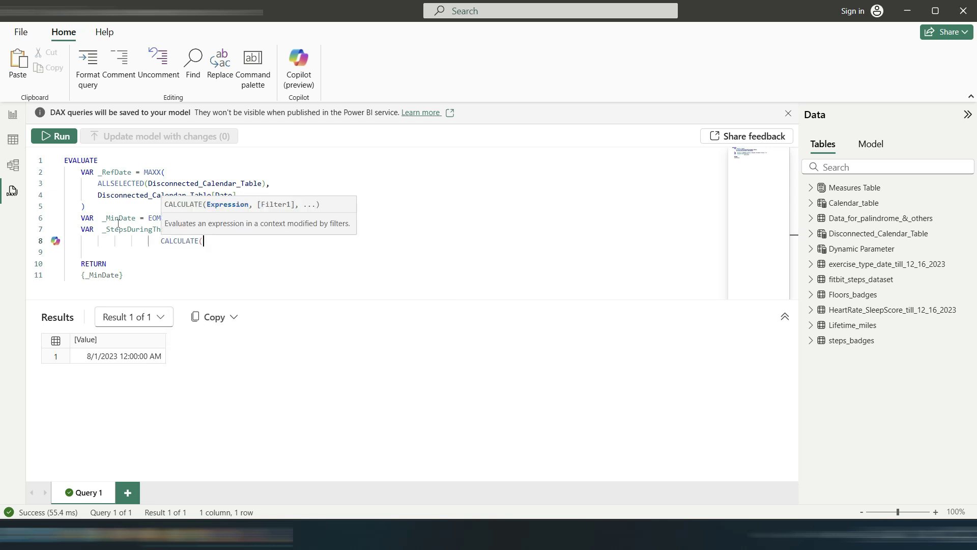
Step: Set the [Total Steps] measure as the expression that CALCULATE evaluates
{"action": "key", "text": "Return"}
{"action": "type", "text": "[tot"}
{"action": "key", "text": "Down"}
{"action": "key", "text": "Down"}
{"action": "key", "text": "Down"}
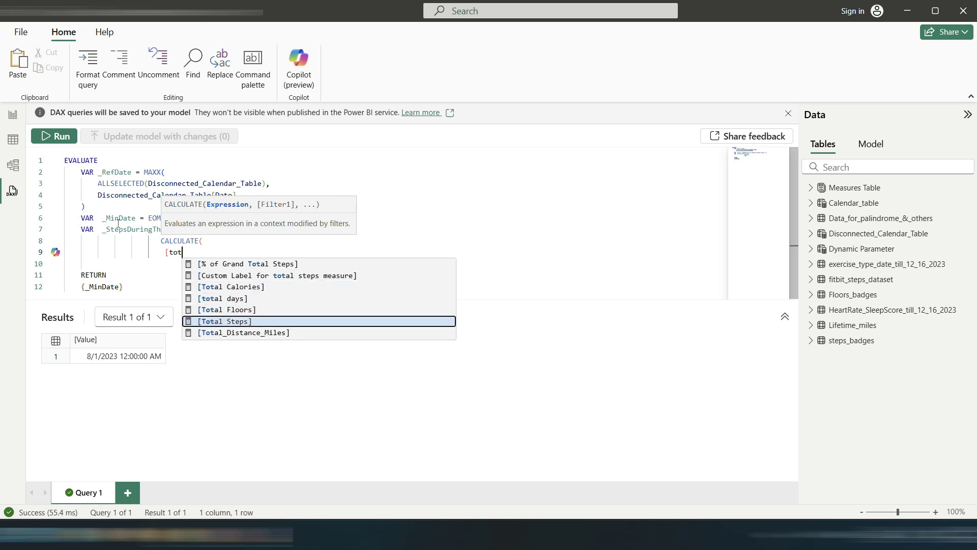
{"action": "key", "text": "Tab"}
{"action": "type", "text": ","}
{"action": "key", "text": "Return"}
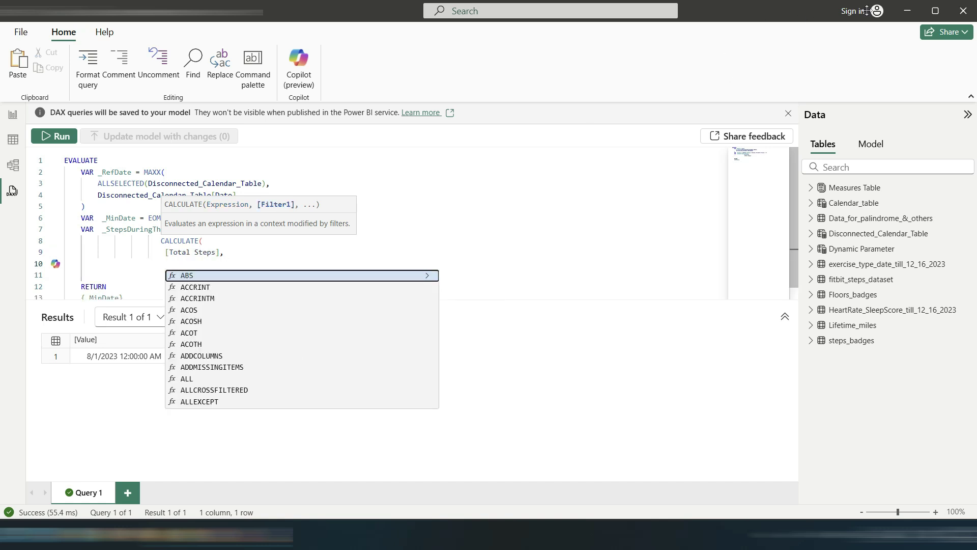
{"action": "left_click", "coordinate": [344, 201]}
{"action": "left_click", "coordinate": [243, 255]}
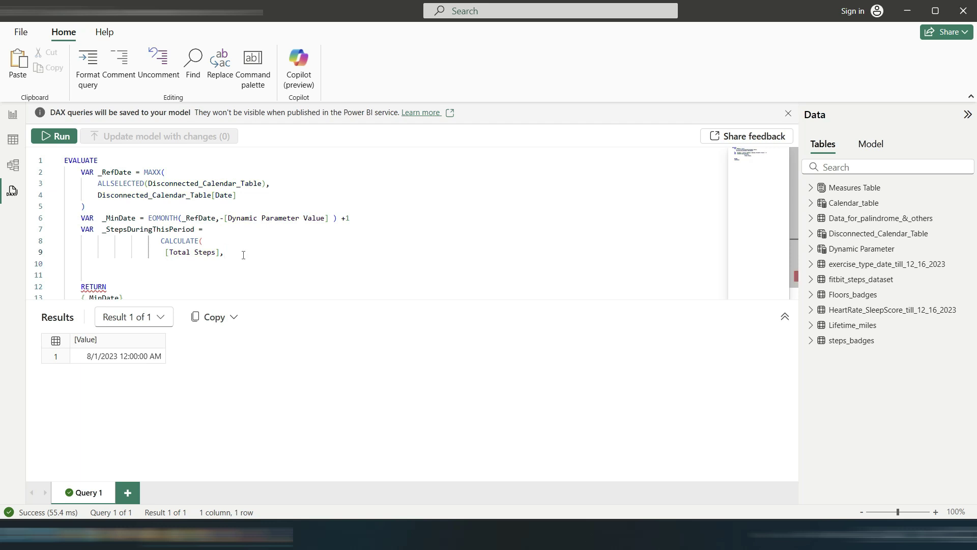
{"action": "key", "text": "ctrl+space"}
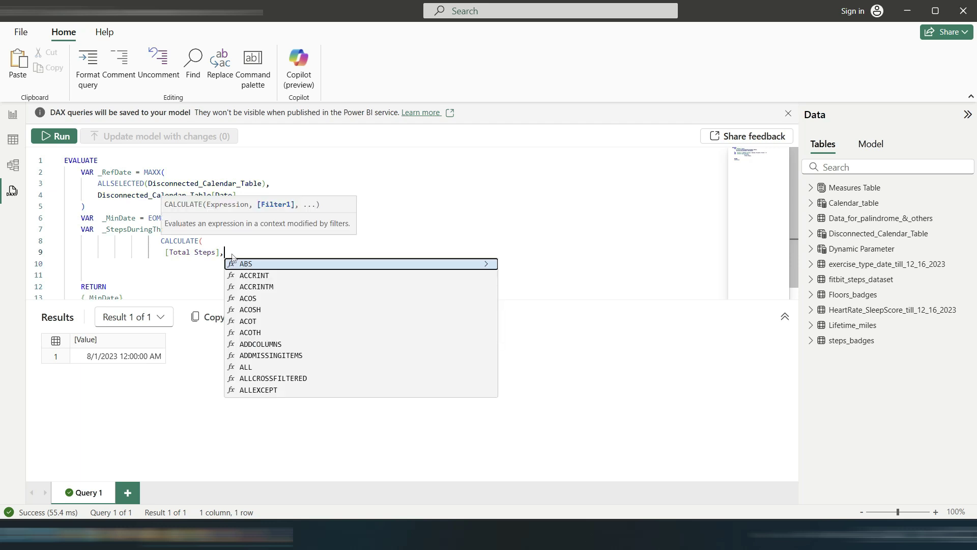
Step: Add a FILTER function over Calendar_table as the filter argument of CALCULATE
{"action": "left_click", "coordinate": [191, 265]}
{"action": "type", "text": "FILTER("}
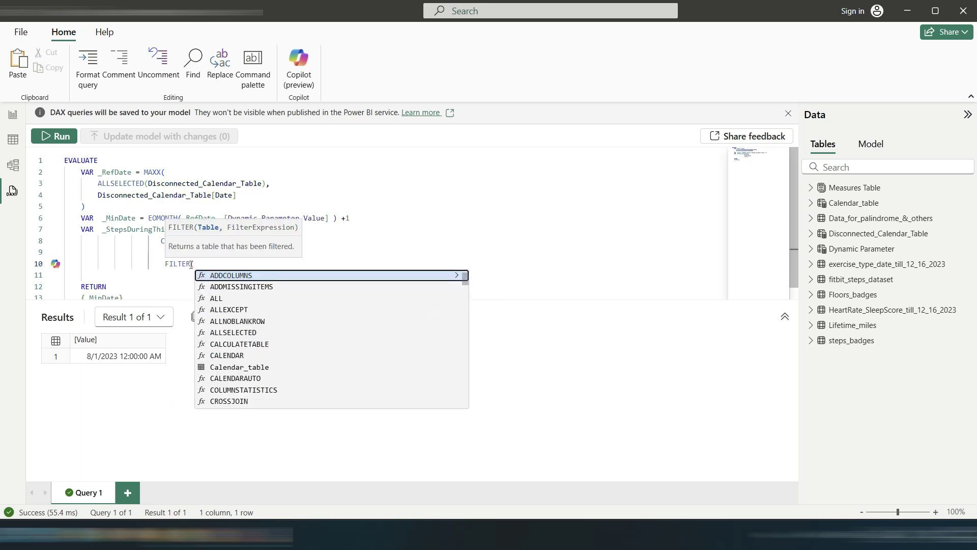
{"action": "key", "text": "shift+Return"}
{"action": "type", "text": "calen"}
{"action": "key", "text": "Down"}
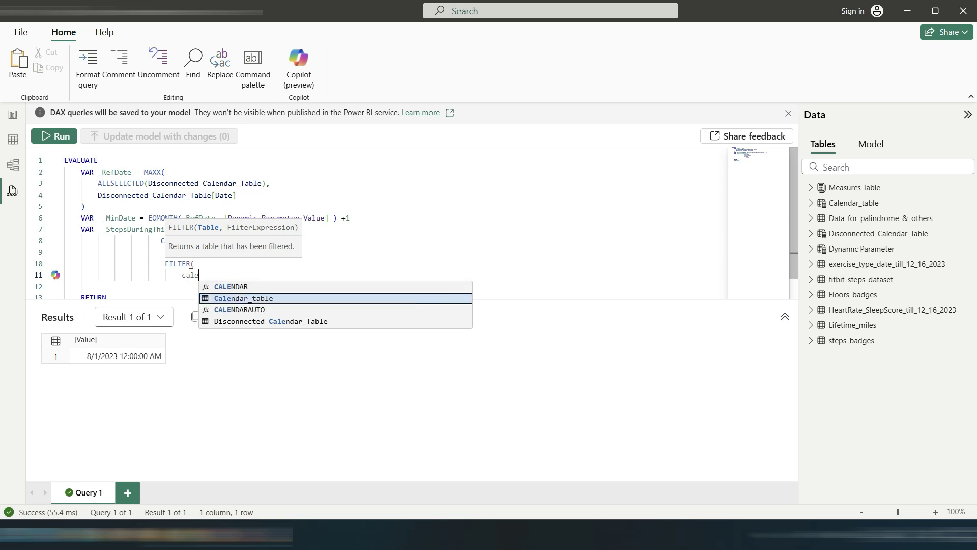
{"action": "key", "text": "Tab"}
{"action": "type", "text": ","}
{"action": "key", "text": "shift+Return"}
Step: Enter the FILTER condition that Calendar_table[Date] is greater than or equal to _MinDate
{"action": "type", "text": "calen"}
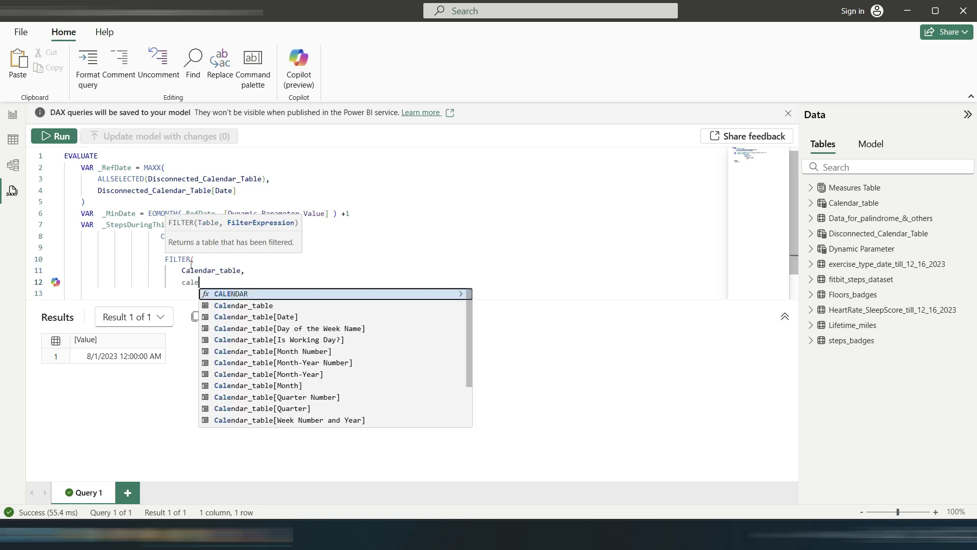
{"action": "key", "text": "Down"}
{"action": "key", "text": "Tab"}
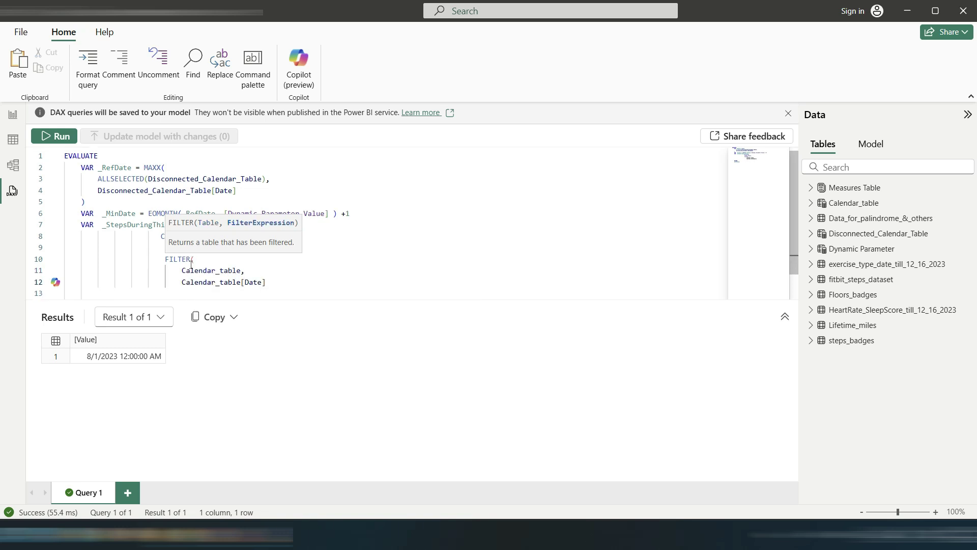
{"action": "key", "text": "Escape"}
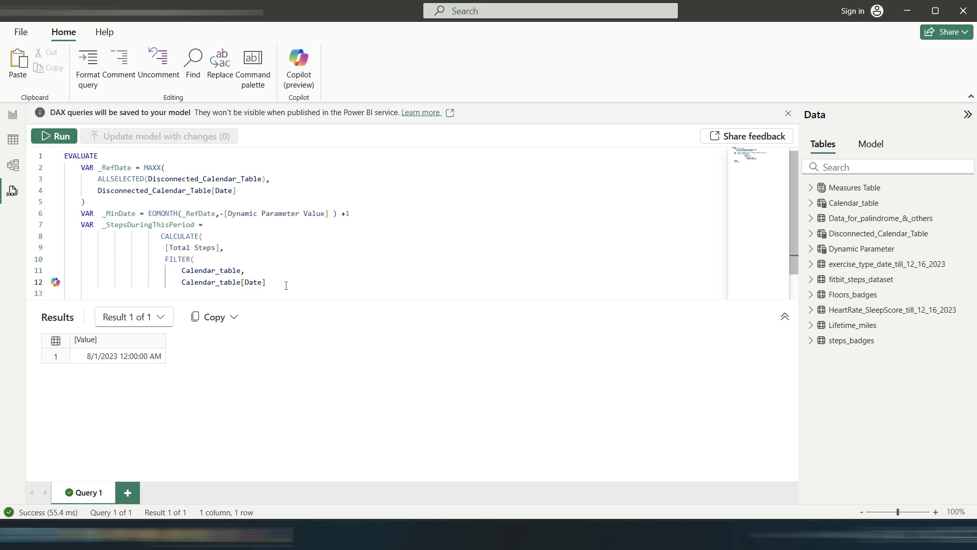
{"action": "type", "text": ">= _"}
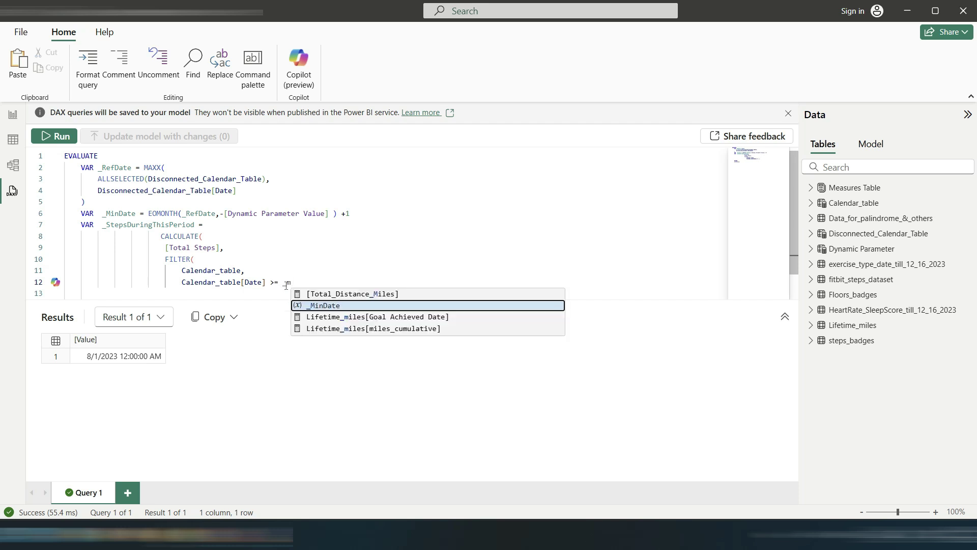
{"action": "key", "text": "Tab"}
Step: Extend the condition with && Calendar_table[Date] <= _RefDate and close the FILTER and CALCULATE parentheses
{"action": "type", "text": "&&"}
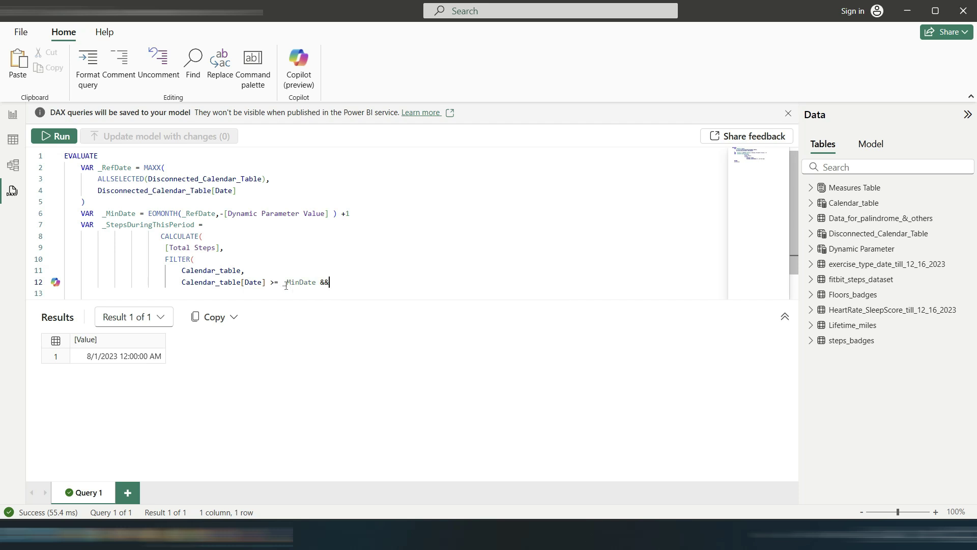
{"action": "type", "text": " Calendar_table[Date]"}
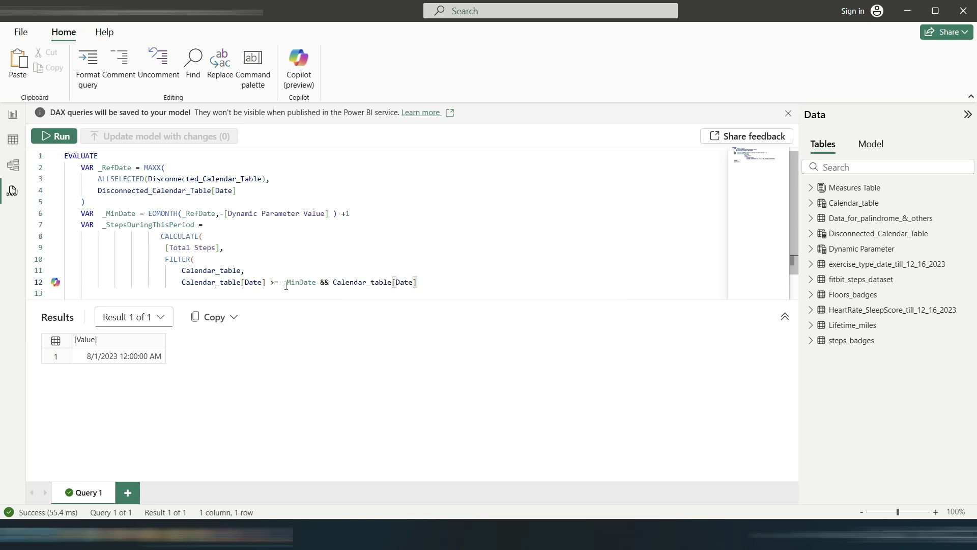
{"action": "type", "text": " <= _Re"}
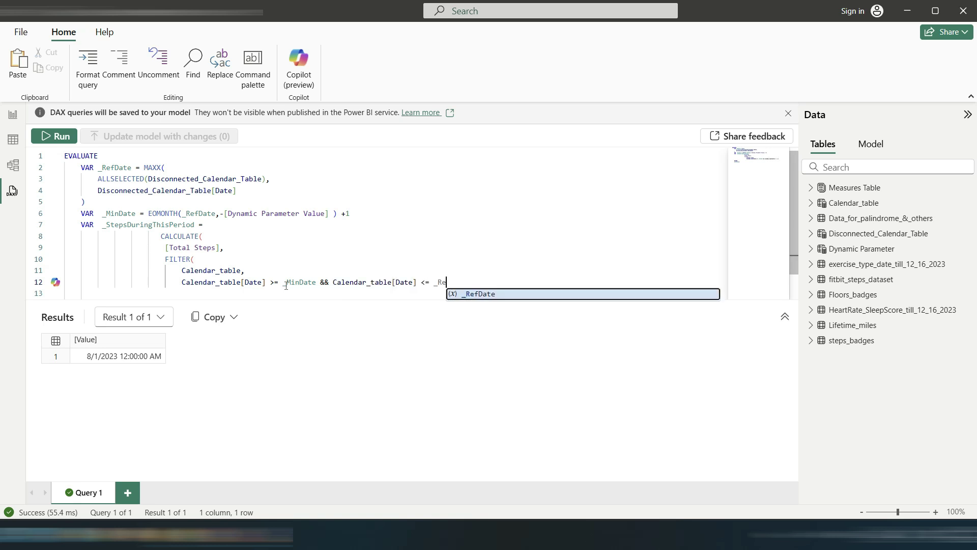
{"action": "key", "text": "Tab"}
{"action": "key", "text": "Return"}
{"action": "type", "text": ")"}
{"action": "key", "text": "Return"}
{"action": "type", "text": ")"}
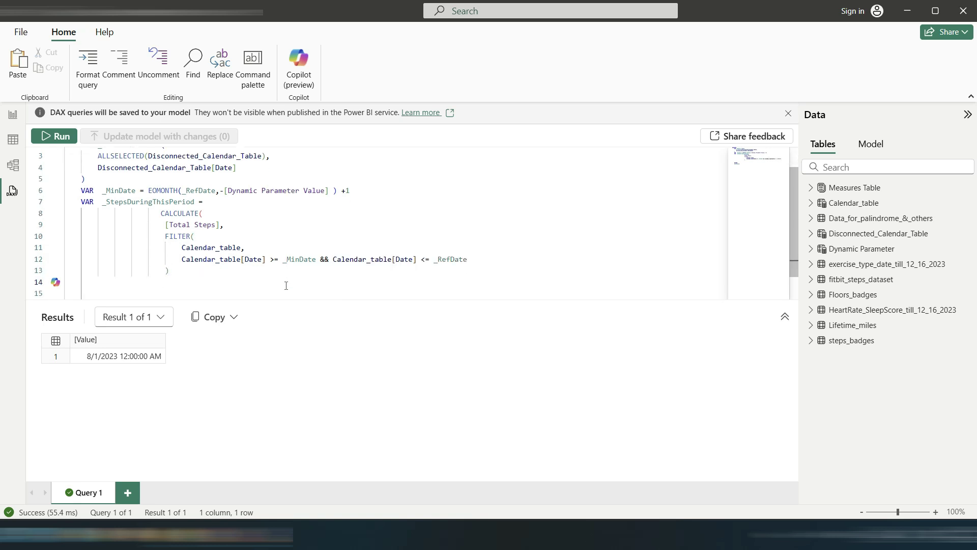
Step: Change the RETURN output to _StepsDuringThisPeriod in the curly braces and run the query
{"action": "type", "text": "RETURN {_MinDate}"}
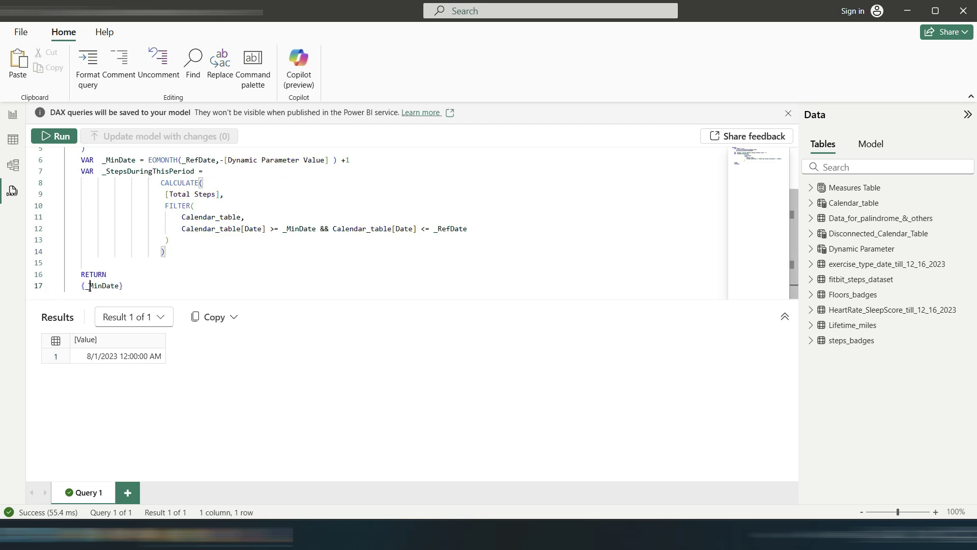
{"action": "left_click_drag", "start_coordinate": [89, 285], "coordinate": [121, 286]}
{"action": "type", "text": "_StepsDuringThisPeriod"}
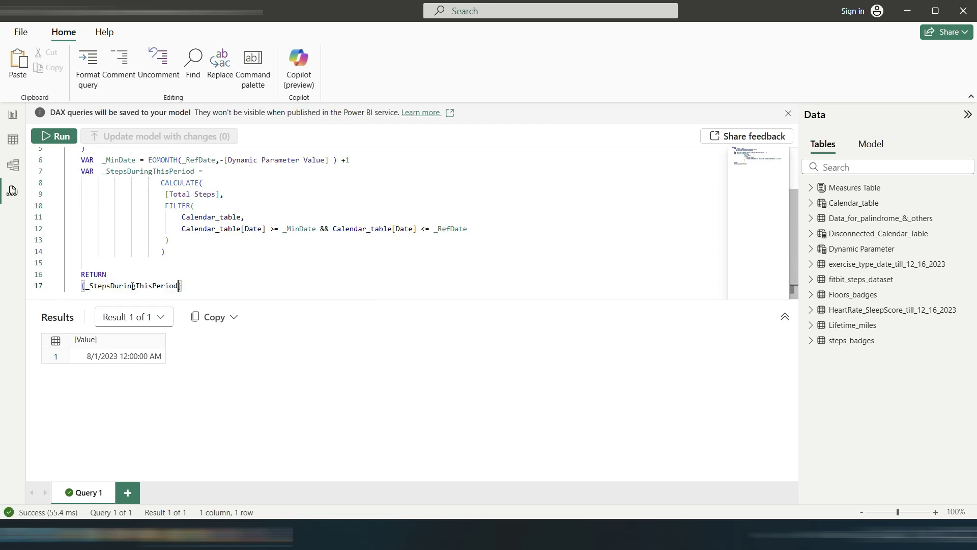
{"action": "left_click", "coordinate": [57, 136]}
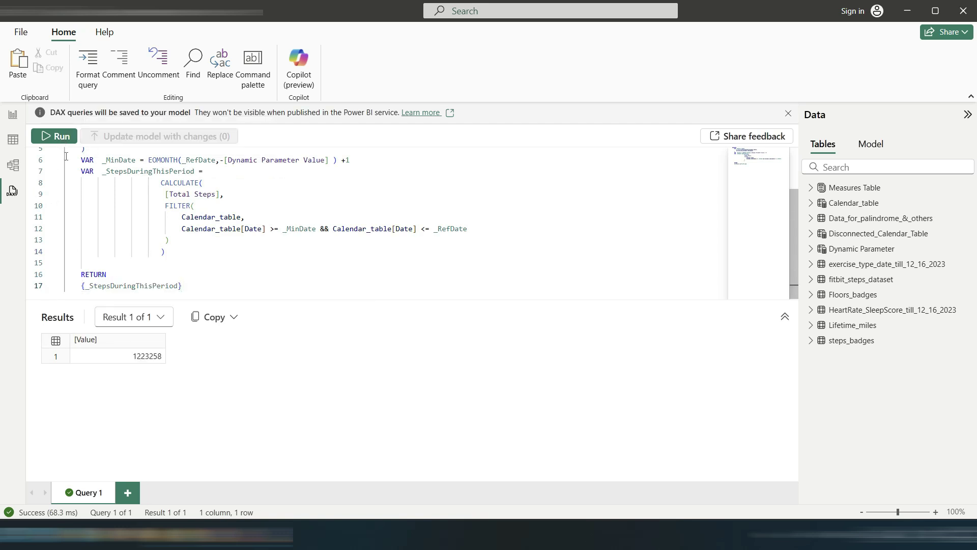
Step: Compare the query result with the Total Steps table total on the Dynamic Last N Months page and return to the DAX query
{"action": "left_click", "coordinate": [149, 357]}
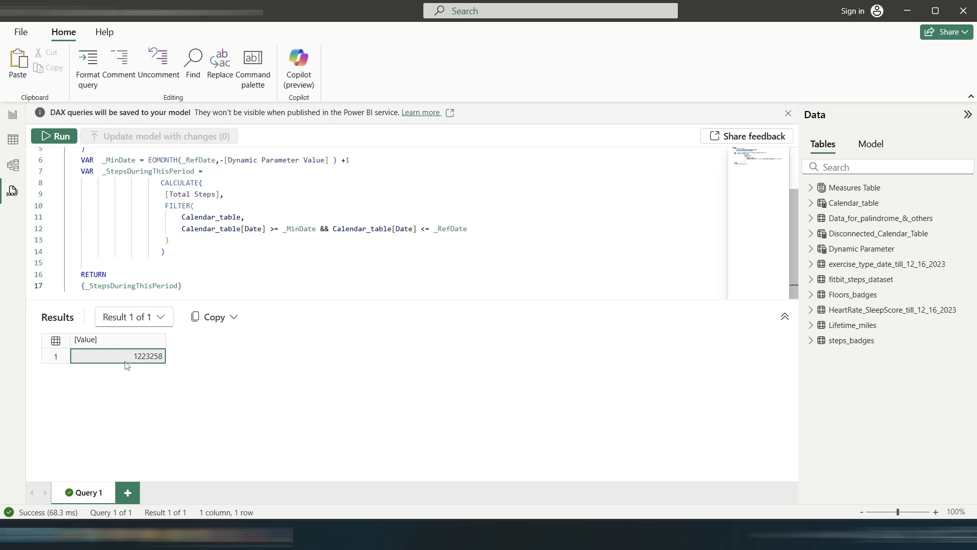
{"action": "left_click", "coordinate": [13, 114]}
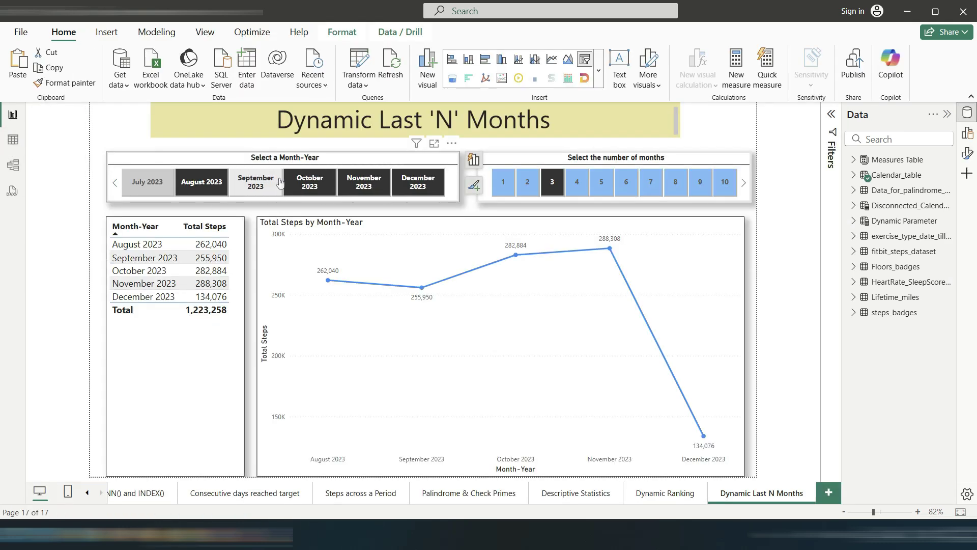
{"action": "left_click", "coordinate": [13, 191]}
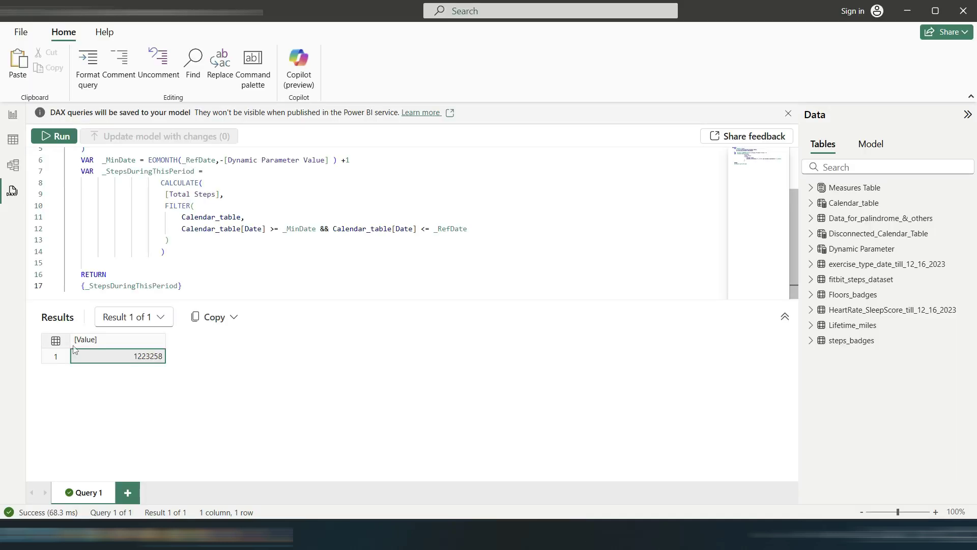
Step: Check the default value in the Dynamic Parameter Value measure's formula, close the formula and return to the DAX query
{"action": "left_click", "coordinate": [19, 117]}
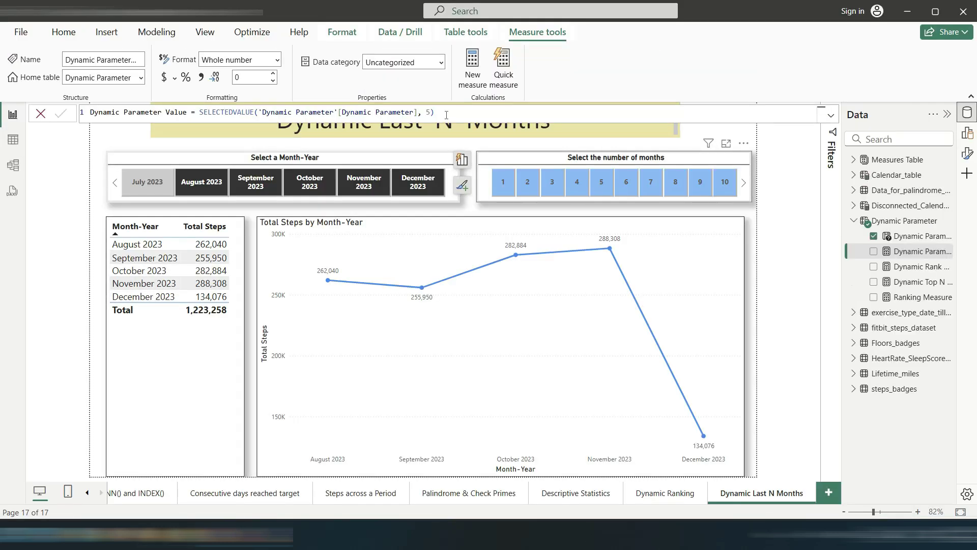
{"action": "mouse_move", "coordinate": [436, 112]}
{"action": "left_mouse_down"}
{"action": "mouse_move", "coordinate": [389, 112]}
{"action": "mouse_move", "coordinate": [440, 112]}
{"action": "mouse_move", "coordinate": [431, 112]}
{"action": "left_mouse_up"}
{"action": "left_click", "coordinate": [39, 116]}
{"action": "left_click", "coordinate": [12, 191]}
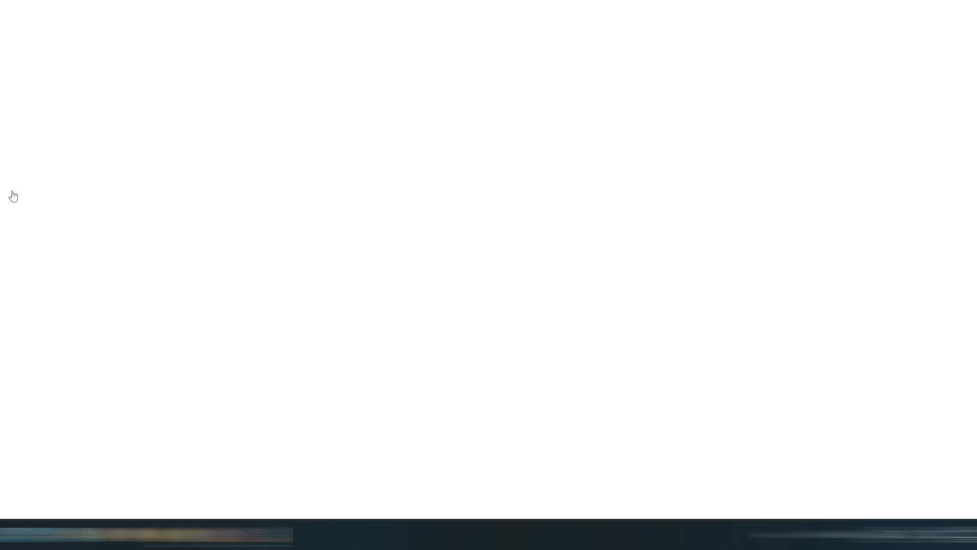
Step: Copy the query code from VAR _RefDate through the RETURN output and go back to the report page
{"action": "scroll", "coordinate": [42, 251], "scroll_direction": "up", "scroll_amount": 2}
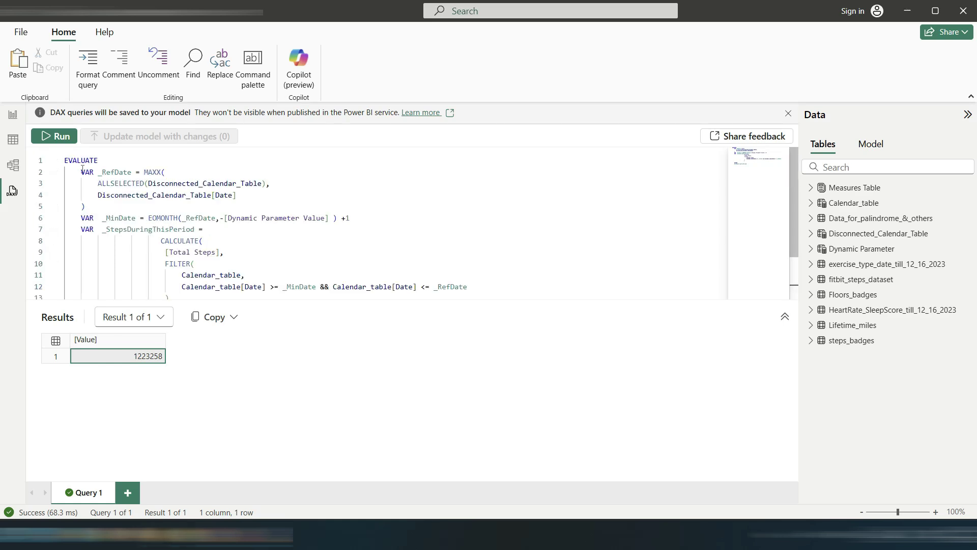
{"action": "left_click_drag", "start_coordinate": [82, 170], "coordinate": [184, 295]}
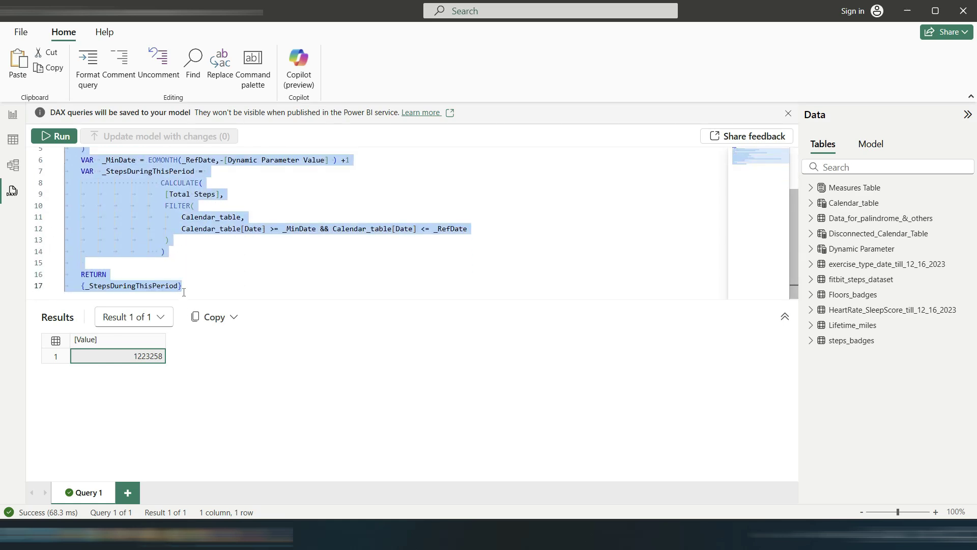
{"action": "right_click", "coordinate": [151, 202]}
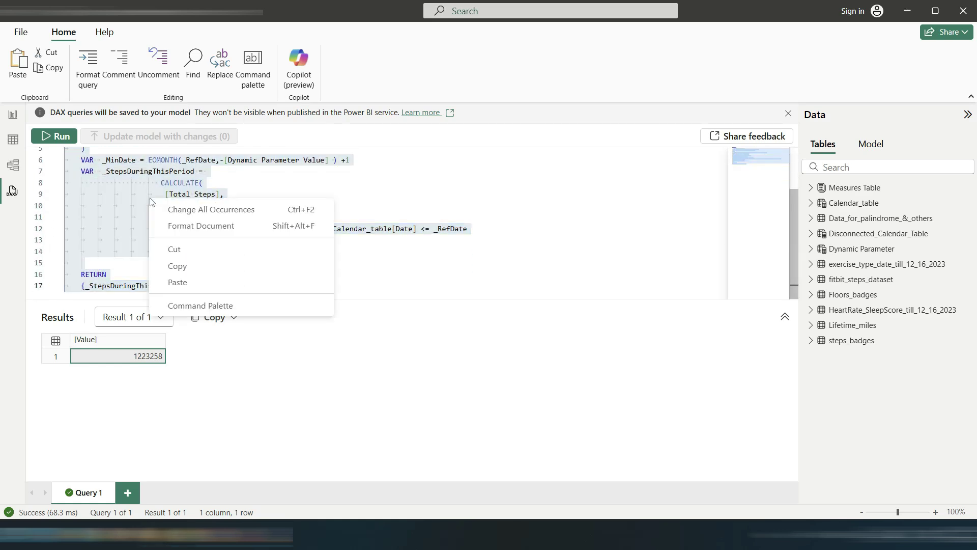
{"action": "left_click", "coordinate": [181, 263]}
{"action": "left_click", "coordinate": [13, 114]}
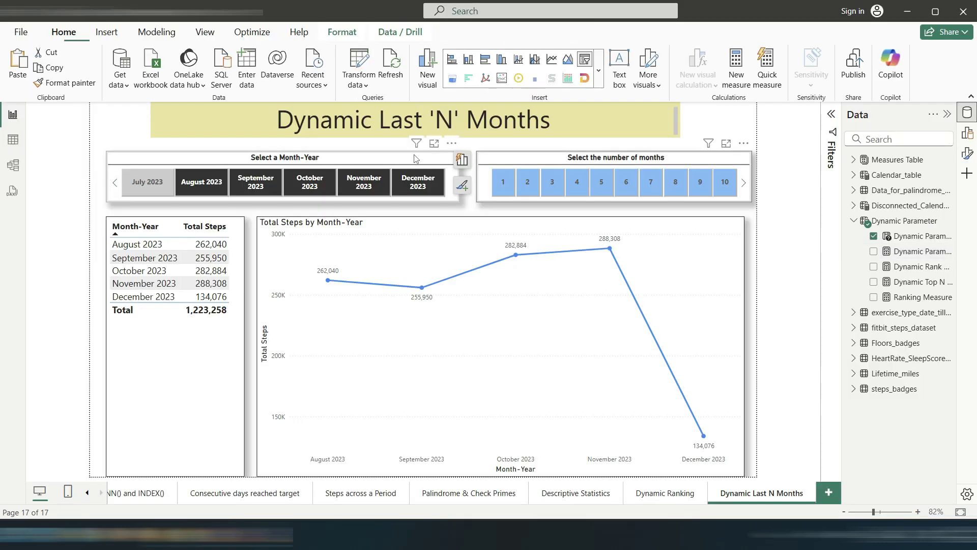
Step: Create a new measure in Measures Table from the copied code and remove the curly braces around _StepsDuringThisPeriod
{"action": "right_click", "coordinate": [888, 162]}
{"action": "key", "text": "Escape"}
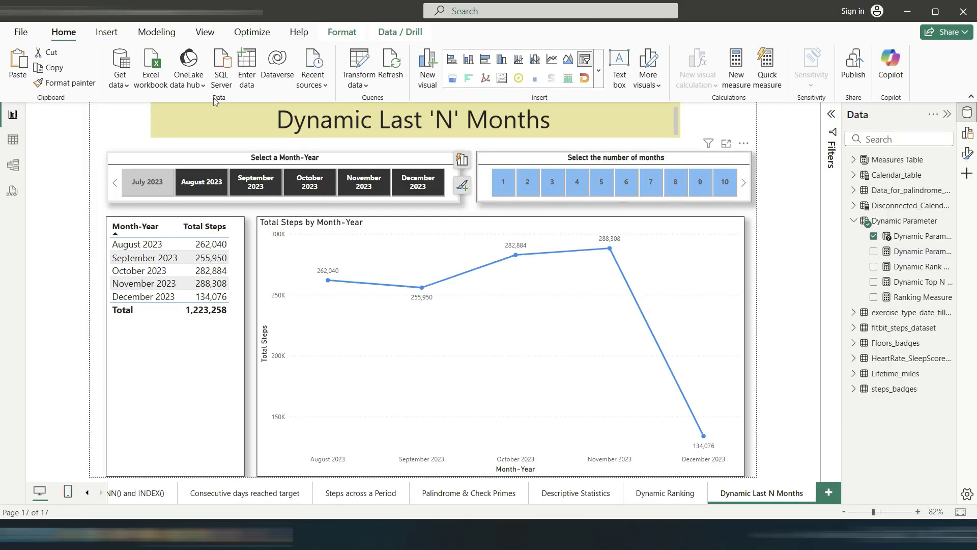
{"action": "left_click", "coordinate": [145, 113]}
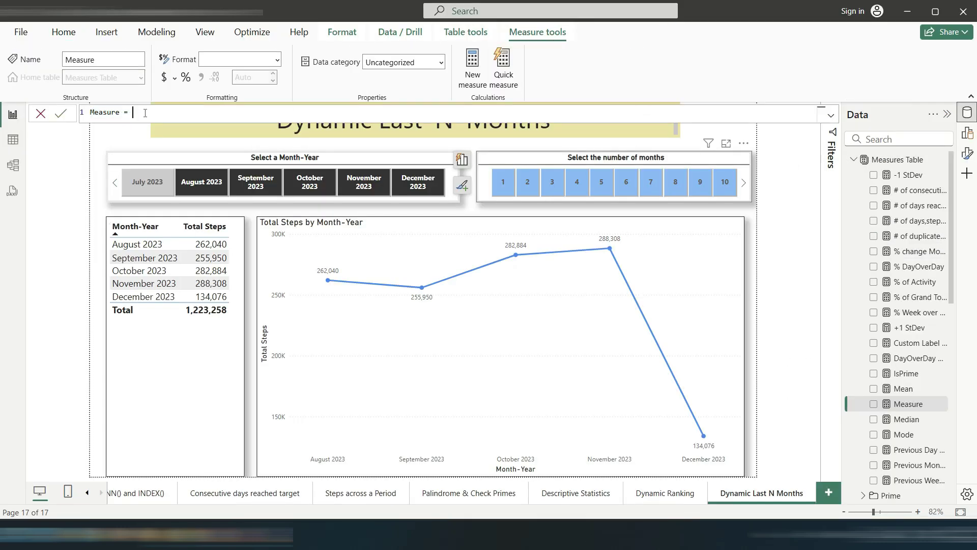
{"action": "key", "text": "ctrl+v"}
{"action": "left_click", "coordinate": [116, 284]}
{"action": "key", "text": "BackSpace"}
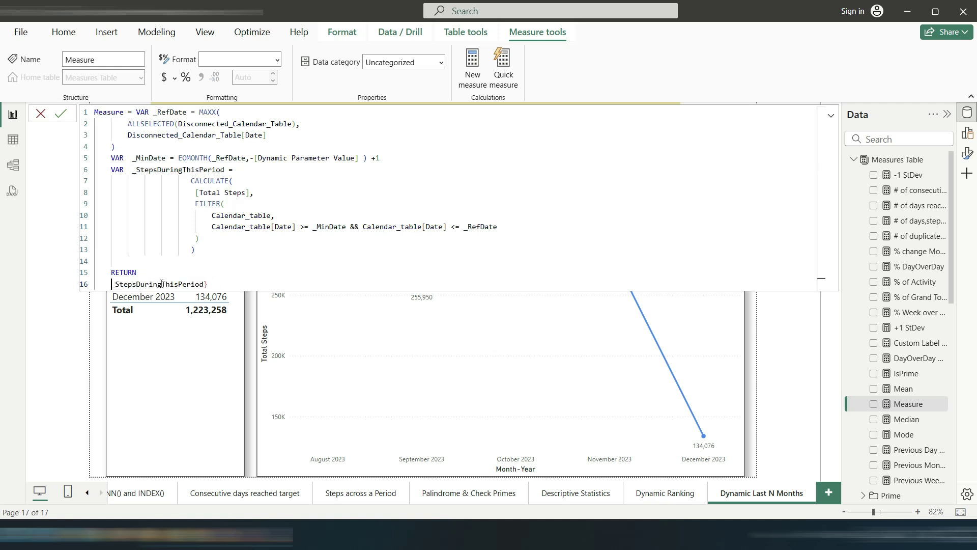
{"action": "left_click", "coordinate": [219, 284]}
{"action": "key", "text": "BackSpace"}
Step: Name the measure Last N Months Steps, commit it and close the formula
{"action": "double_click", "coordinate": [109, 112]}
{"action": "type", "text": "Last "}
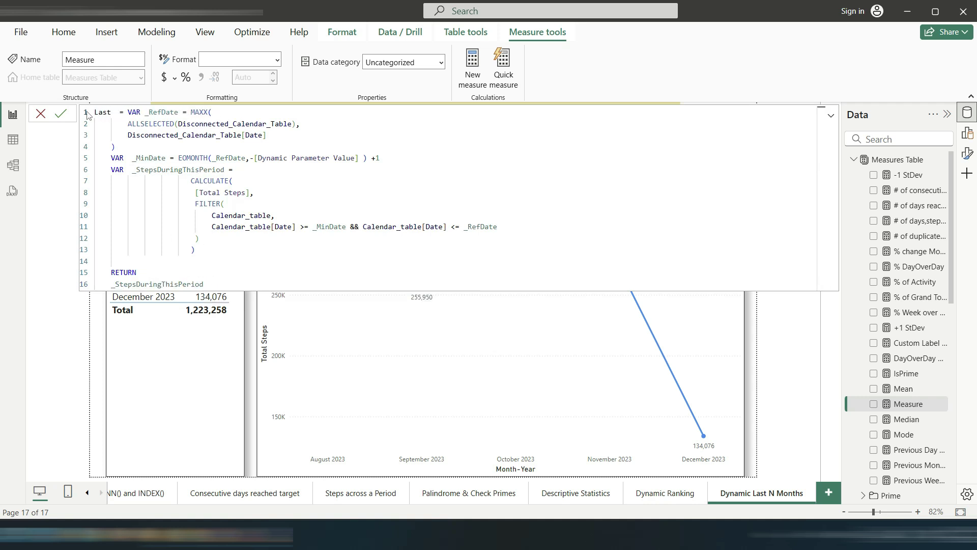
{"action": "type", "text": "N Months"}
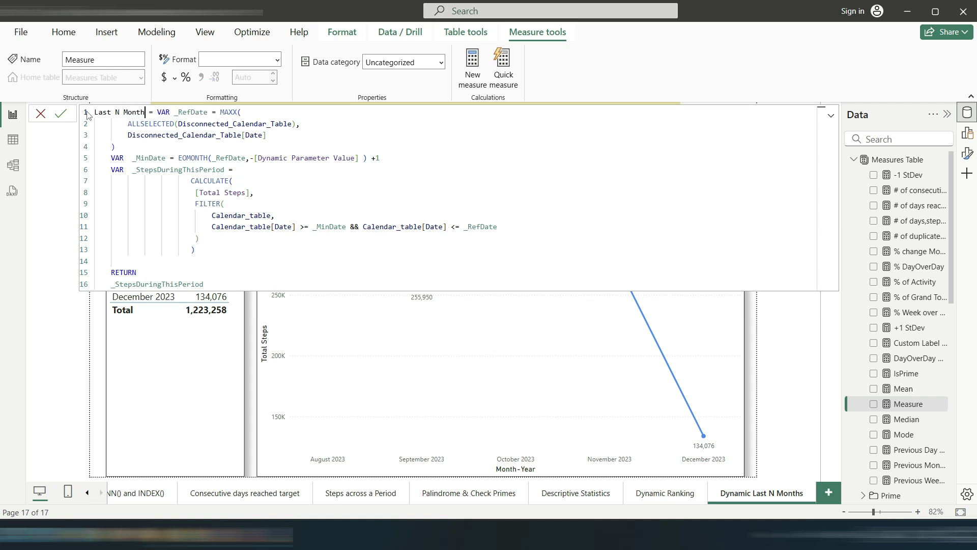
{"action": "type", "text": " Steps"}
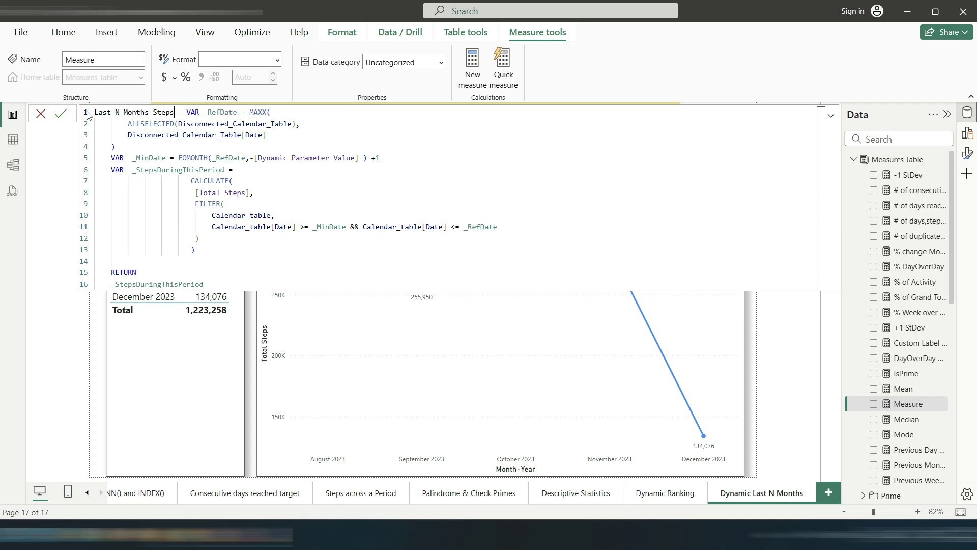
{"action": "left_click", "coordinate": [61, 113]}
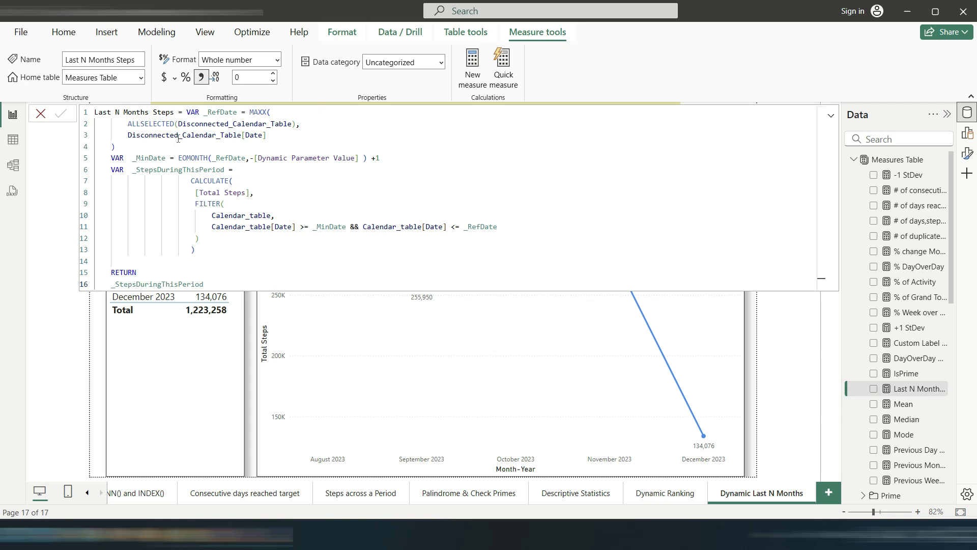
{"action": "left_click", "coordinate": [39, 118]}
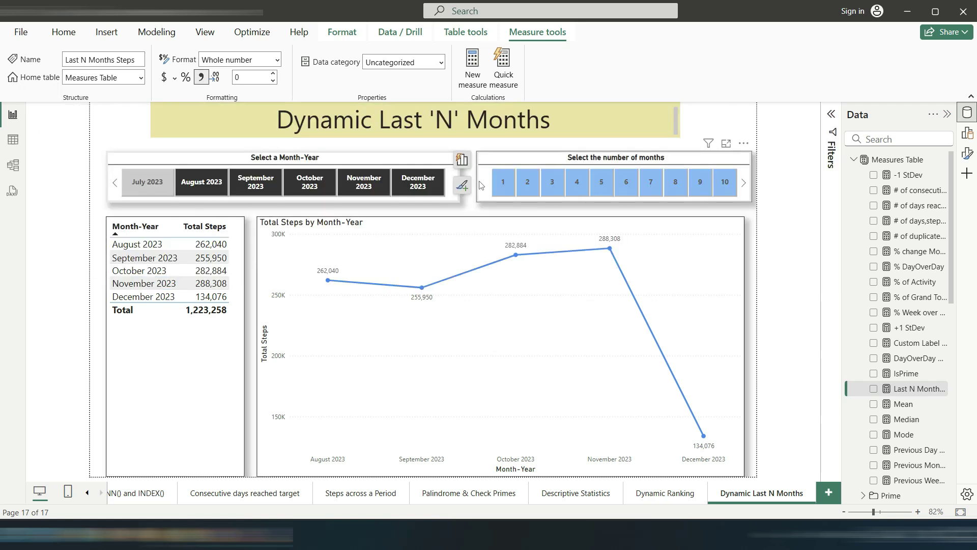
Step: Switch the Select a Month-Year slicer's field to Month-Year from Disconnected_Calendar_Table
{"action": "left_click", "coordinate": [462, 160]}
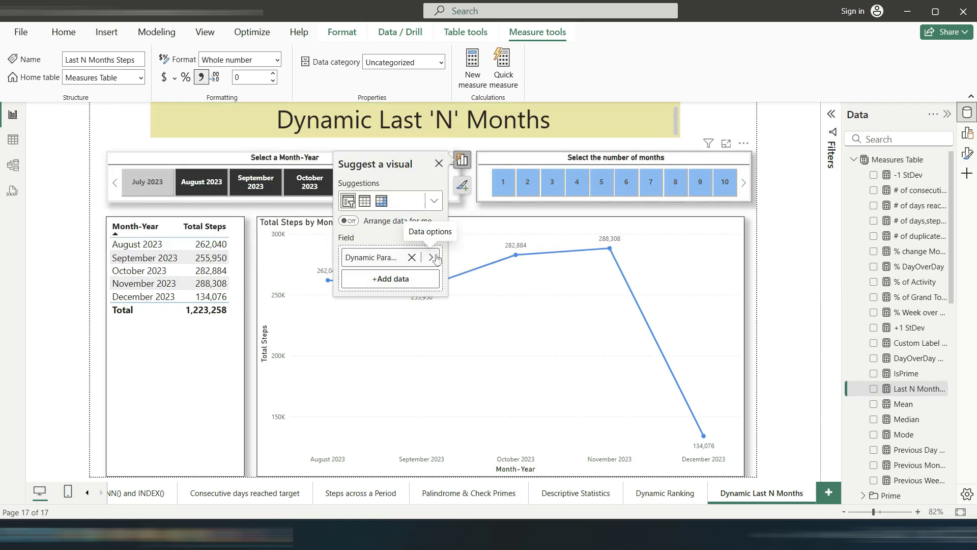
{"action": "left_click", "coordinate": [286, 203]}
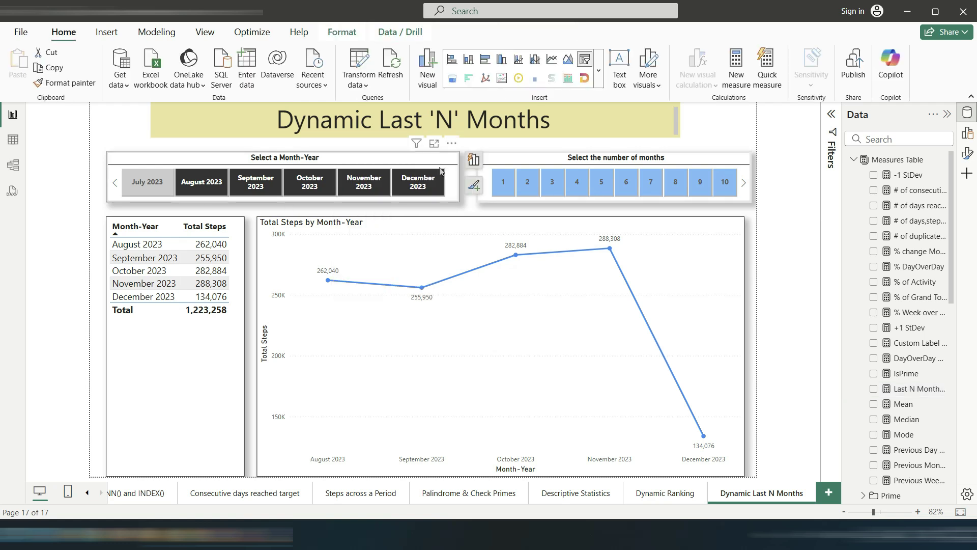
{"action": "left_click", "coordinate": [473, 159]}
{"action": "left_click", "coordinate": [586, 258]}
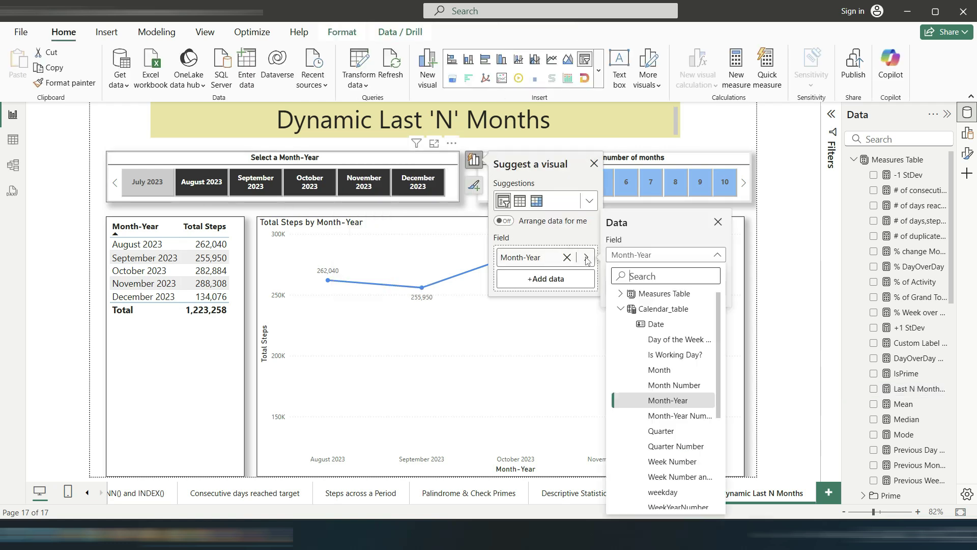
{"action": "left_click", "coordinate": [620, 308]}
{"action": "left_click", "coordinate": [621, 343]}
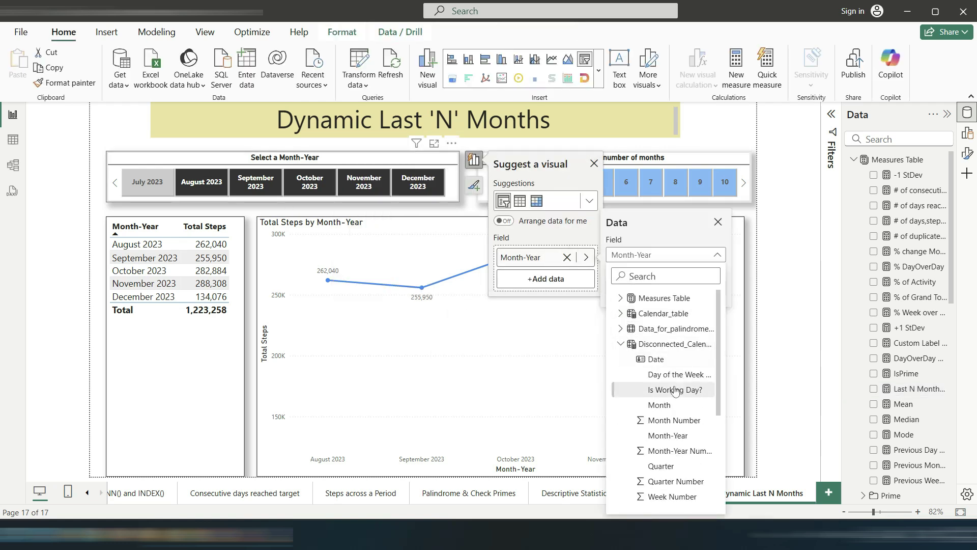
{"action": "left_click", "coordinate": [667, 435]}
{"action": "left_click", "coordinate": [594, 163]}
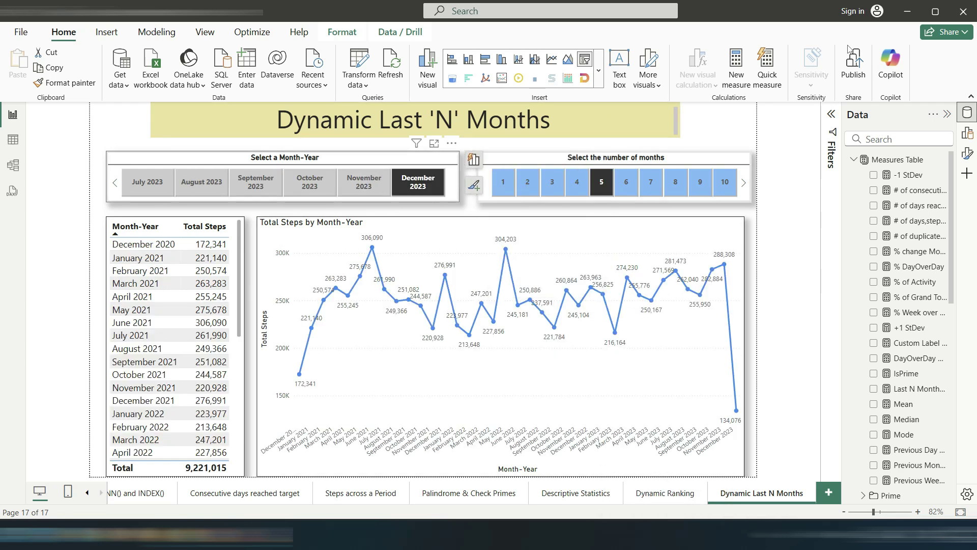
Step: Replace Total Steps with the Last N Months Steps measure in the table visual and view the new column
{"action": "scroll", "coordinate": [229, 305], "scroll_direction": "down", "scroll_amount": 5}
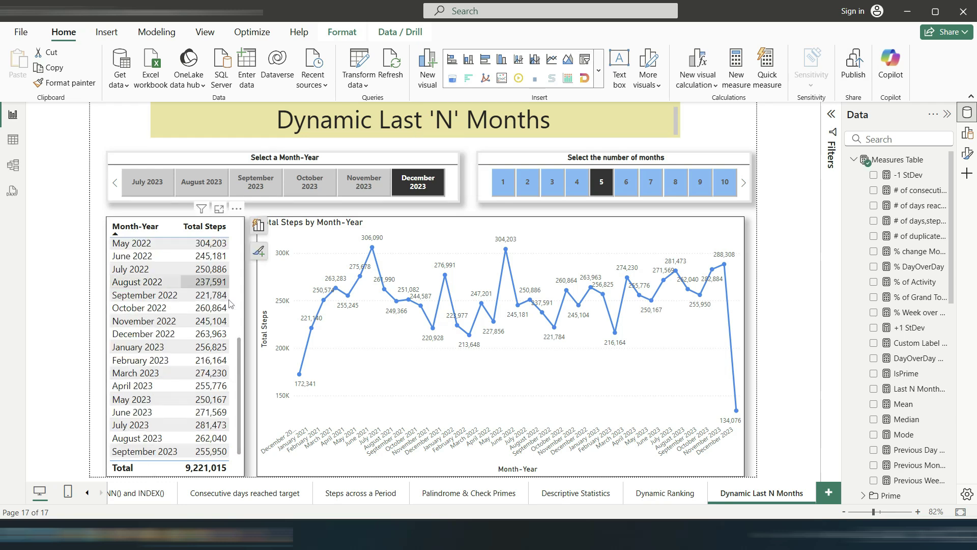
{"action": "left_click", "coordinate": [258, 225]}
{"action": "left_click", "coordinate": [371, 344]}
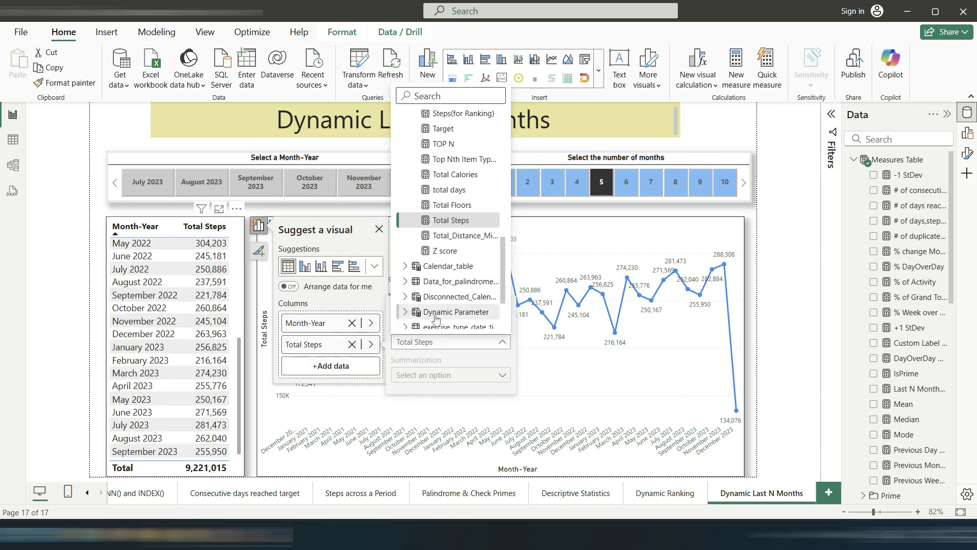
{"action": "scroll", "coordinate": [443, 254], "scroll_direction": "up", "scroll_amount": 10}
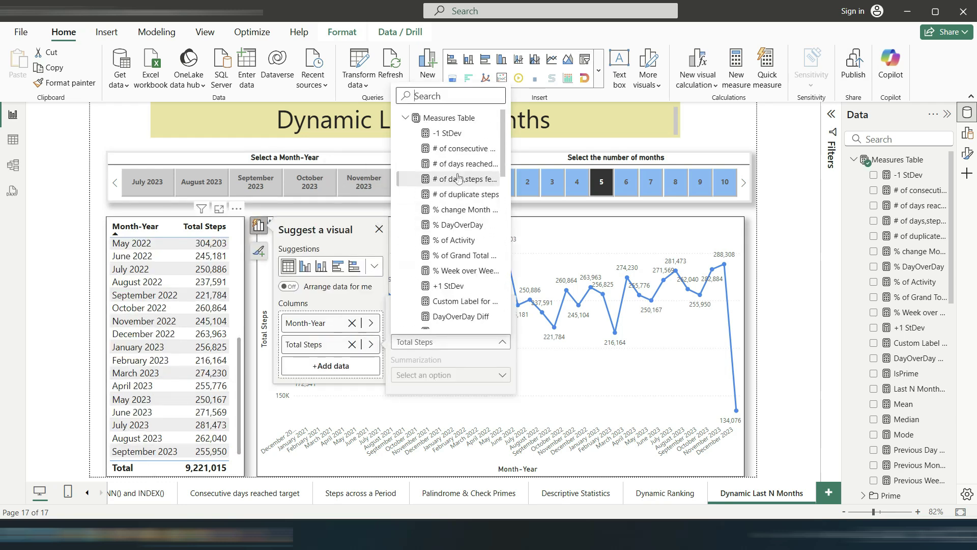
{"action": "type", "text": "Las"}
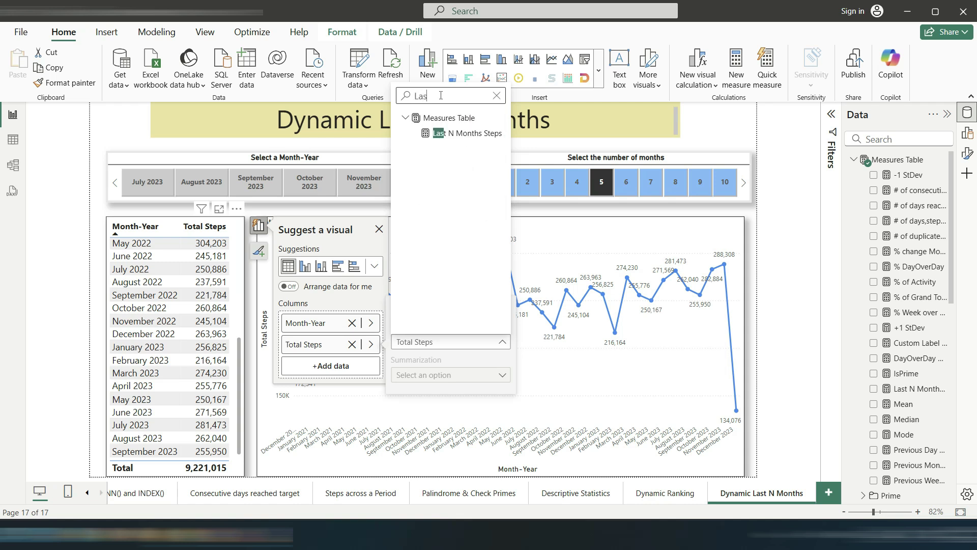
{"action": "left_click", "coordinate": [448, 133]}
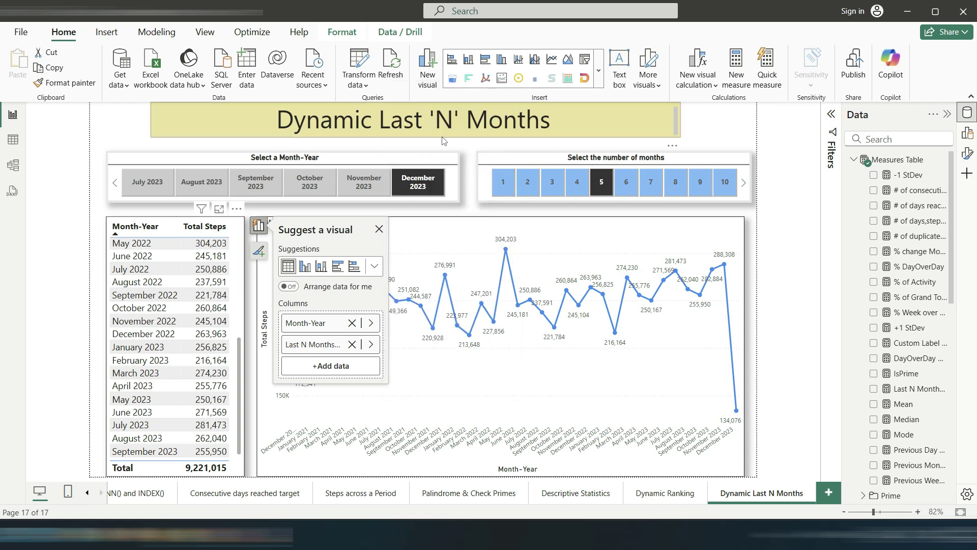
{"action": "left_click", "coordinate": [379, 230]}
{"action": "left_click_drag", "start_coordinate": [183, 471], "coordinate": [226, 476]}
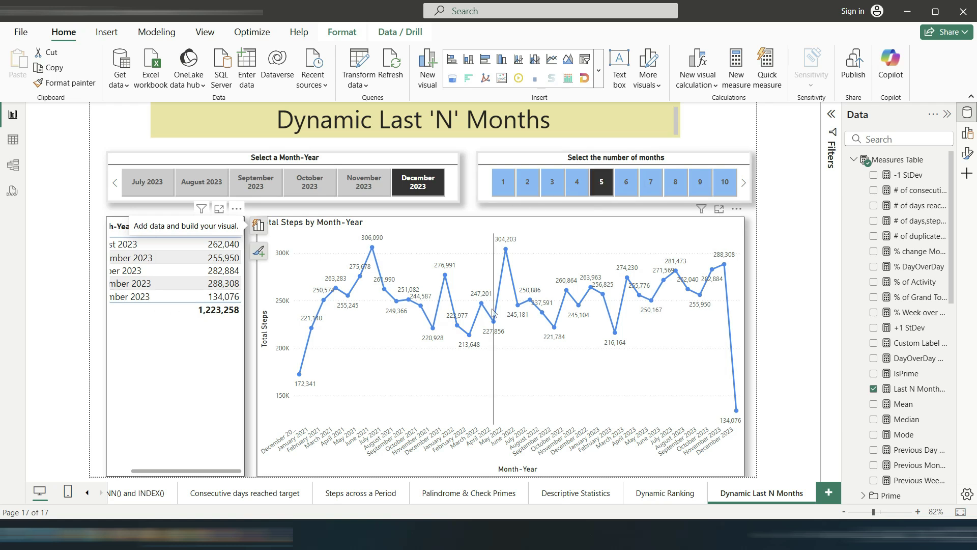
Step: Add the Last N Months Steps measure to the line chart's Y-axis
{"action": "left_click", "coordinate": [396, 414]}
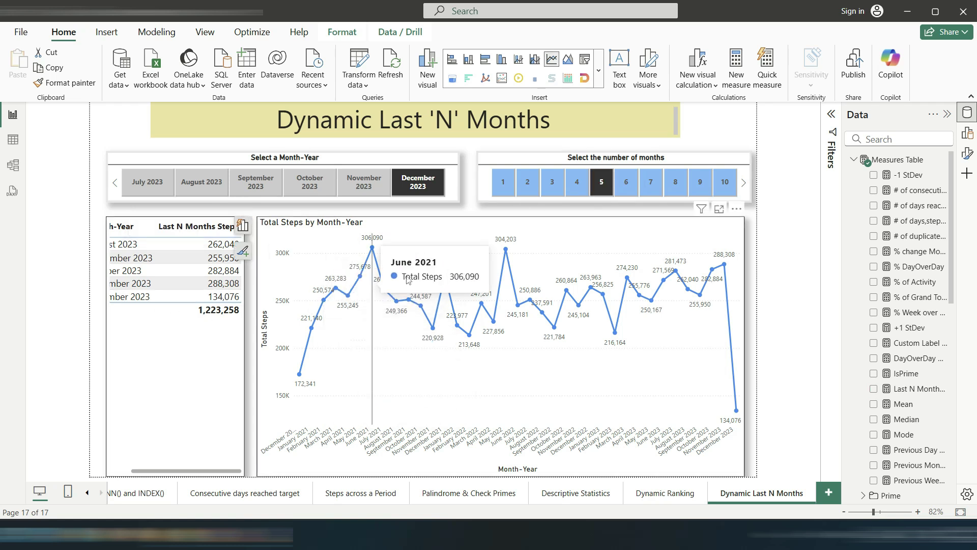
{"action": "left_click", "coordinate": [243, 225]}
{"action": "left_click", "coordinate": [191, 411]}
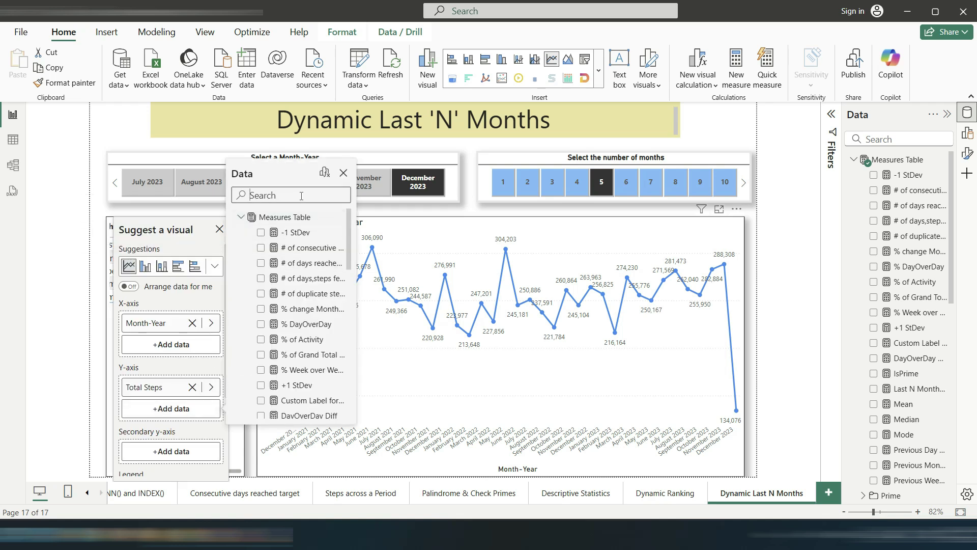
{"action": "type", "text": "last"}
{"action": "left_click", "coordinate": [260, 233]}
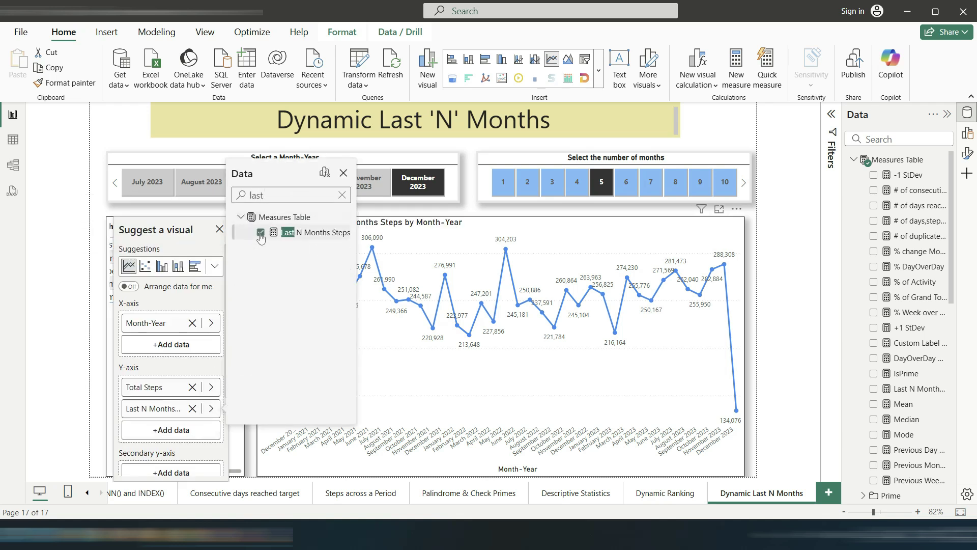
Step: Move Last N Months Steps above Total Steps in the line chart's Y-axis
{"action": "left_click", "coordinate": [154, 411]}
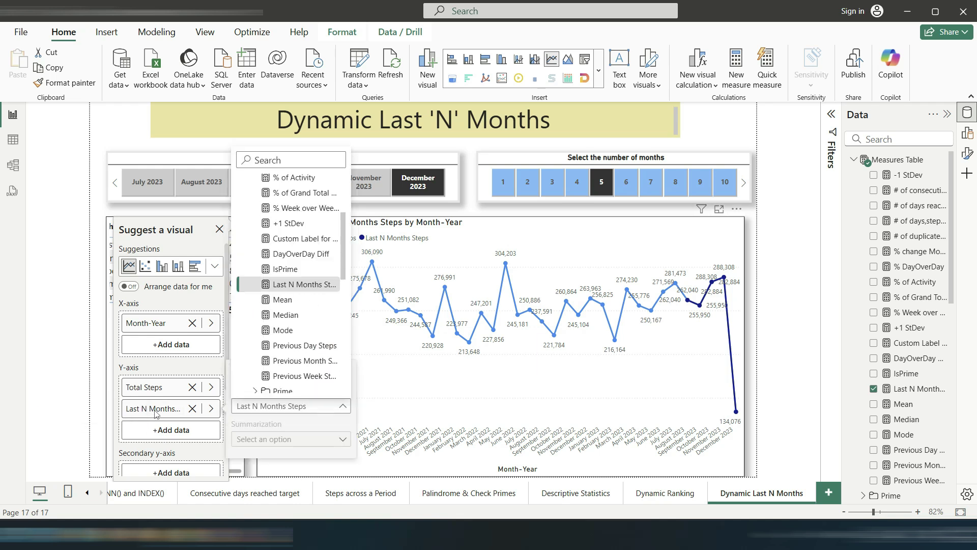
{"action": "left_click", "coordinate": [156, 413]}
{"action": "left_click", "coordinate": [175, 368]}
{"action": "left_click_drag", "start_coordinate": [152, 408], "coordinate": [168, 380]}
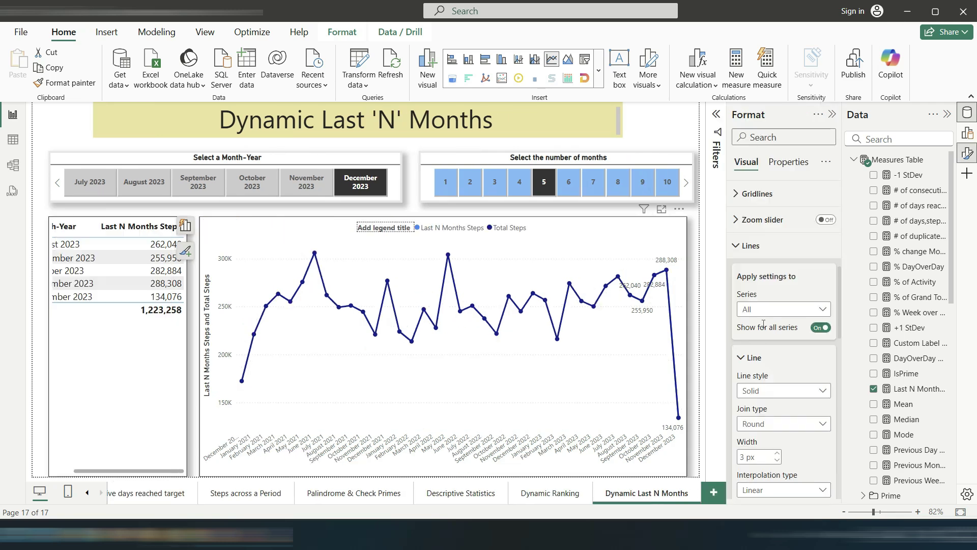
Step: Select the Total Steps series in the chart's line settings and set the marker color for all series to White, 10% darker
{"action": "left_click", "coordinate": [768, 309]}
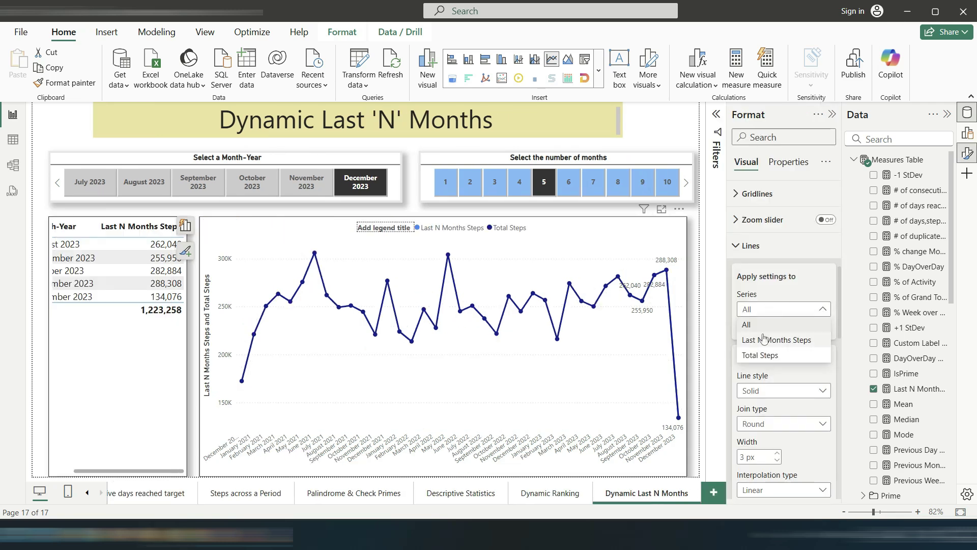
{"action": "left_click", "coordinate": [766, 356]}
{"action": "scroll", "coordinate": [774, 378], "scroll_direction": "down", "scroll_amount": 3}
{"action": "scroll", "coordinate": [774, 379], "scroll_direction": "down", "scroll_amount": 3}
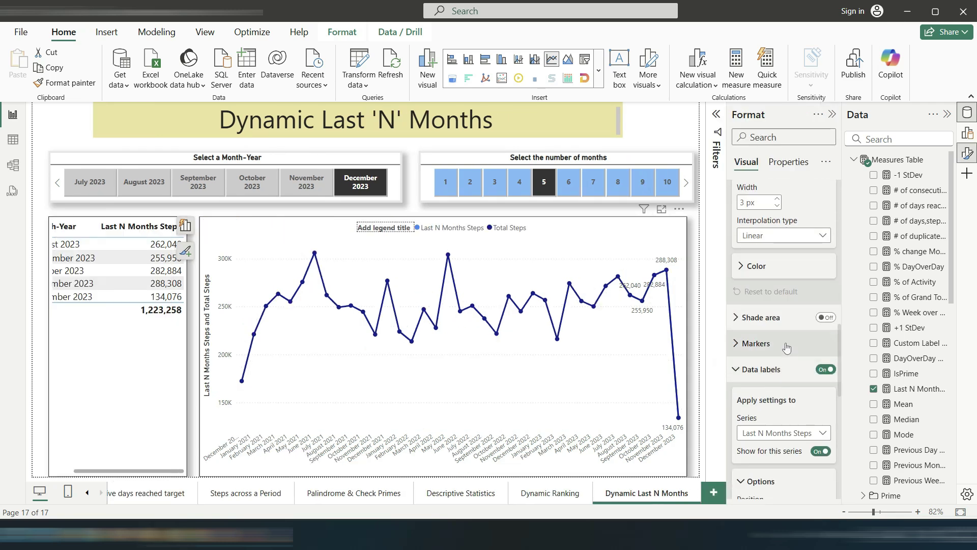
{"action": "left_click", "coordinate": [757, 341]}
{"action": "scroll", "coordinate": [777, 379], "scroll_direction": "down", "scroll_amount": 3}
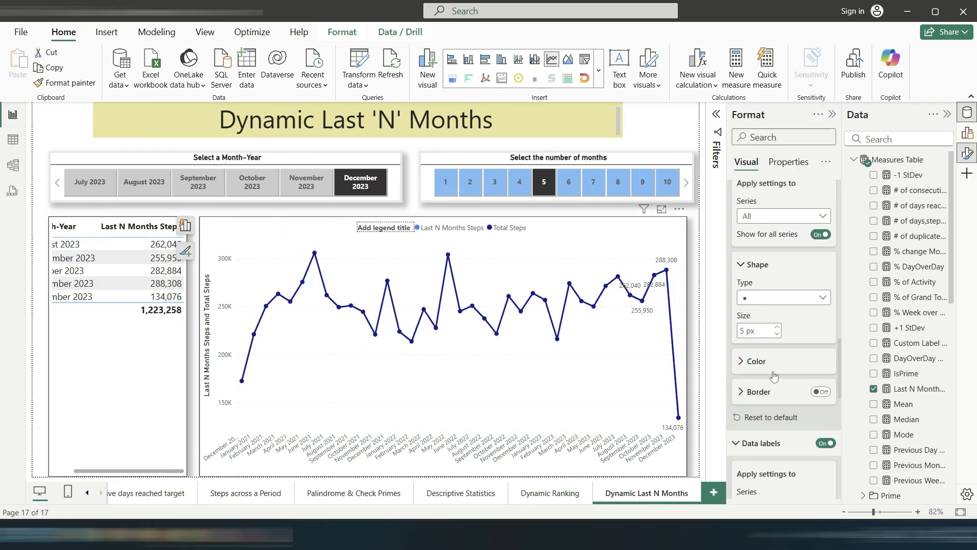
{"action": "left_click", "coordinate": [756, 333]}
{"action": "scroll", "coordinate": [763, 357], "scroll_direction": "down", "scroll_amount": 1}
{"action": "left_click", "coordinate": [763, 332]}
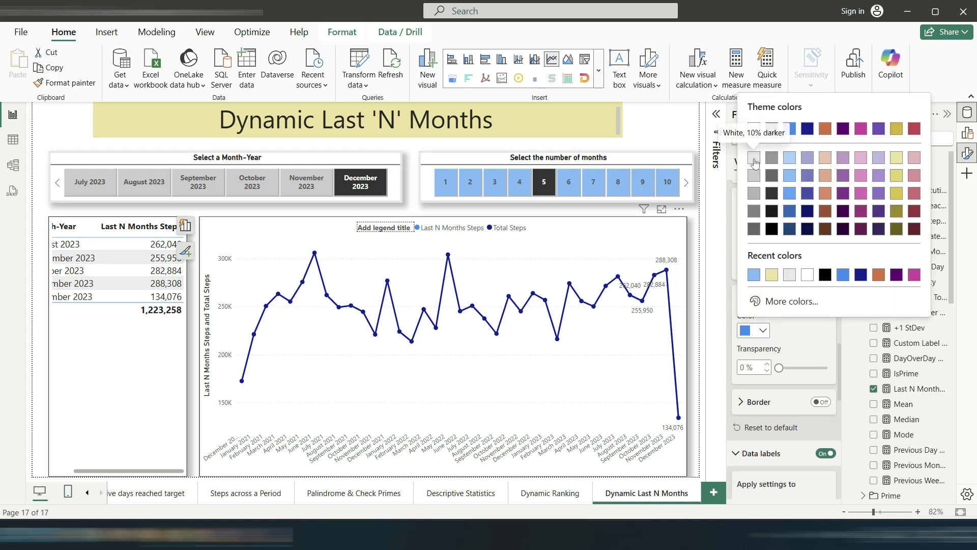
{"action": "left_click", "coordinate": [754, 129]}
{"action": "scroll", "coordinate": [763, 326], "scroll_direction": "up", "scroll_amount": 5}
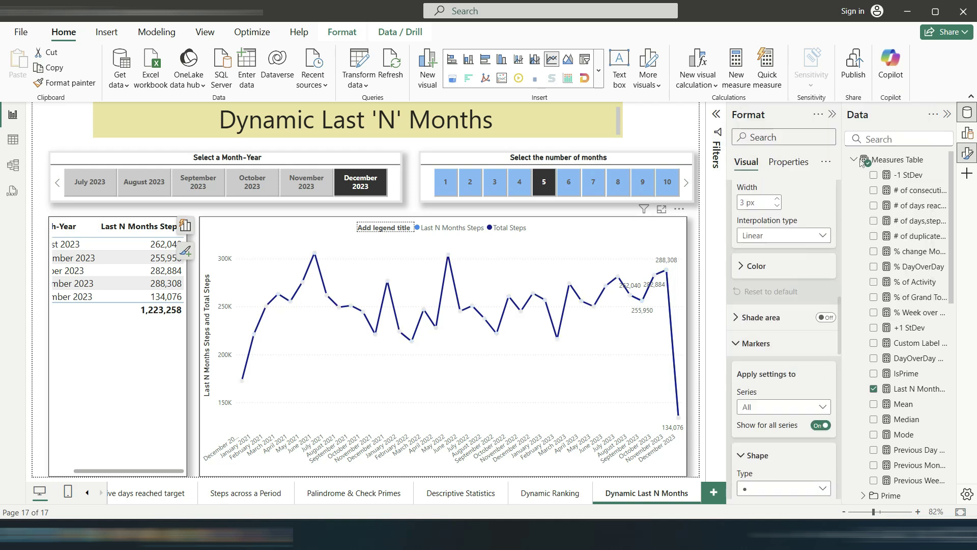
Step: Set the line color of the Total Steps series in the line chart to light gray
{"action": "left_click", "coordinate": [755, 305]}
{"action": "scroll", "coordinate": [783, 318], "scroll_direction": "up", "scroll_amount": 2}
{"action": "scroll", "coordinate": [784, 315], "scroll_direction": "up", "scroll_amount": 2}
{"action": "scroll", "coordinate": [783, 316], "scroll_direction": "down", "scroll_amount": 5}
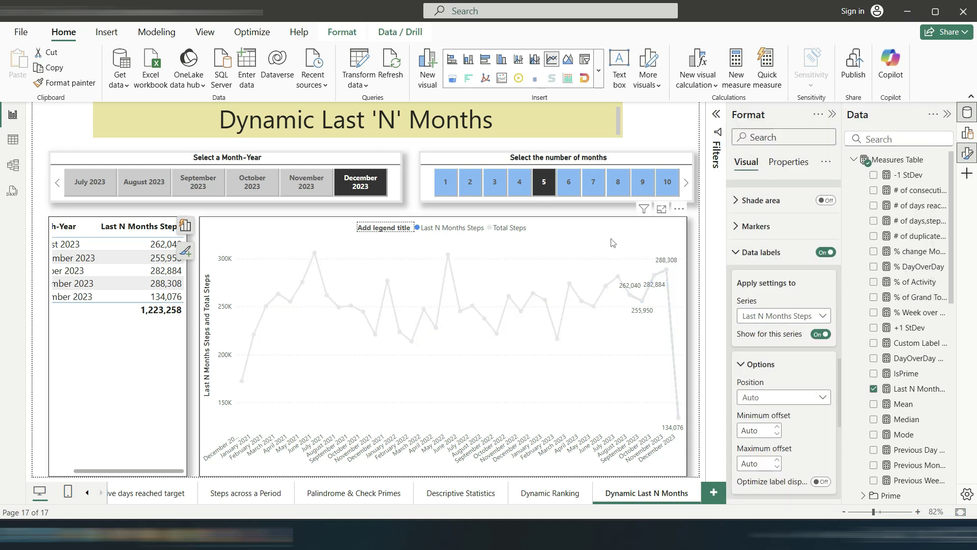
Step: Test the number of months slicer by selecting 4, 5 and 6 months in turn
{"action": "left_click", "coordinate": [517, 183]}
{"action": "left_click", "coordinate": [543, 184]}
{"action": "left_click", "coordinate": [568, 183]}
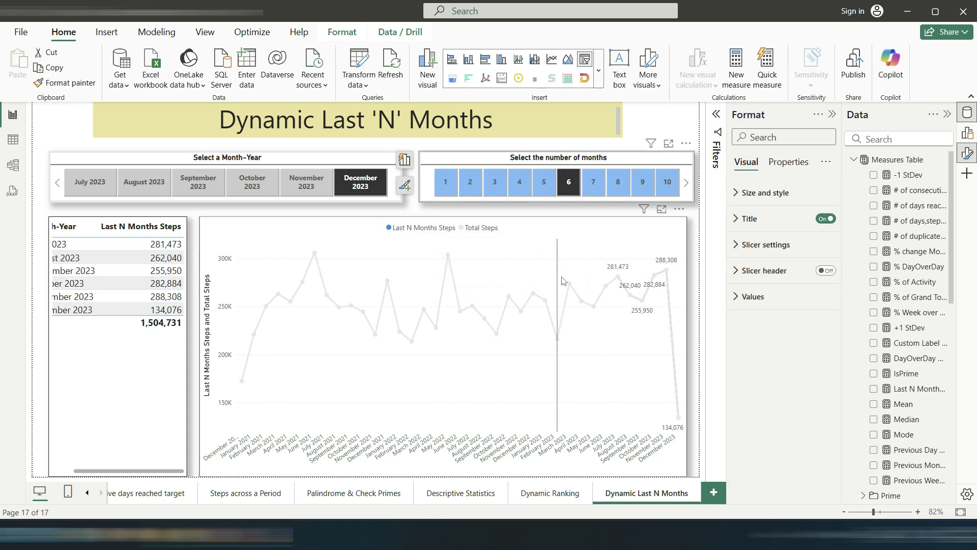
Step: Set the Last N Months Steps line width to 5 px in the chart's line settings
{"action": "left_click", "coordinate": [672, 346]}
{"action": "left_click", "coordinate": [737, 322]}
{"action": "scroll", "coordinate": [784, 331], "scroll_direction": "down", "scroll_amount": 10}
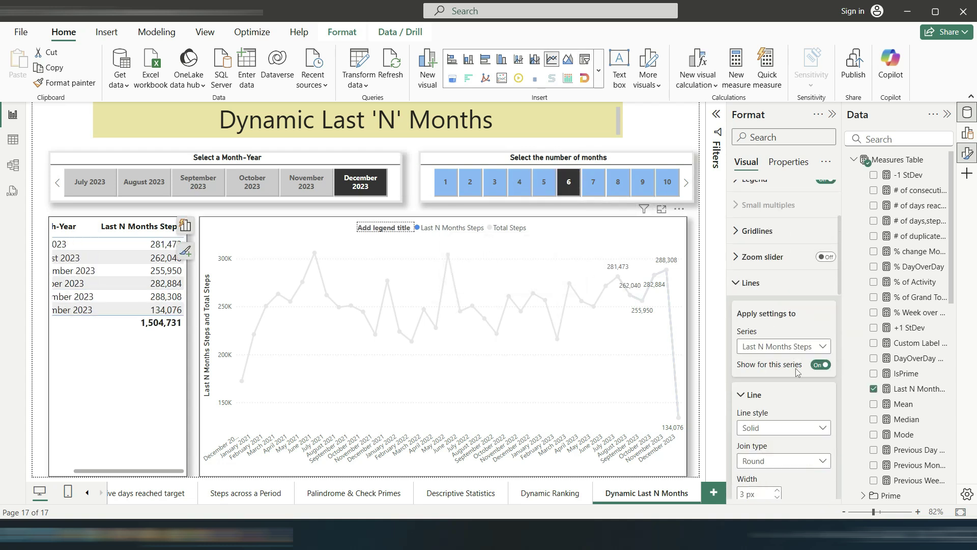
{"action": "left_click", "coordinate": [794, 358]}
{"action": "scroll", "coordinate": [778, 303], "scroll_direction": "up", "scroll_amount": 2}
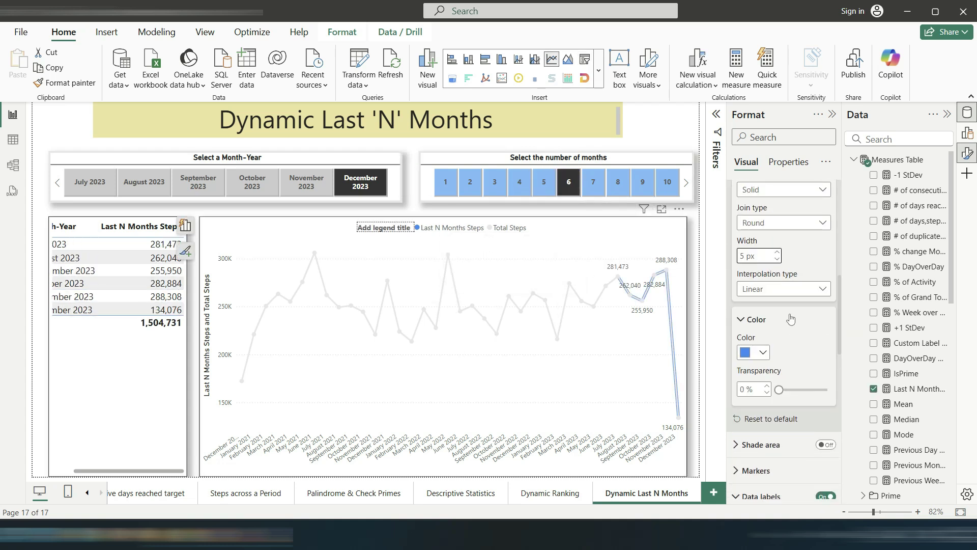
Step: Test the chart with 4, 3 and again 4 months in the number of months slicer
{"action": "left_click", "coordinate": [519, 182]}
{"action": "left_click", "coordinate": [495, 182]}
{"action": "mouse_move", "coordinate": [217, 534]}
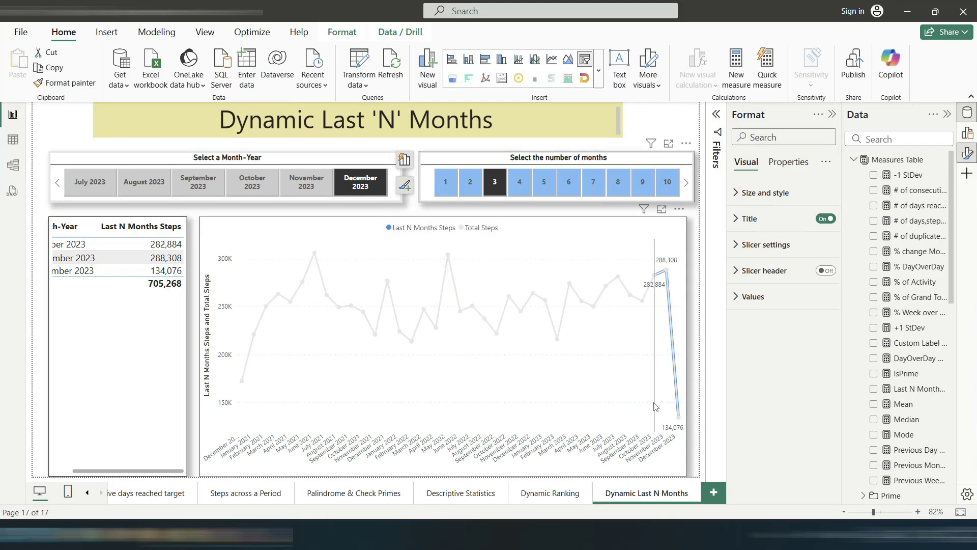
{"action": "left_click", "coordinate": [519, 182]}
Step: Step the Month-Year slicer back from November 2023 through October, September and August to July 2023
{"action": "left_click", "coordinate": [305, 181]}
{"action": "left_click", "coordinate": [252, 182]}
{"action": "left_click", "coordinate": [217, 189]}
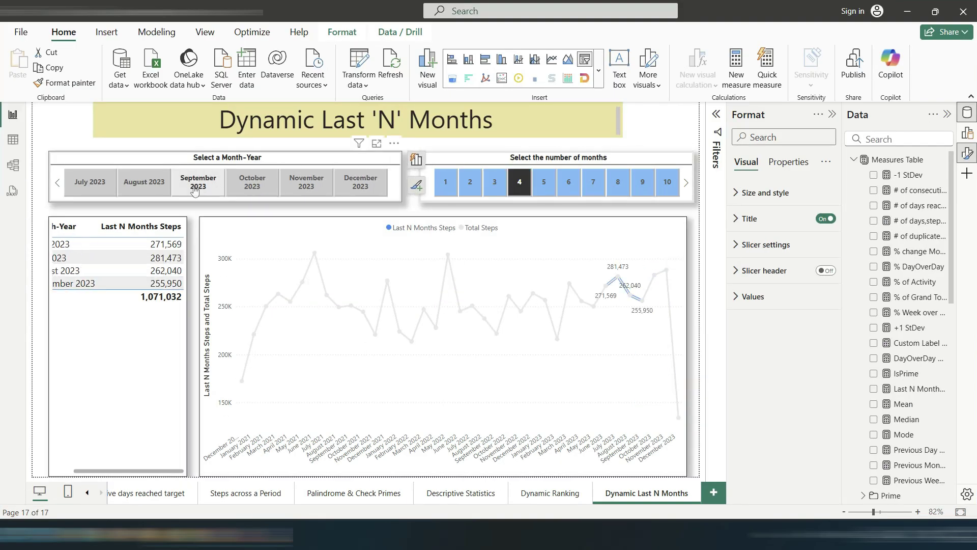
{"action": "left_click", "coordinate": [144, 183]}
{"action": "left_click", "coordinate": [89, 183]}
Step: Reduce the Total Steps line width and set the Last N Months Steps line width to 6 px
{"action": "left_click", "coordinate": [611, 346]}
{"action": "left_click", "coordinate": [778, 366]}
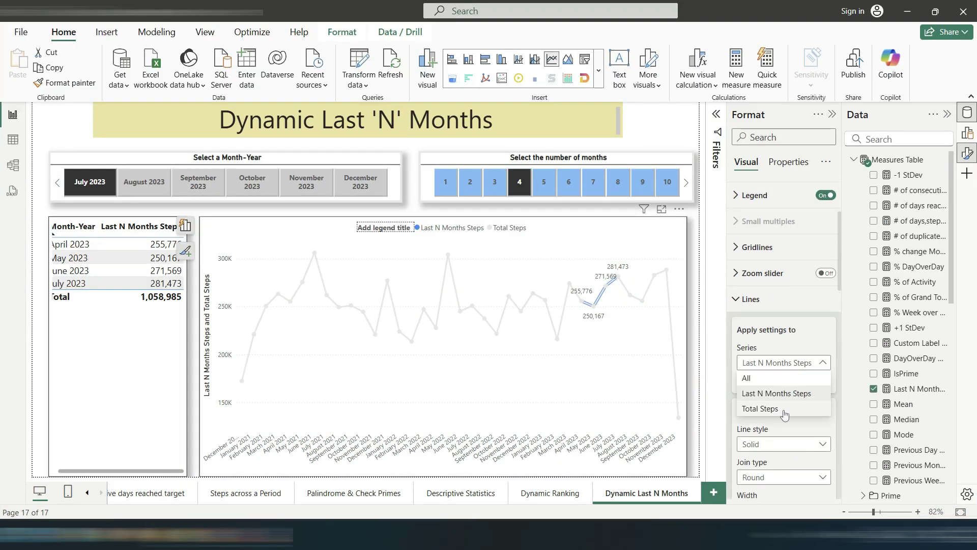
{"action": "left_click", "coordinate": [761, 405]}
{"action": "scroll", "coordinate": [780, 391], "scroll_direction": "down", "scroll_amount": 3}
{"action": "left_click", "coordinate": [778, 385]}
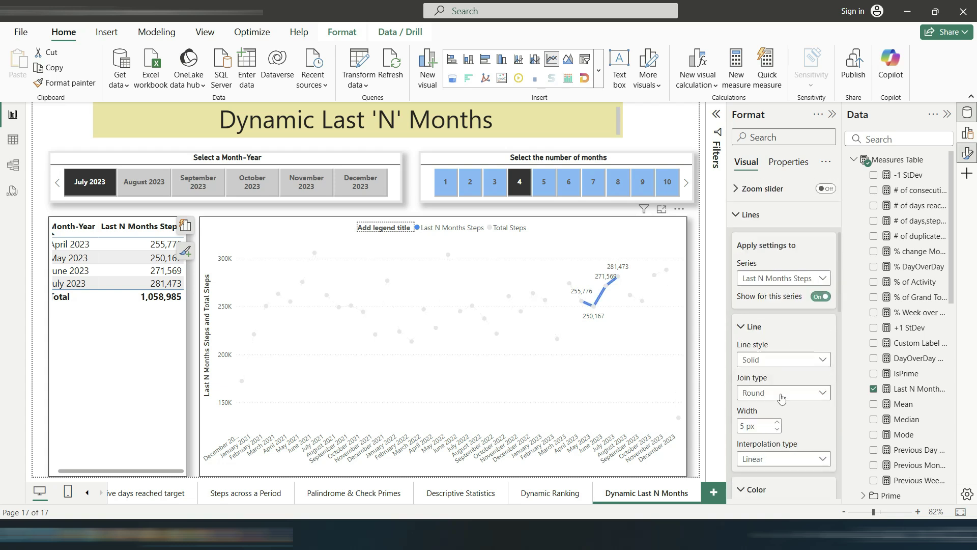
{"action": "scroll", "coordinate": [775, 256], "scroll_direction": "up", "scroll_amount": 3}
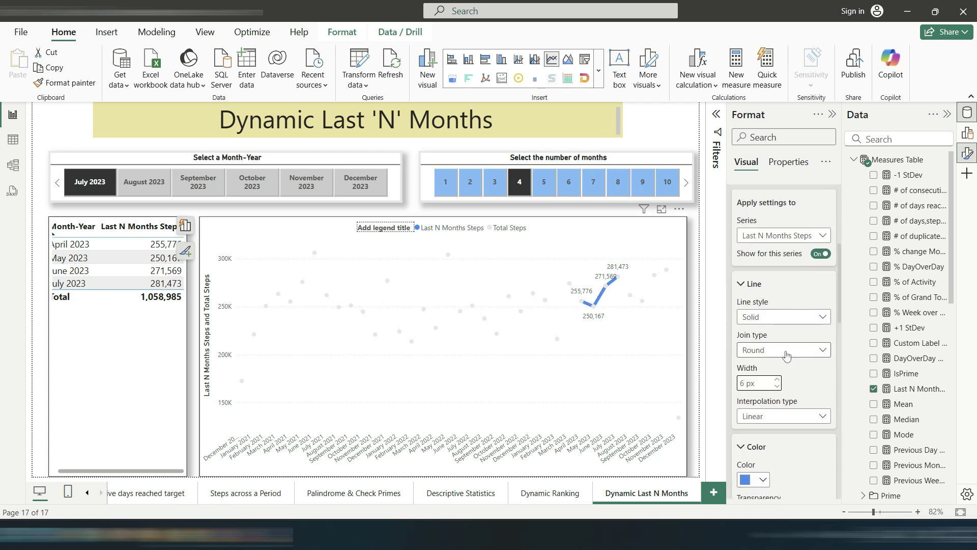
Step: Select the Total Steps series in the chart's line settings and set its width to 1 px
{"action": "left_click", "coordinate": [783, 235]}
{"action": "left_click", "coordinate": [761, 281]}
{"action": "left_click", "coordinate": [777, 379]}
Step: Clear the July 2023 selection and try 5, 7, 3 and 1 in the number of months slicer
{"action": "left_click", "coordinate": [57, 182]}
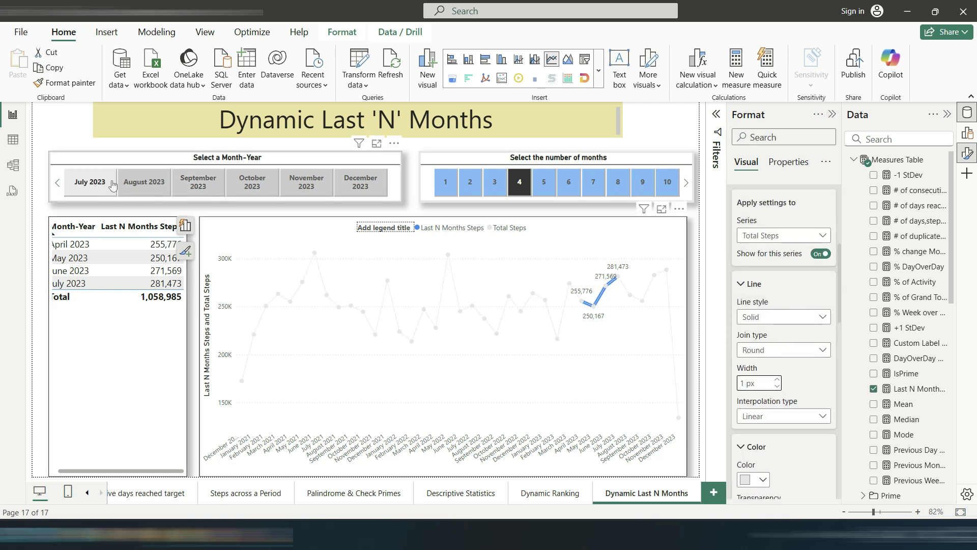
{"action": "left_click", "coordinate": [90, 182]}
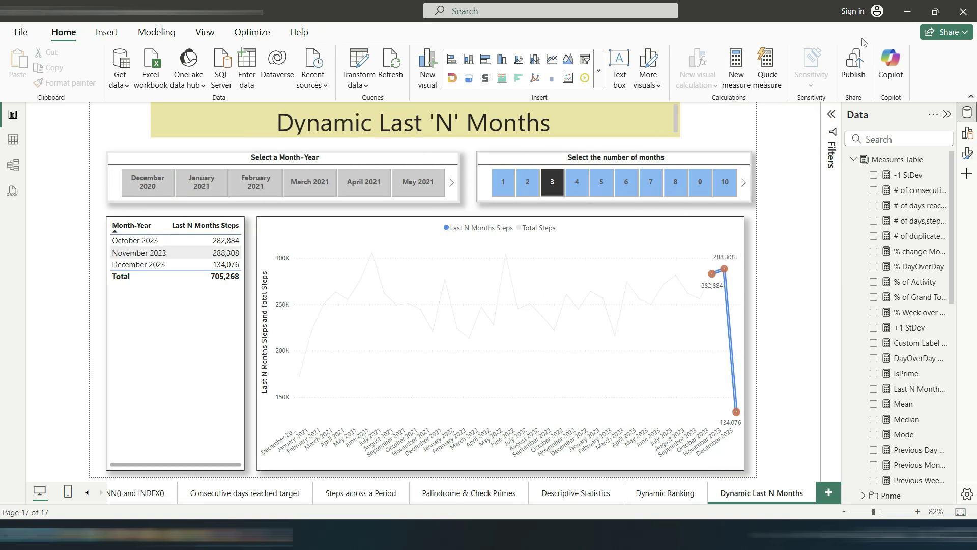
{"action": "left_click", "coordinate": [601, 182]}
{"action": "left_click", "coordinate": [650, 182]}
{"action": "left_click", "coordinate": [552, 182]}
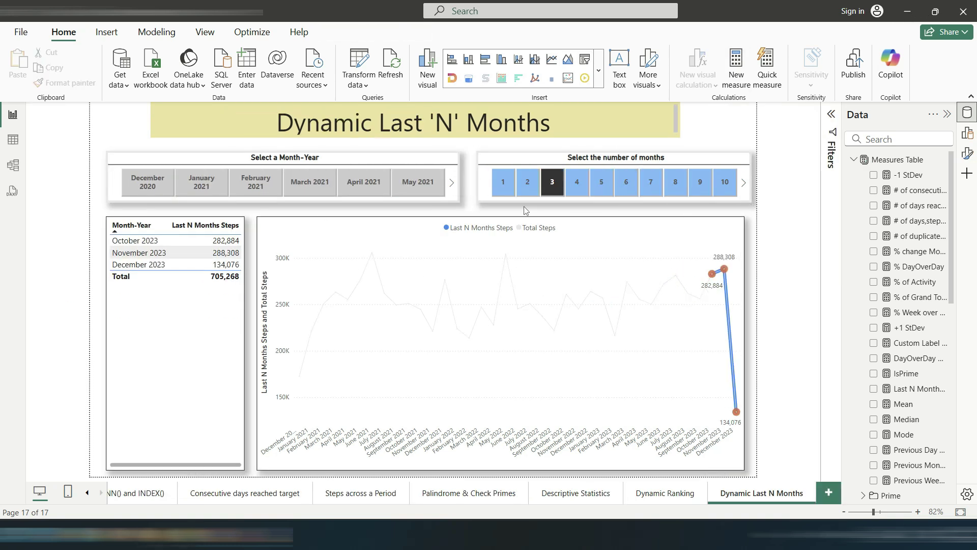
{"action": "left_click", "coordinate": [503, 182]}
Step: Convert the Month-Year slicer into a Play Axis visual
{"action": "left_click", "coordinate": [448, 159]}
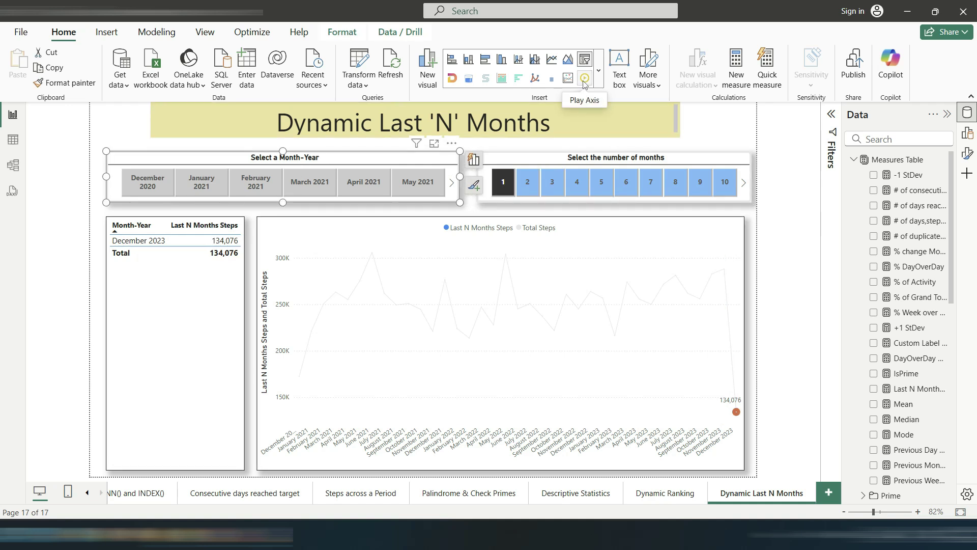
{"action": "left_click", "coordinate": [648, 66]}
{"action": "left_click", "coordinate": [584, 78]}
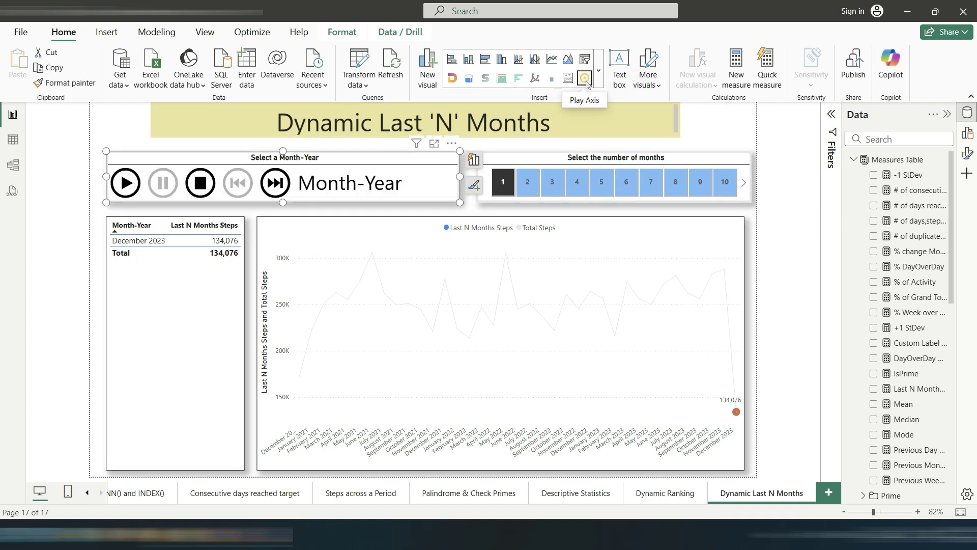
Step: Run and stop the Month-Year animation, then replay it for 3 months and pause at December 2021
{"action": "left_click", "coordinate": [125, 182]}
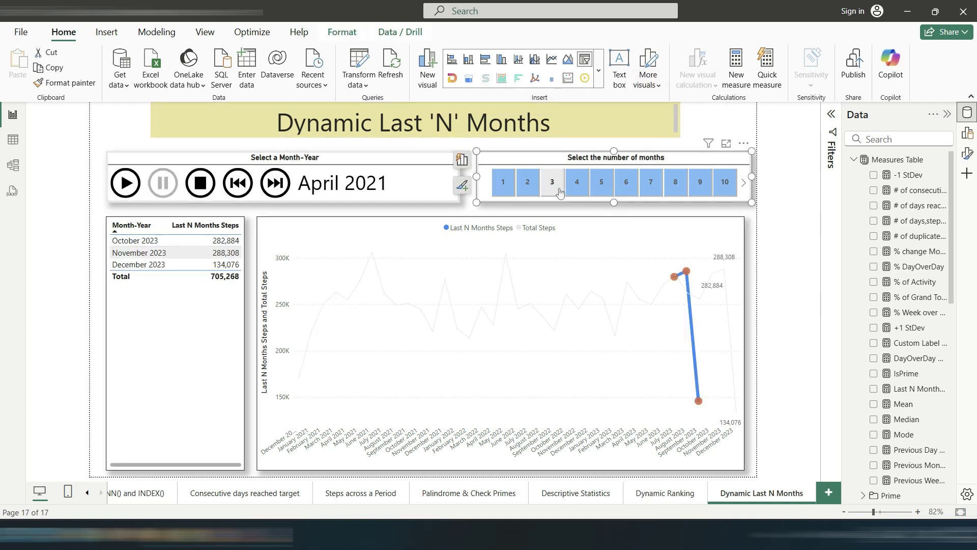
{"action": "left_click", "coordinate": [200, 183]}
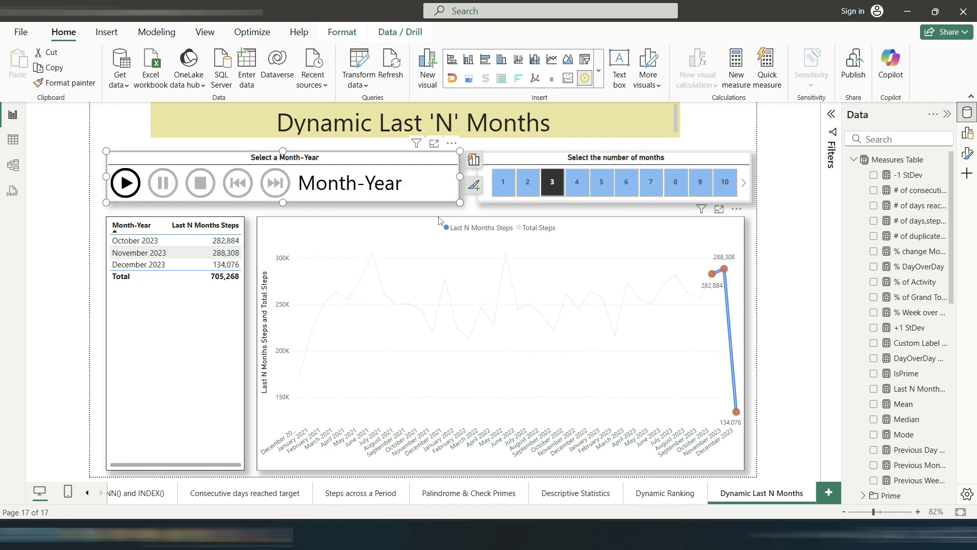
{"action": "left_click", "coordinate": [125, 182]}
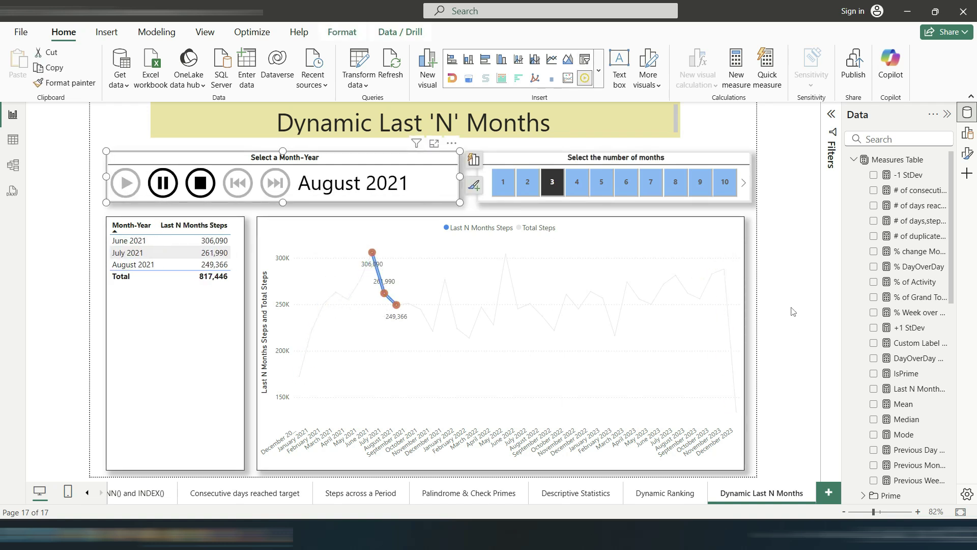
{"action": "left_click", "coordinate": [167, 189]}
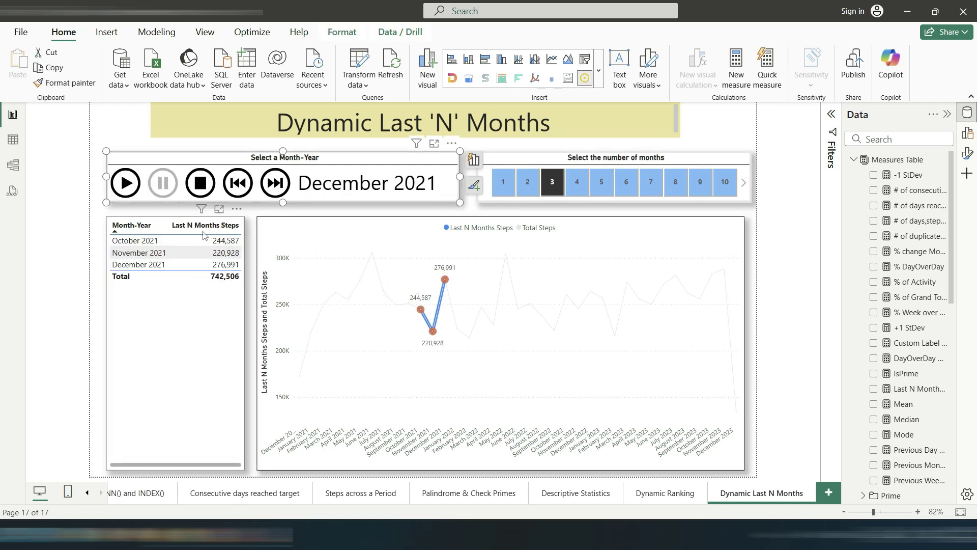
Step: Set the number of months to 6 and resume the Month-Year animation
{"action": "left_click", "coordinate": [621, 185]}
{"action": "left_click", "coordinate": [126, 183]}
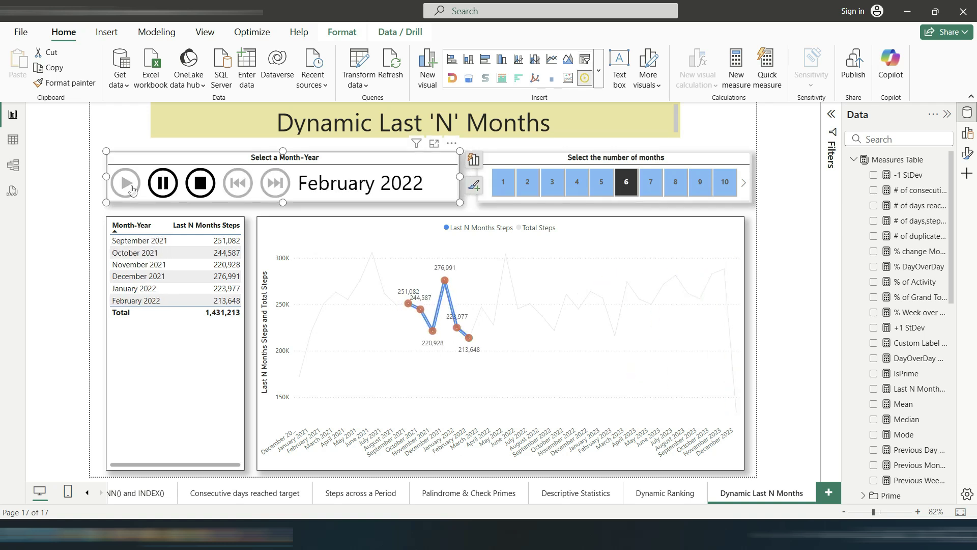
{"action": "left_click", "coordinate": [176, 209]}
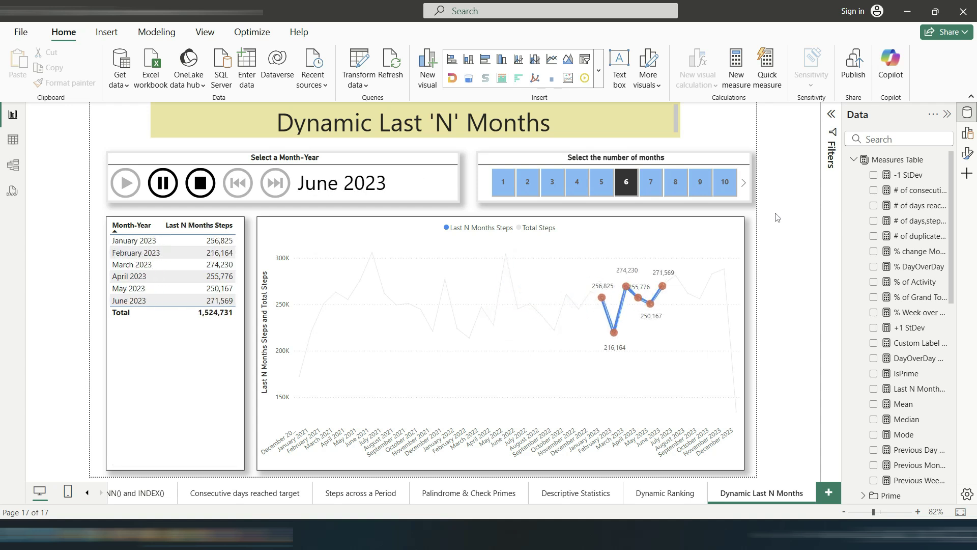
Step: Make the Play Axis visual narrower to free space beside it, and run and stop its animation
{"action": "left_click", "coordinate": [456, 202]}
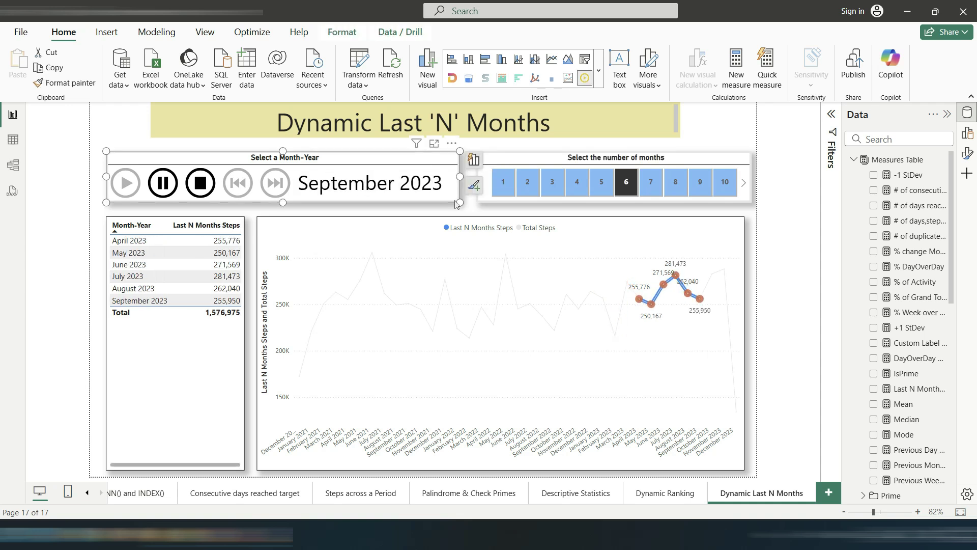
{"action": "left_click_drag", "start_coordinate": [457, 202], "coordinate": [284, 220]}
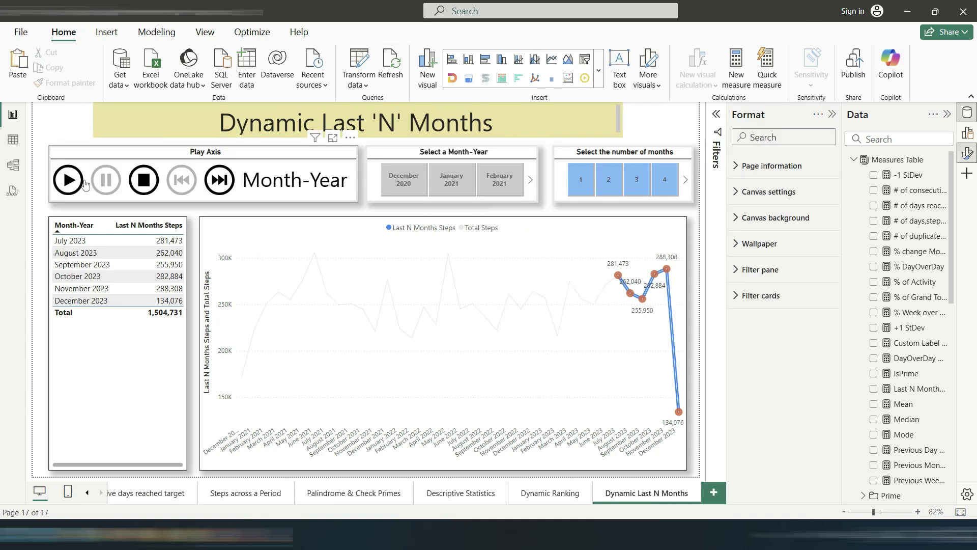
{"action": "left_click", "coordinate": [69, 181]}
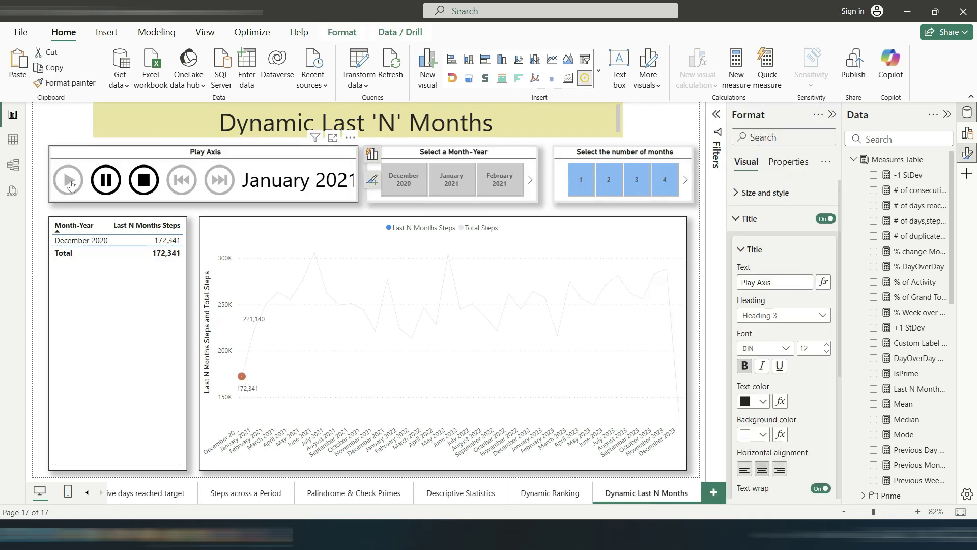
{"action": "left_click", "coordinate": [145, 186]}
Step: Select December 2021 in the Month-Year slicer
{"action": "scroll", "coordinate": [482, 187], "scroll_direction": "down", "scroll_amount": 5}
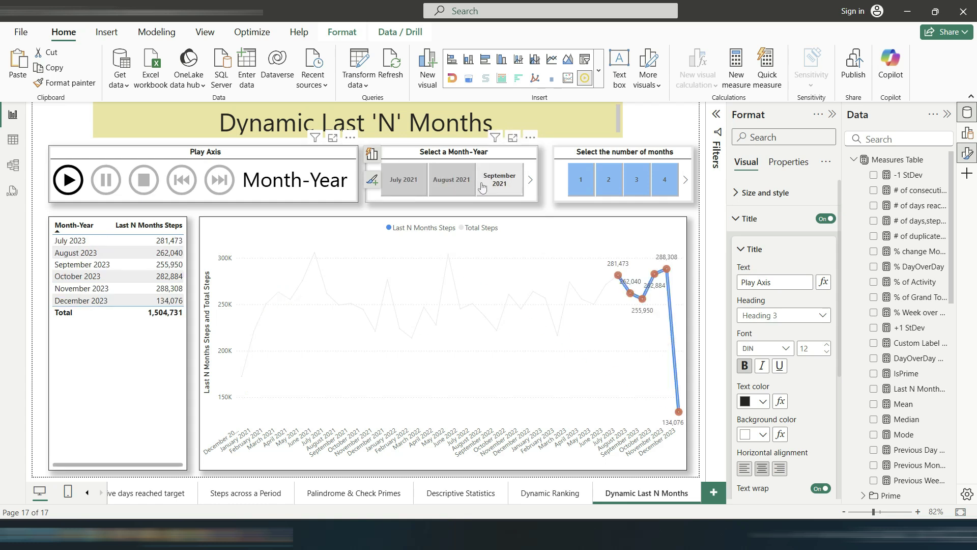
{"action": "left_click", "coordinate": [498, 182]}
{"action": "scroll", "coordinate": [636, 181], "scroll_direction": "down", "scroll_amount": 3}
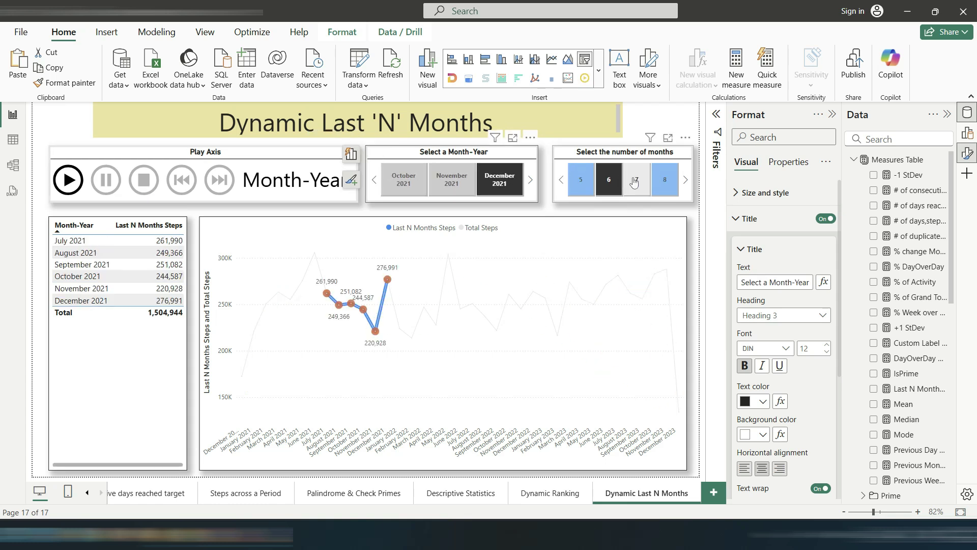
Step: Select 10 in the number of months slicer and clear the December 2021 selection in the Month-Year slicer
{"action": "left_click", "coordinate": [645, 182]}
{"action": "left_click", "coordinate": [645, 183]}
{"action": "scroll", "coordinate": [636, 180], "scroll_direction": "down", "scroll_amount": 3}
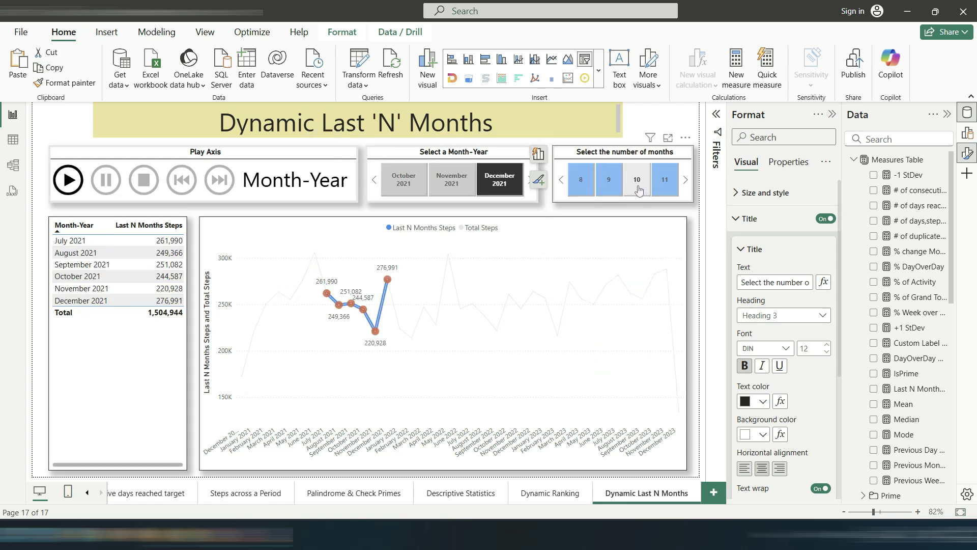
{"action": "left_click", "coordinate": [636, 181]}
{"action": "left_click", "coordinate": [554, 204]}
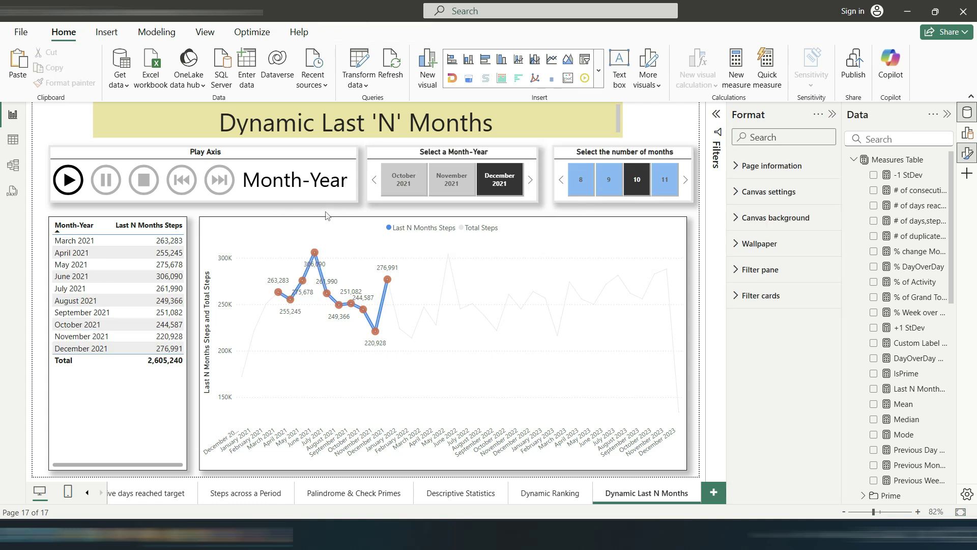
{"action": "left_click", "coordinate": [509, 190]}
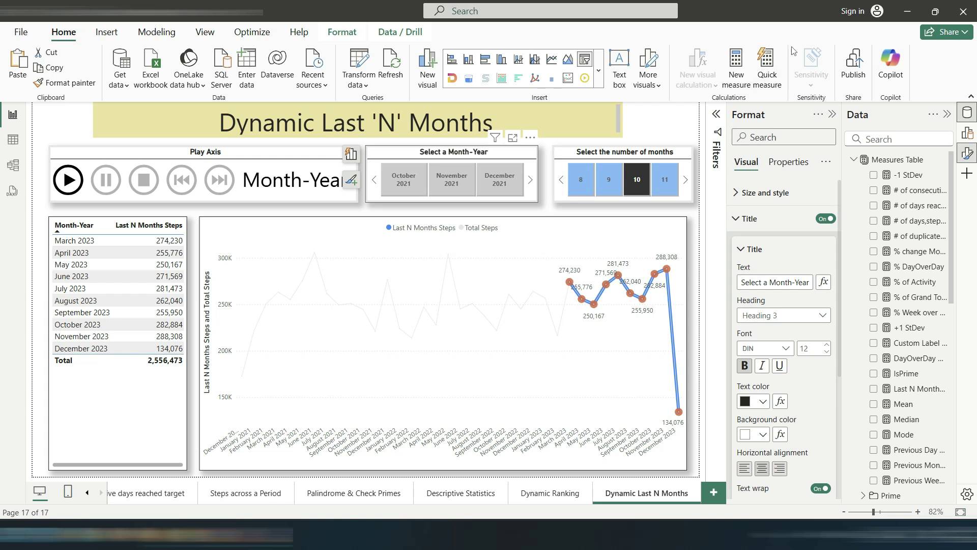
{"action": "left_click", "coordinate": [833, 115]}
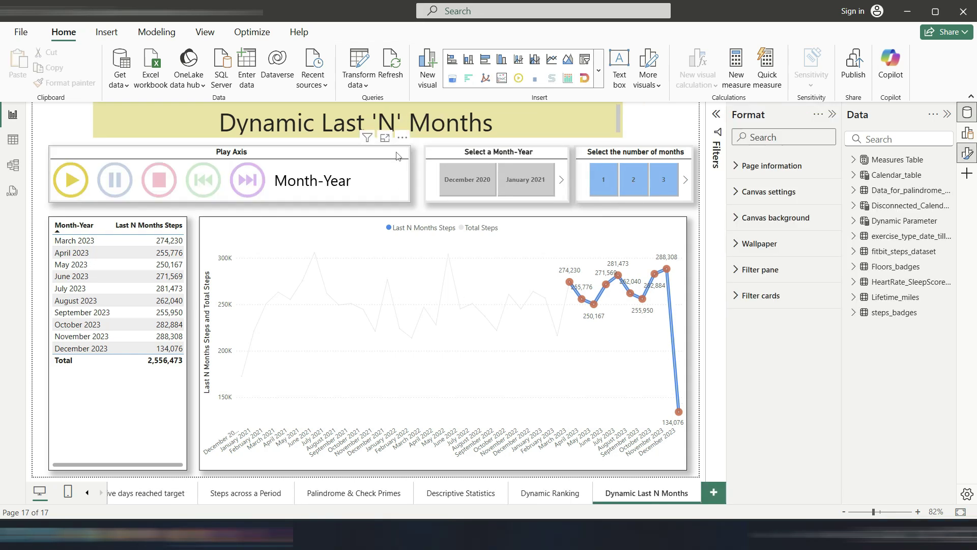
Step: Examine the Play Axis color settings, switching Show all off and back on to compare the button colors
{"action": "left_click", "coordinate": [356, 178]}
{"action": "scroll", "coordinate": [795, 300], "scroll_direction": "down", "scroll_amount": 1}
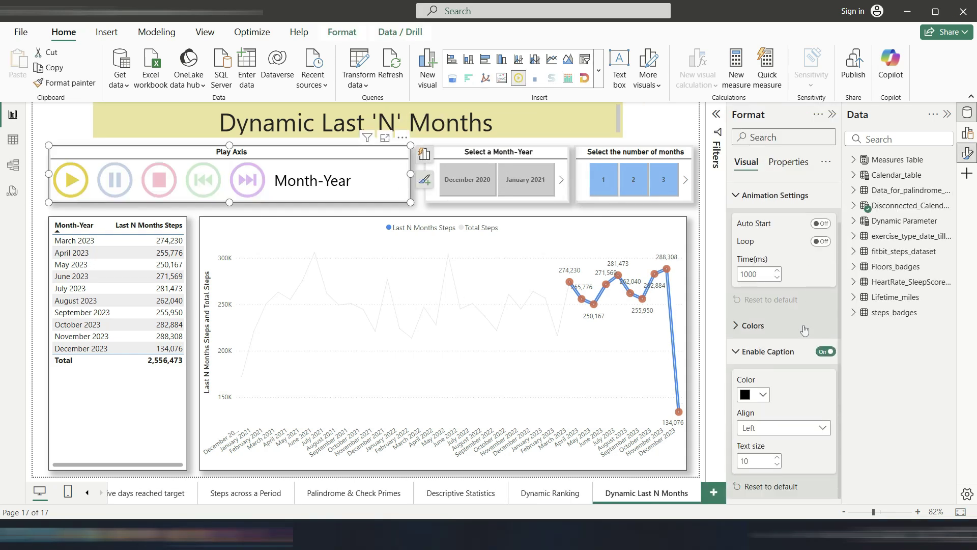
{"action": "left_click", "coordinate": [799, 326]}
{"action": "left_click", "coordinate": [819, 355]}
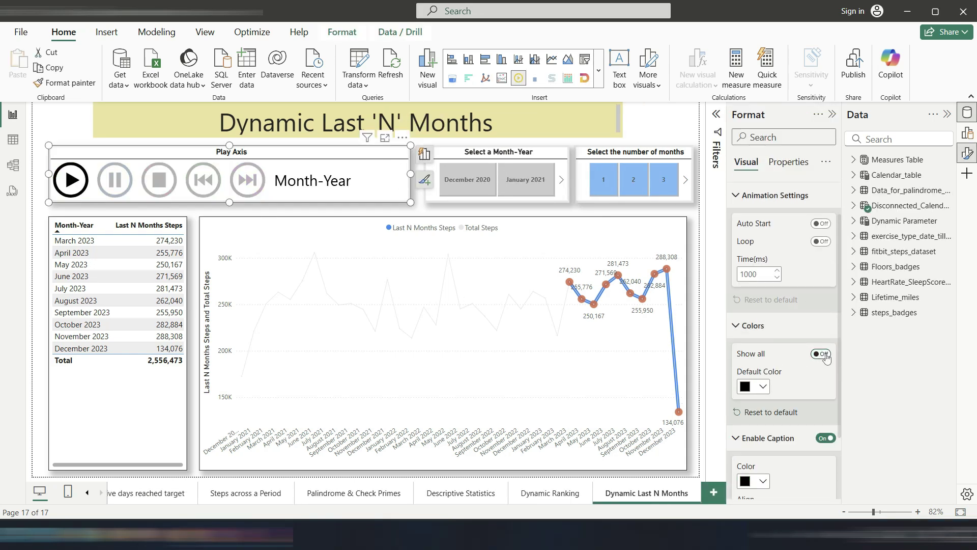
{"action": "left_click", "coordinate": [820, 355]}
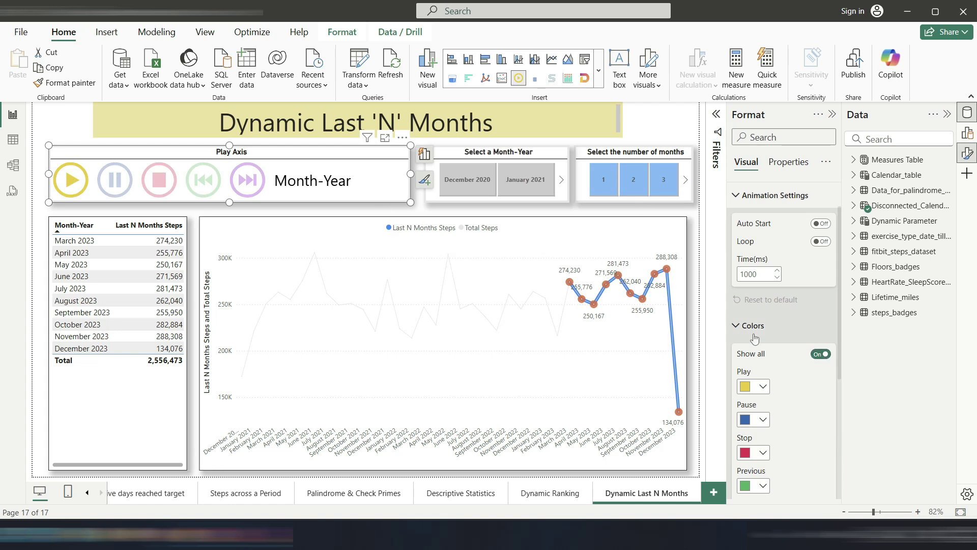
{"action": "scroll", "coordinate": [784, 331], "scroll_direction": "down", "scroll_amount": 4}
{"action": "scroll", "coordinate": [803, 357], "scroll_direction": "up", "scroll_amount": 2}
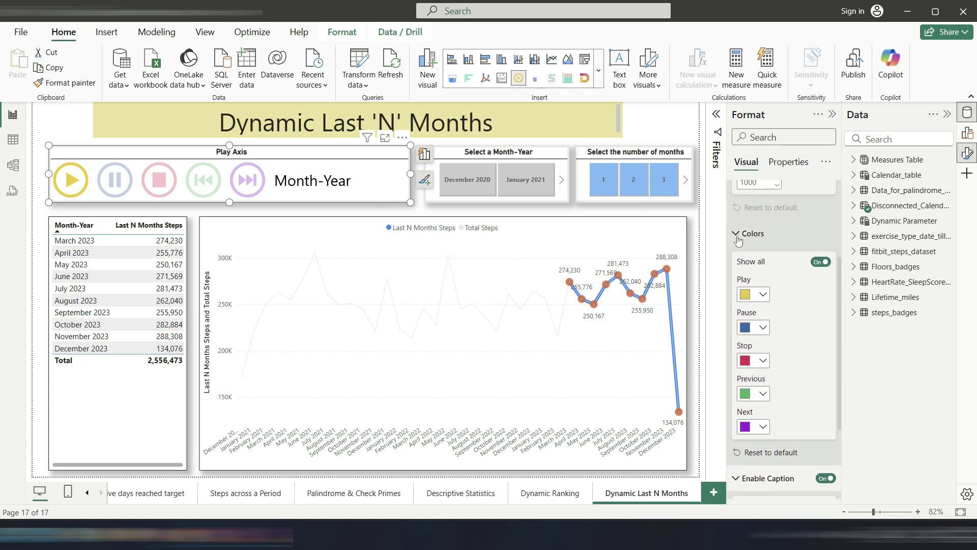
{"action": "left_click", "coordinate": [758, 233]}
Step: Start the Play Axis animation with the colored buttons
{"action": "left_click", "coordinate": [325, 213]}
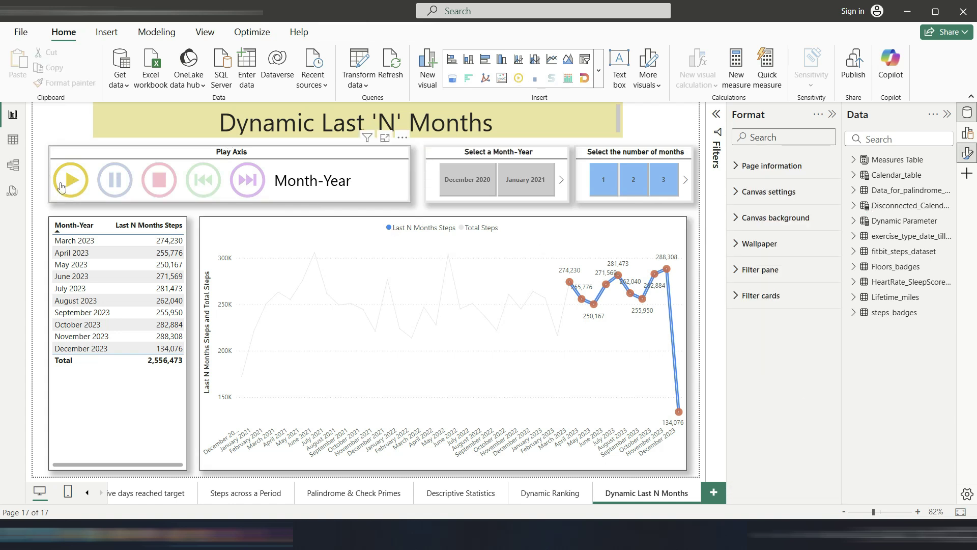
{"action": "left_click", "coordinate": [69, 182]}
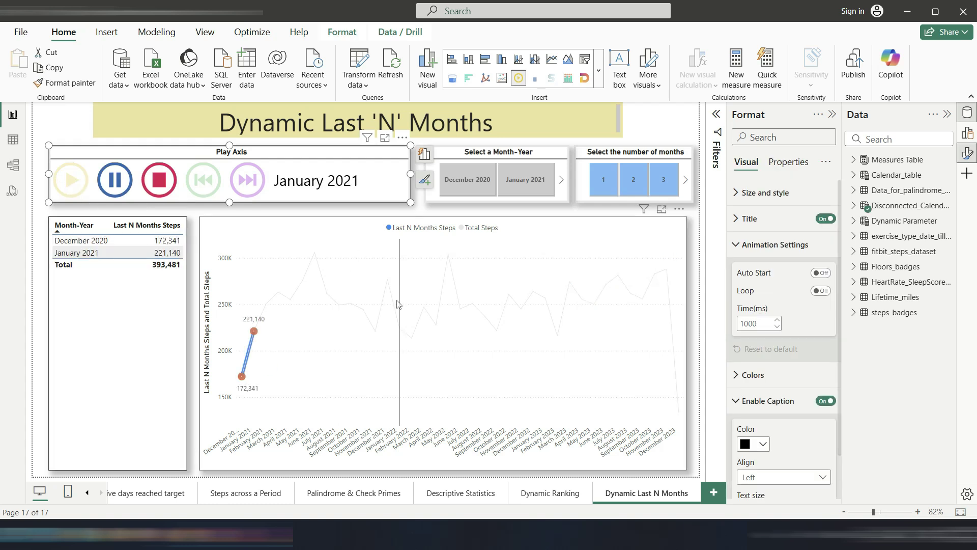
Step: Stop the Play Axis animation and play it again from the start to watch the chart
{"action": "left_click", "coordinate": [156, 185]}
{"action": "left_click", "coordinate": [403, 138]}
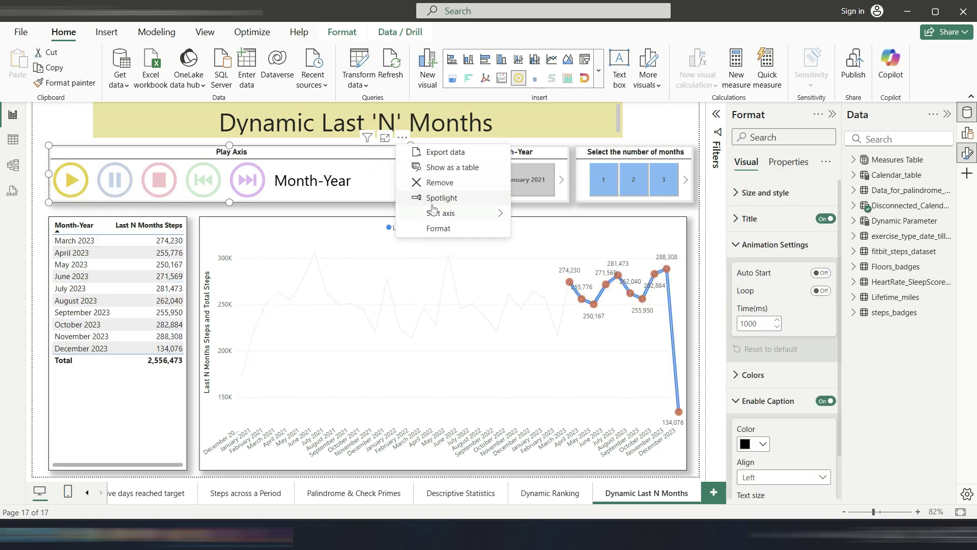
{"action": "mouse_move", "coordinate": [433, 212]}
{"action": "left_click", "coordinate": [525, 230]}
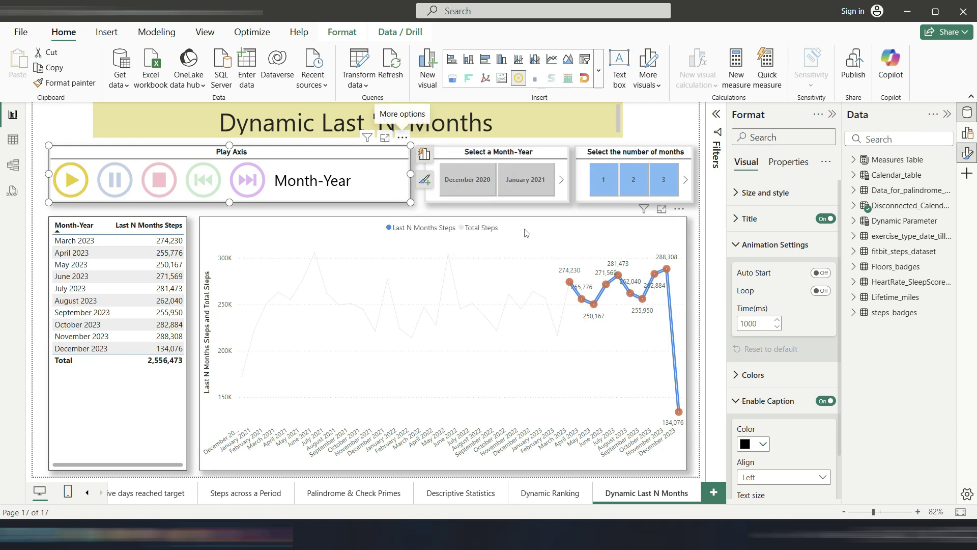
{"action": "left_click", "coordinate": [390, 218]}
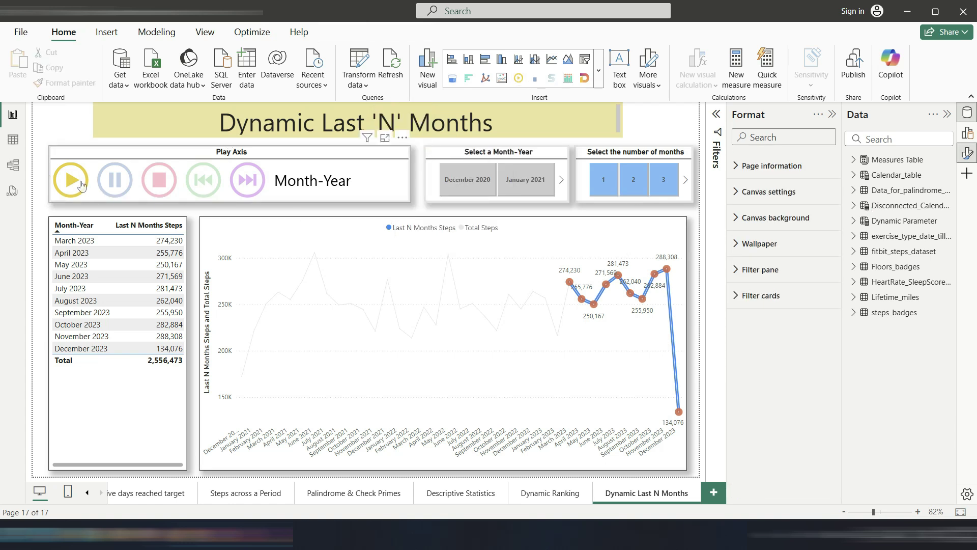
{"action": "left_click", "coordinate": [70, 182]}
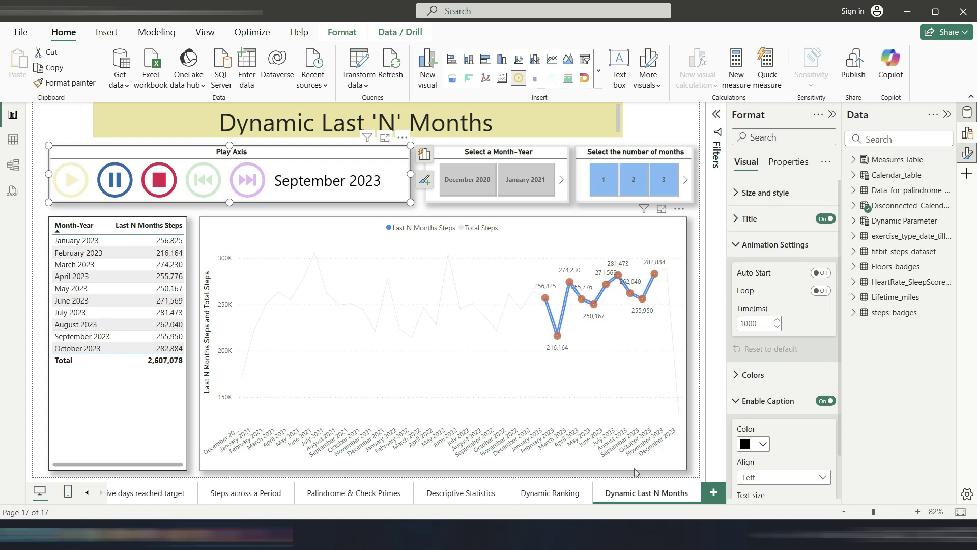
Step: Select 3 in the number of months slicer and run the Play Axis animation for that period length
{"action": "left_click", "coordinate": [664, 192]}
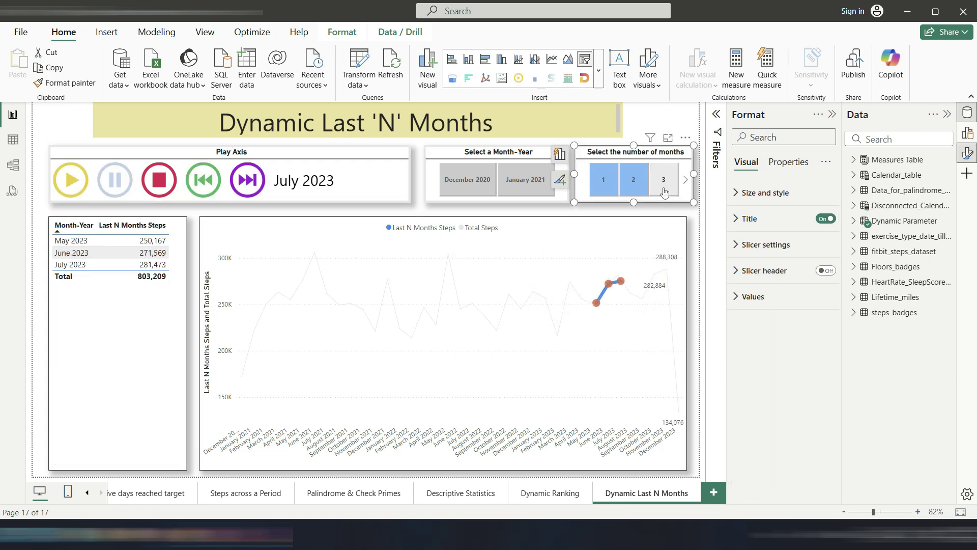
{"action": "left_click", "coordinate": [664, 191]}
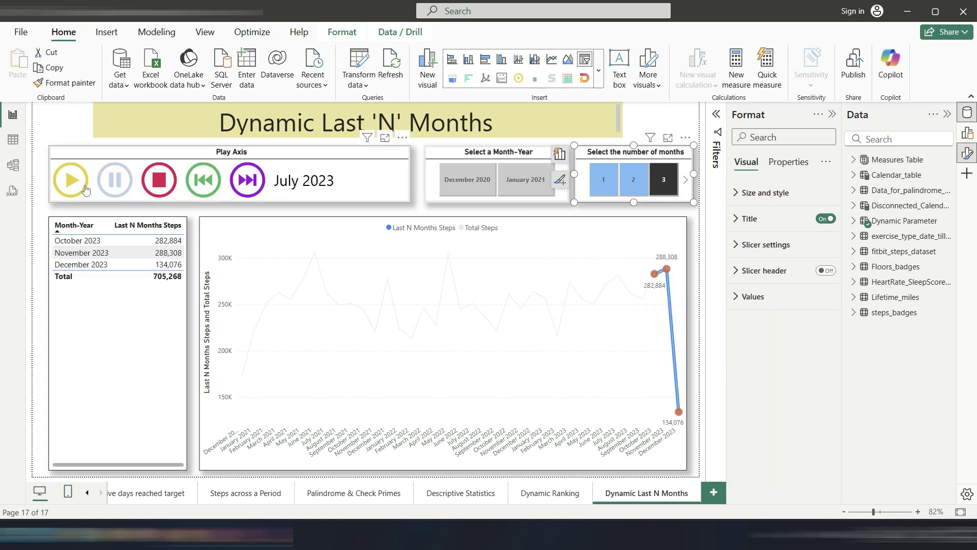
{"action": "left_click", "coordinate": [79, 187]}
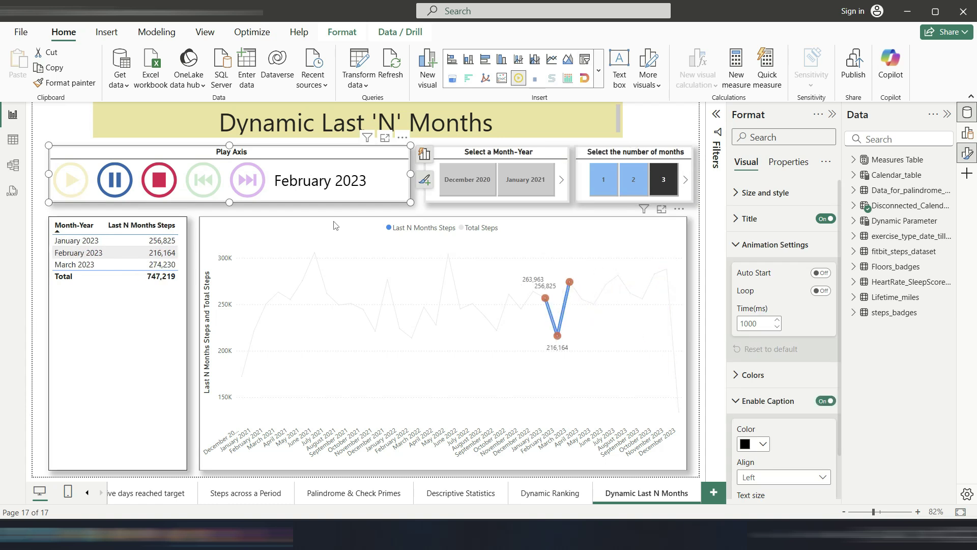
{"action": "left_click", "coordinate": [425, 214]}
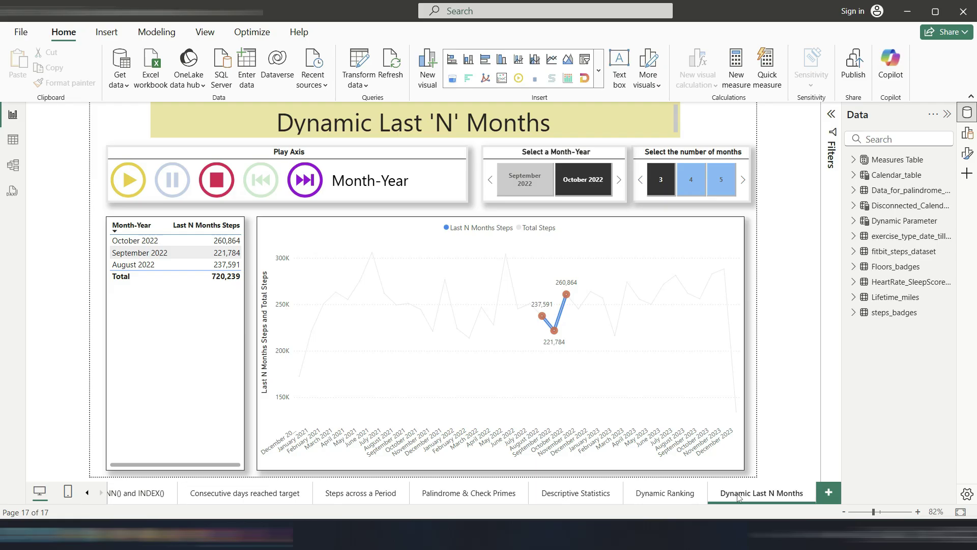
Step: Duplicate the Dynamic Last N Months page and change the copy's title to "Dynamic Last 'N' Months and Future 'N' Months"
{"action": "right_click", "coordinate": [739, 497]}
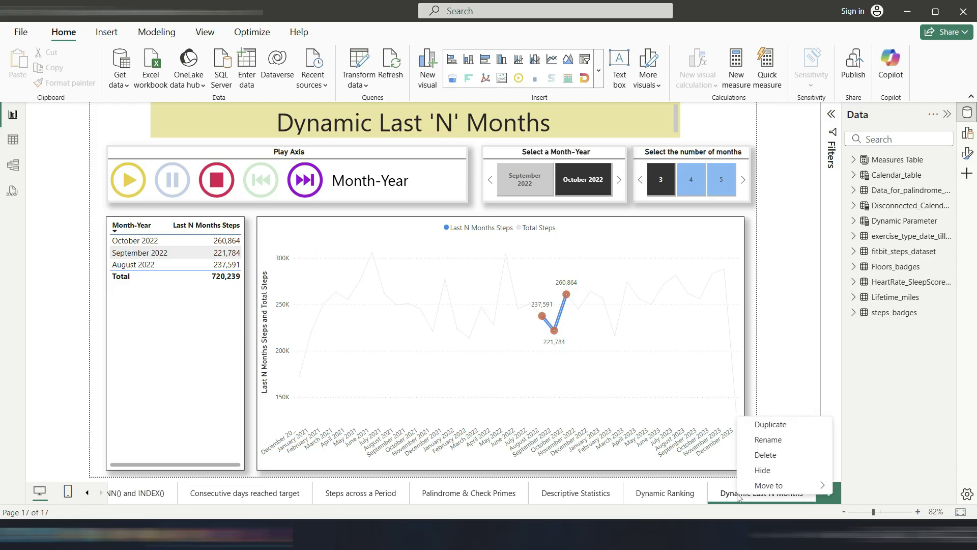
{"action": "left_click", "coordinate": [771, 426]}
{"action": "left_click", "coordinate": [583, 117]}
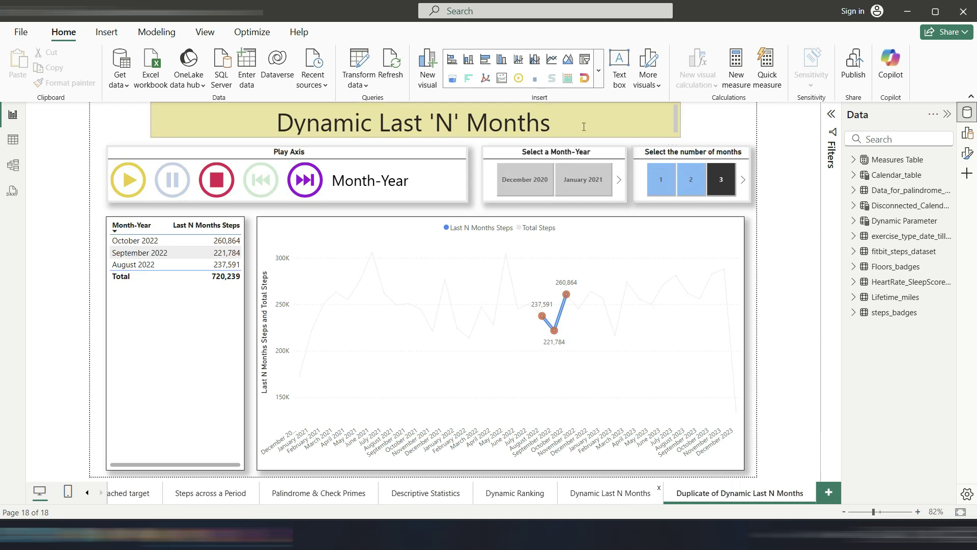
{"action": "left_click", "coordinate": [584, 118]}
{"action": "type", "text": "and Fut"}
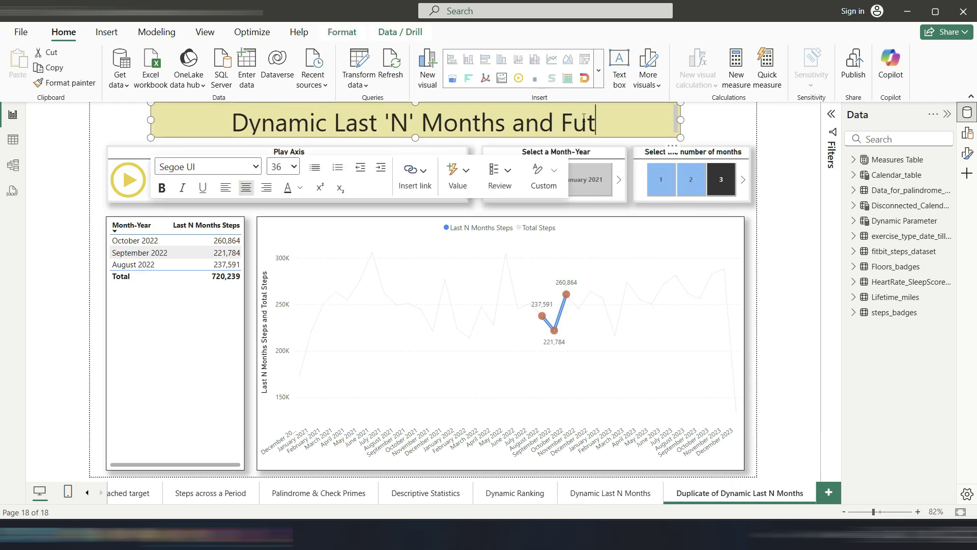
{"action": "type", "text": "ure 'N' Months"}
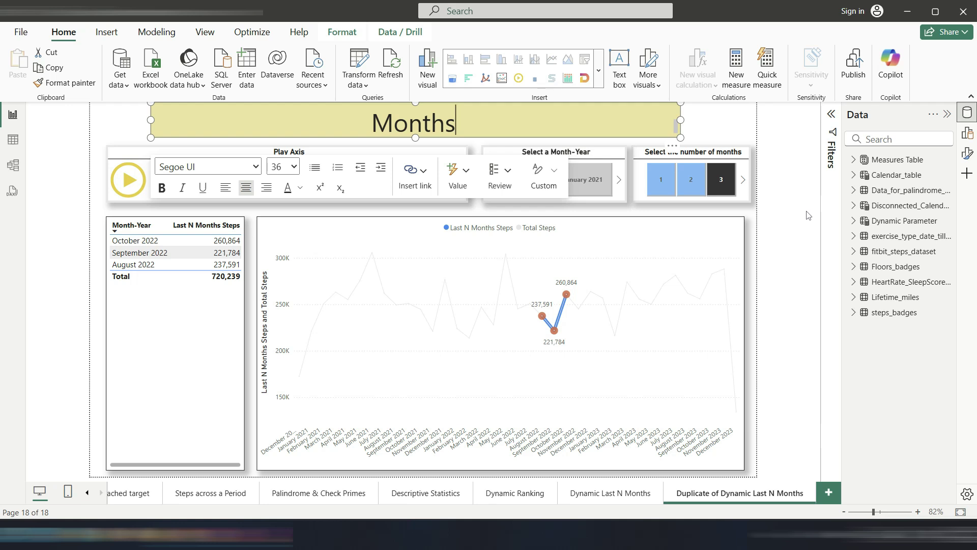
{"action": "key", "text": "BackSpace"}
{"action": "key", "text": "BackSpace"}
{"action": "key", "text": "BackSpace"}
{"action": "type", "text": "ths"}
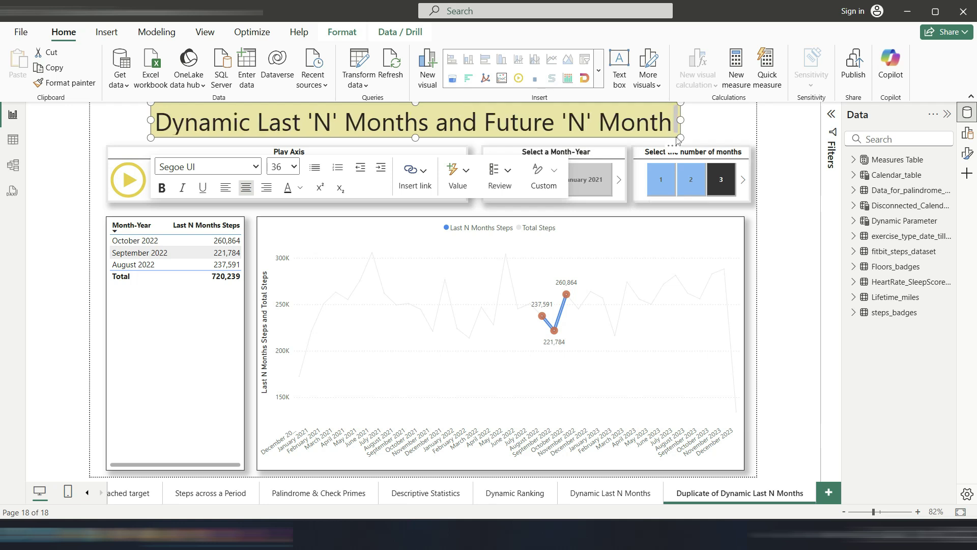
{"action": "key", "text": "Escape"}
{"action": "left_click", "coordinate": [662, 129]}
{"action": "left_click", "coordinate": [767, 124]}
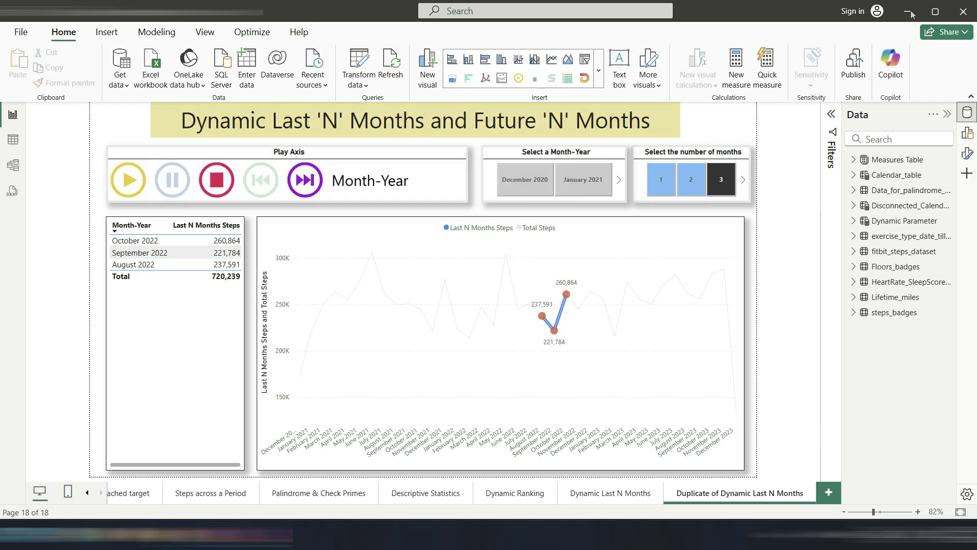
Step: Convert the duplicated page's line chart to a clustered column chart and remove Total Steps from its Y-axis
{"action": "left_click", "coordinate": [611, 241]}
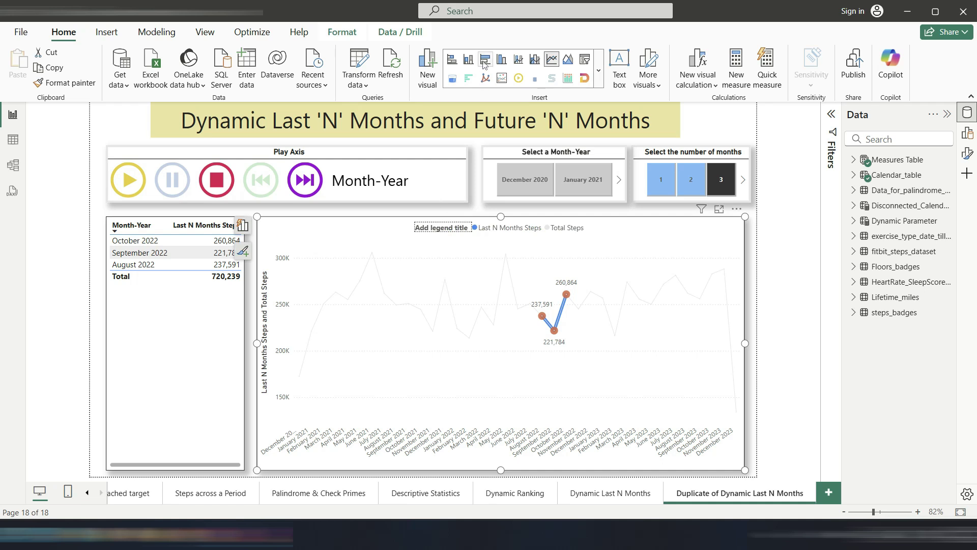
{"action": "left_click", "coordinate": [501, 60]}
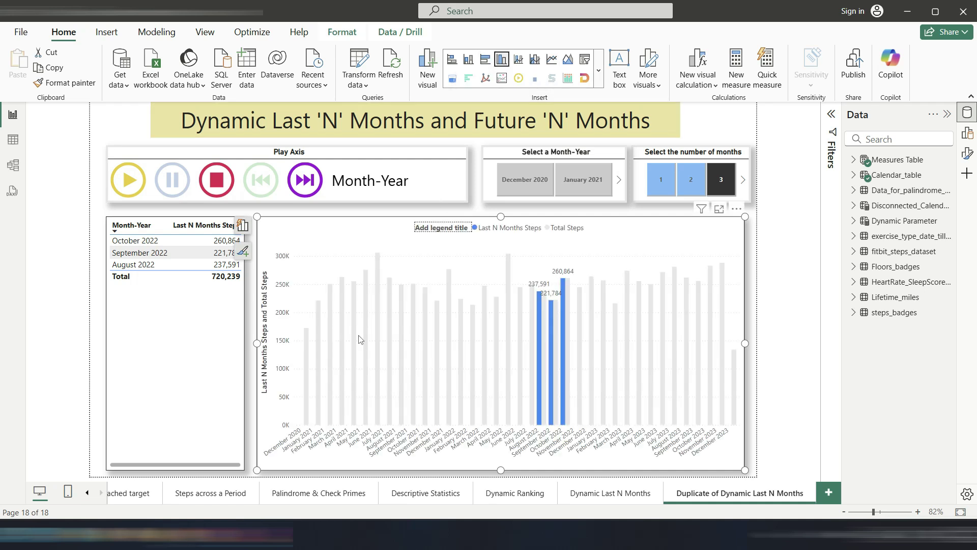
{"action": "left_click", "coordinate": [243, 225]}
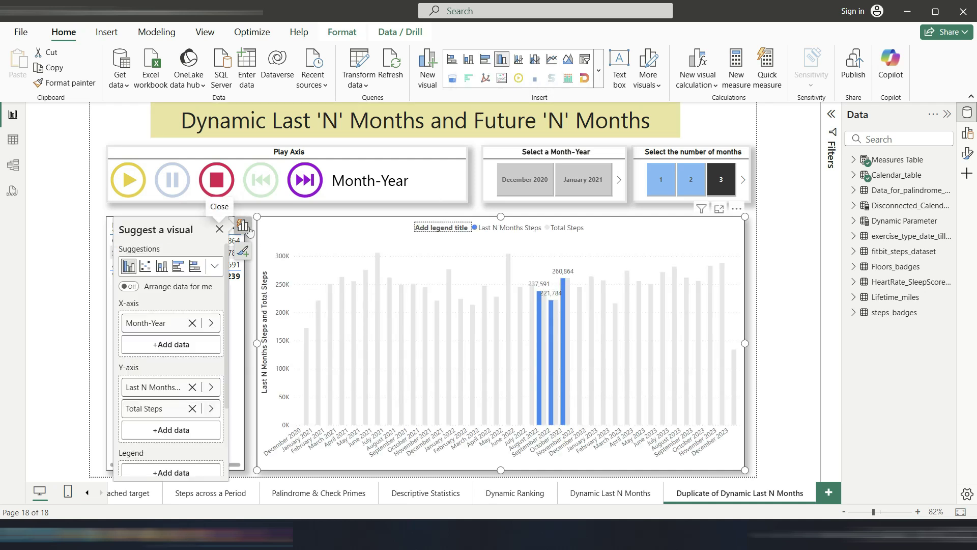
{"action": "left_click", "coordinate": [192, 408]}
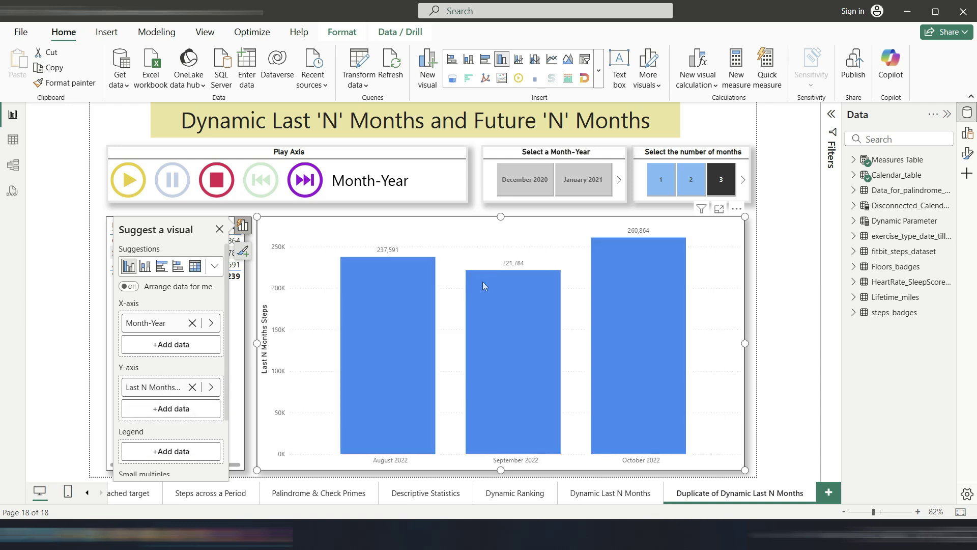
Step: Remove the Play Axis visual and move and widen the Month-Year slicer into one row filling the freed space
{"action": "right_click", "coordinate": [456, 147]}
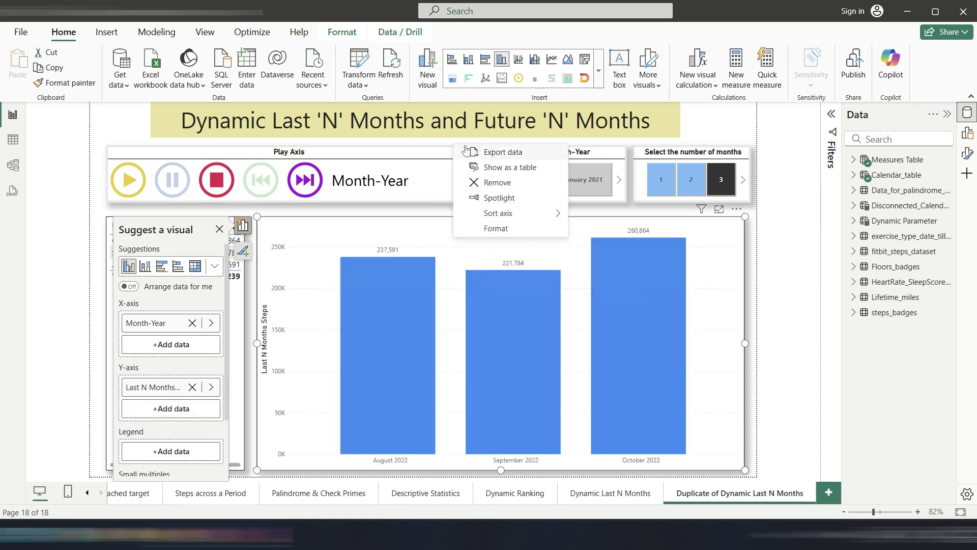
{"action": "left_click", "coordinate": [493, 183]}
{"action": "left_click_drag", "start_coordinate": [571, 187], "coordinate": [243, 188]}
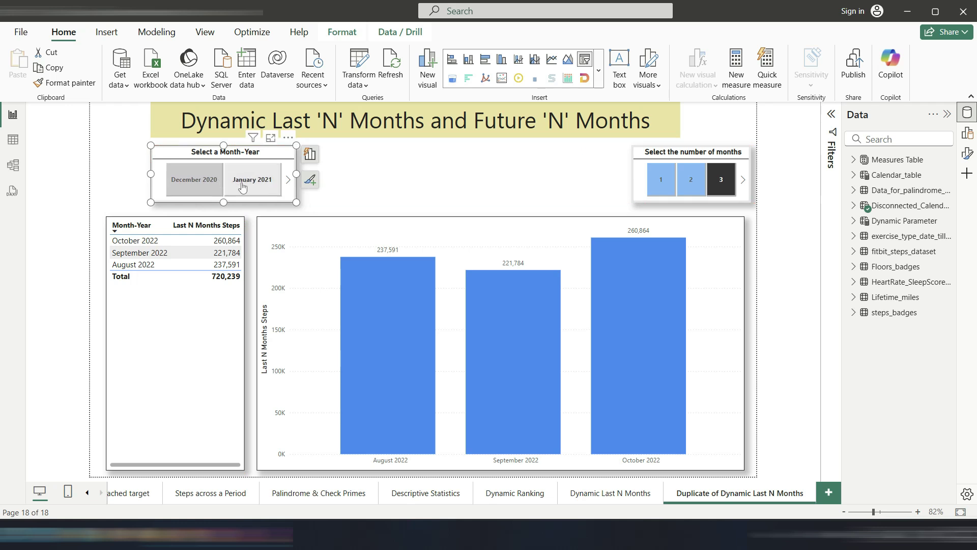
{"action": "left_click_drag", "start_coordinate": [297, 202], "coordinate": [524, 291]}
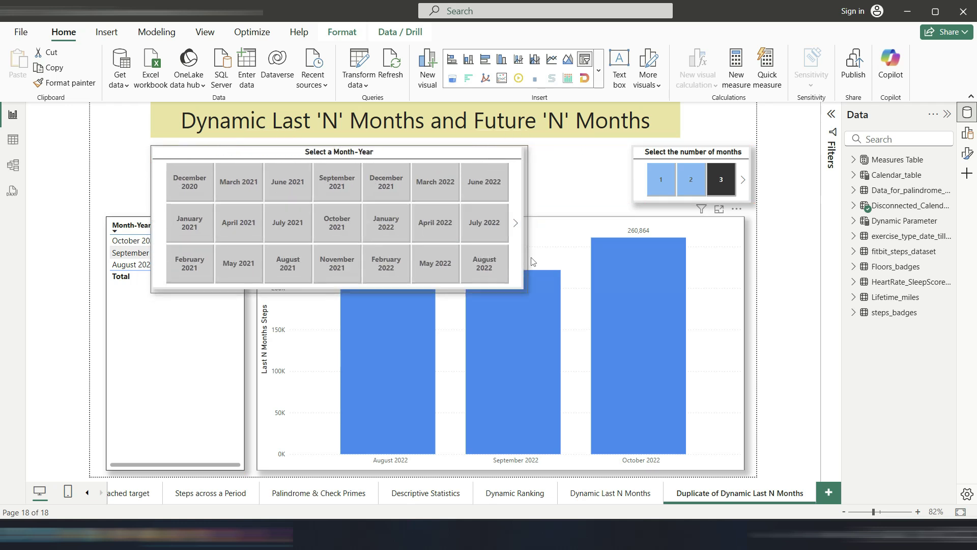
{"action": "left_click_drag", "start_coordinate": [531, 258], "coordinate": [417, 248]}
{"action": "left_click_drag", "start_coordinate": [284, 249], "coordinate": [292, 203]}
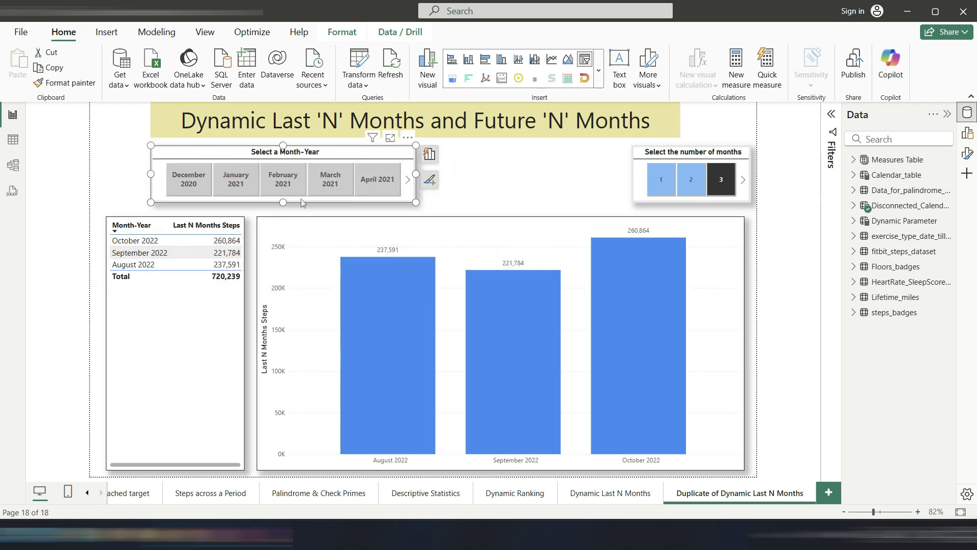
{"action": "left_click_drag", "start_coordinate": [416, 202], "coordinate": [606, 202]}
{"action": "key", "text": "Escape"}
Step: Open the Last N Months Steps measure from the Measures Table and copy its entire formula
{"action": "left_click", "coordinate": [854, 159]}
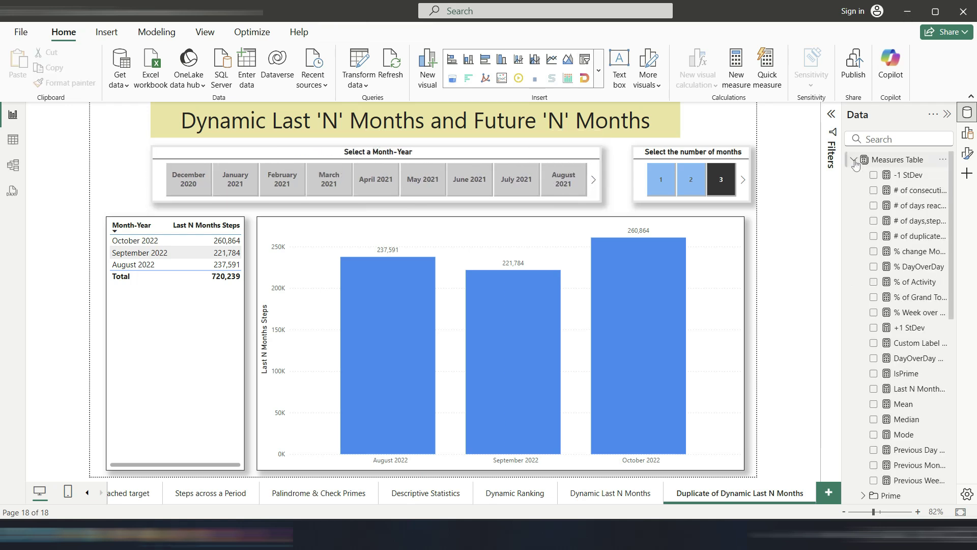
{"action": "scroll", "coordinate": [913, 324], "scroll_direction": "down", "scroll_amount": 3}
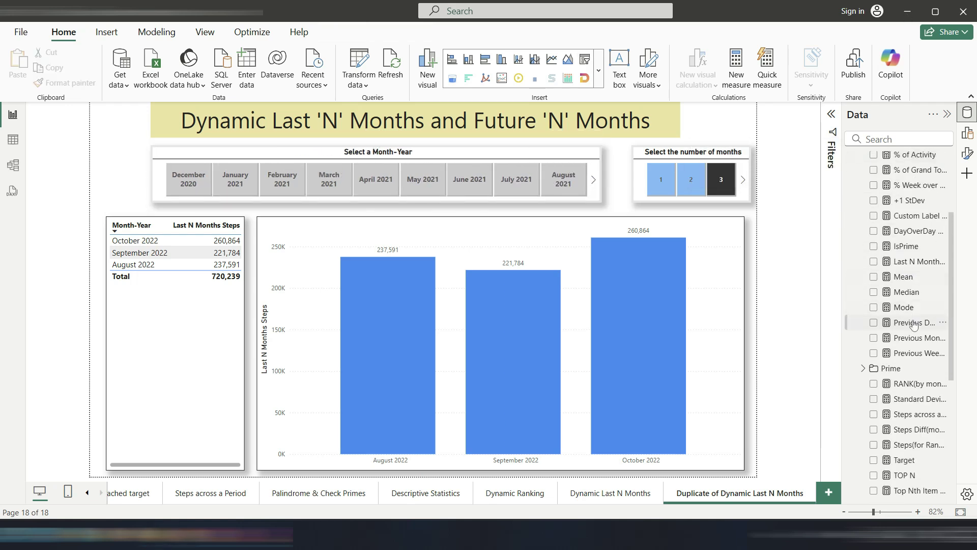
{"action": "left_click", "coordinate": [906, 264]}
{"action": "left_click_drag", "start_coordinate": [92, 117], "coordinate": [222, 345]}
{"action": "key", "text": "ctrl+c"}
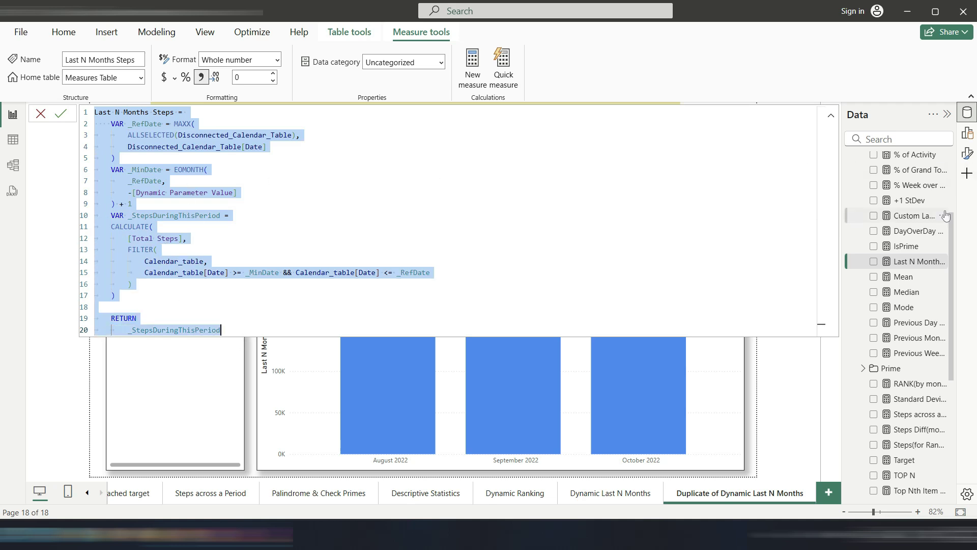
Step: Create a new measure in the Measures Table from the copied formula and name it Last & Future N Months Steps
{"action": "left_click_drag", "start_coordinate": [948, 216], "coordinate": [951, 161]}
{"action": "right_click", "coordinate": [906, 162]}
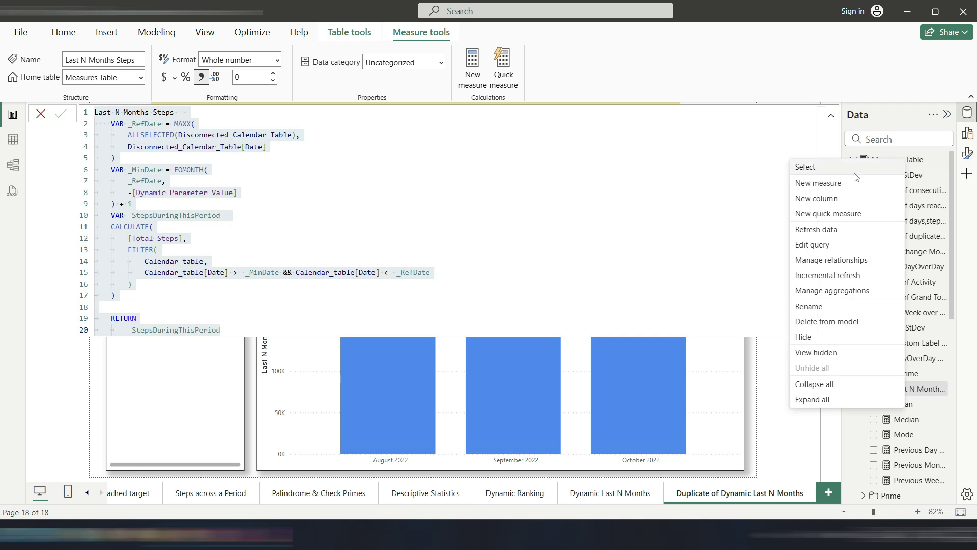
{"action": "left_click", "coordinate": [842, 186]}
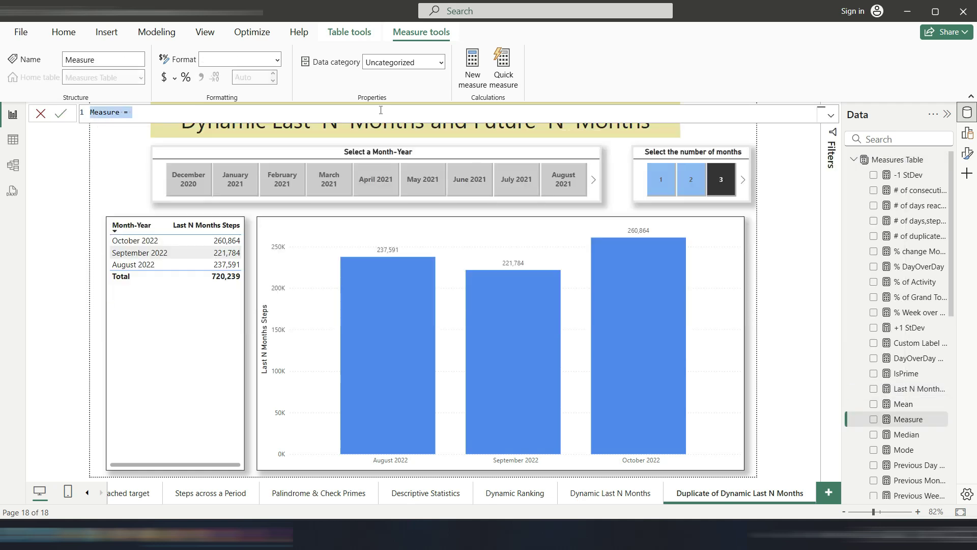
{"action": "key", "text": "ctrl+v"}
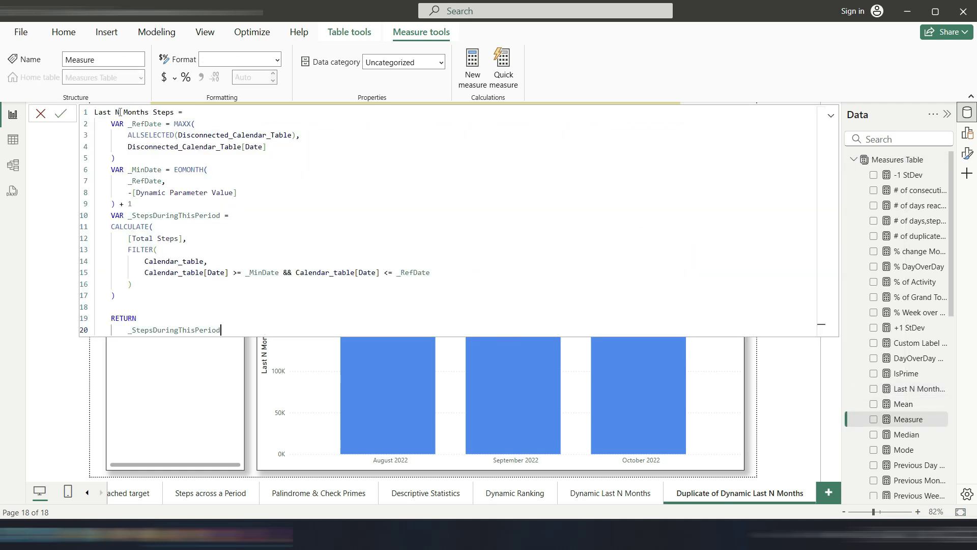
{"action": "double_click", "coordinate": [116, 112]}
{"action": "type", "text": "& Future"}
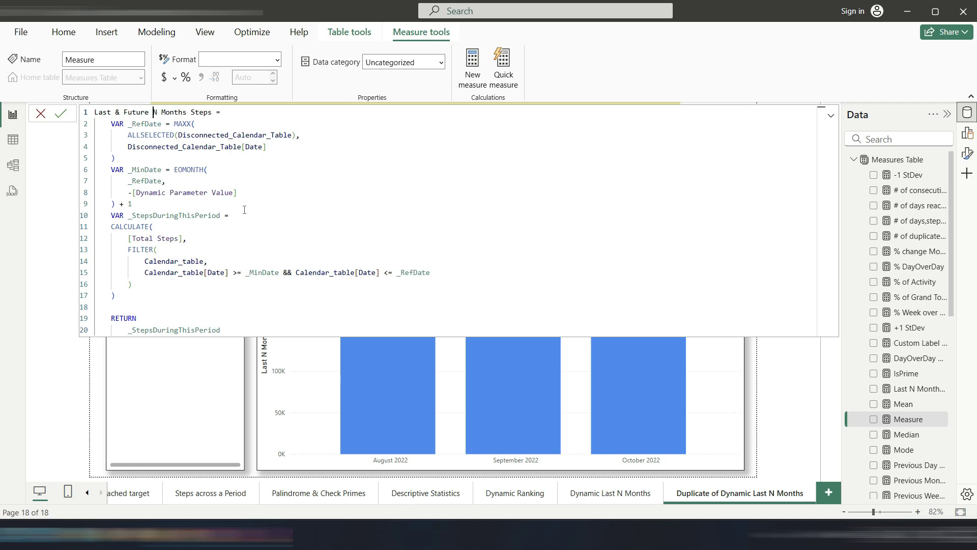
Step: Paste a copy of the _MinDate EOMONTH variable block below the original and separate the two with a blank line
{"action": "left_click", "coordinate": [215, 205]}
{"action": "key", "text": "Return"}
{"action": "key", "text": "Return"}
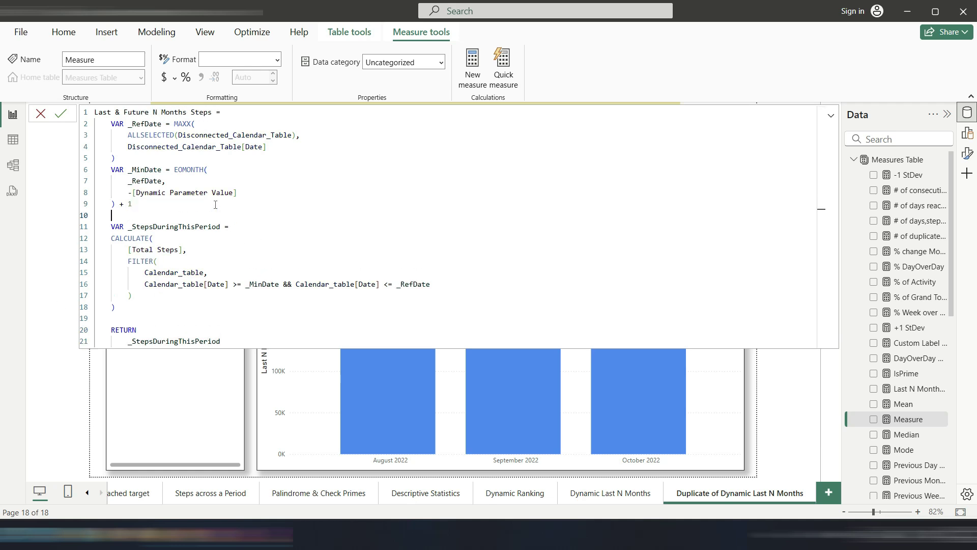
{"action": "left_click_drag", "start_coordinate": [135, 203], "coordinate": [111, 170]}
{"action": "key", "text": "ctrl+c"}
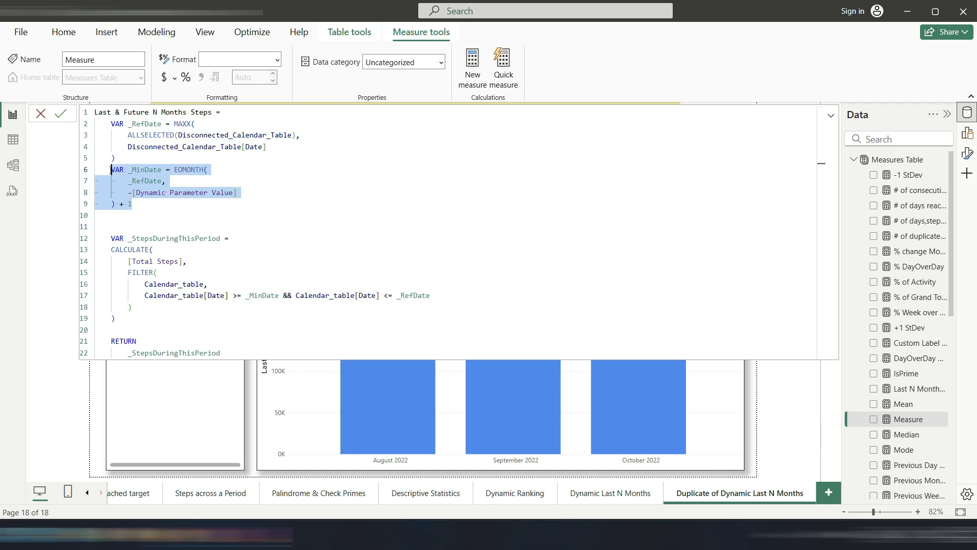
{"action": "left_click", "coordinate": [119, 219]}
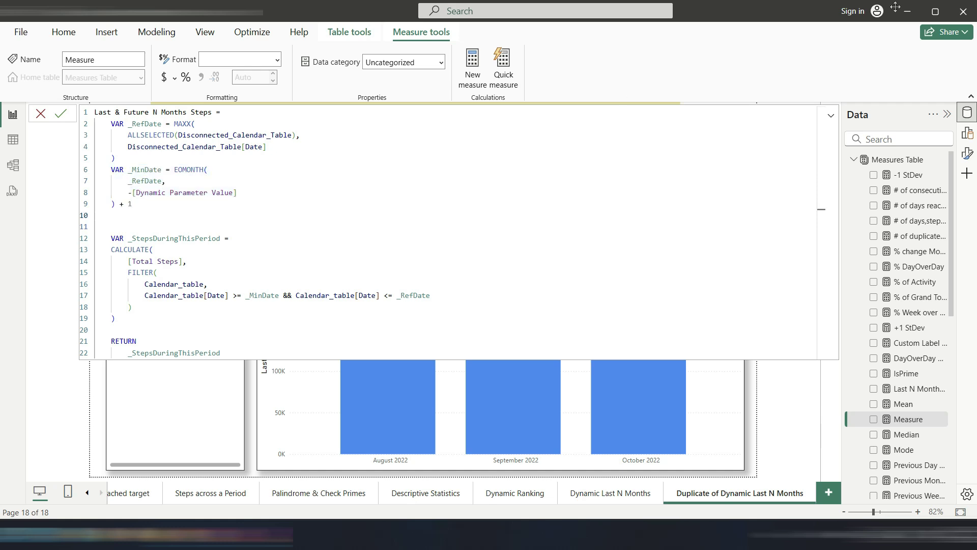
{"action": "key", "text": "Return"}
{"action": "key", "text": "Return"}
{"action": "left_click_drag", "start_coordinate": [133, 204], "coordinate": [110, 170]}
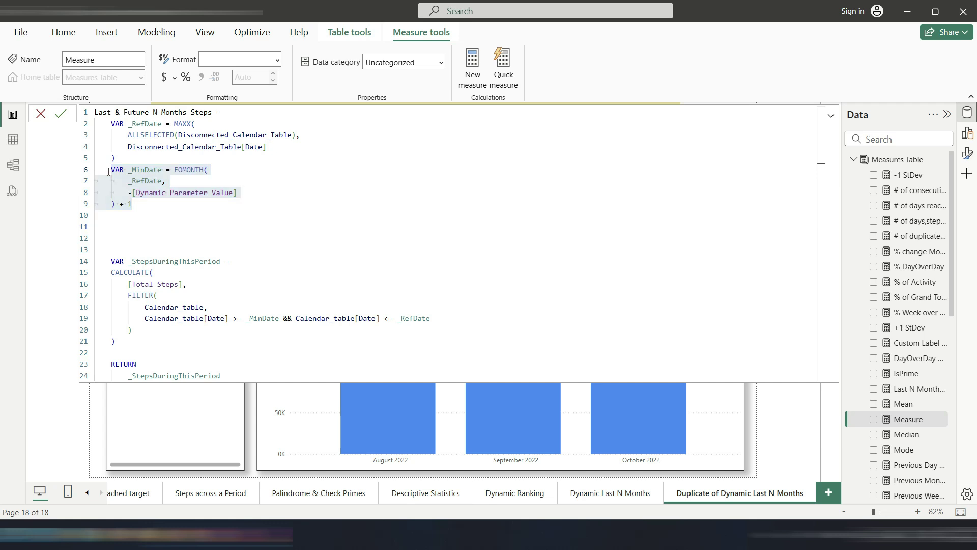
{"action": "key", "text": "ctrl+v"}
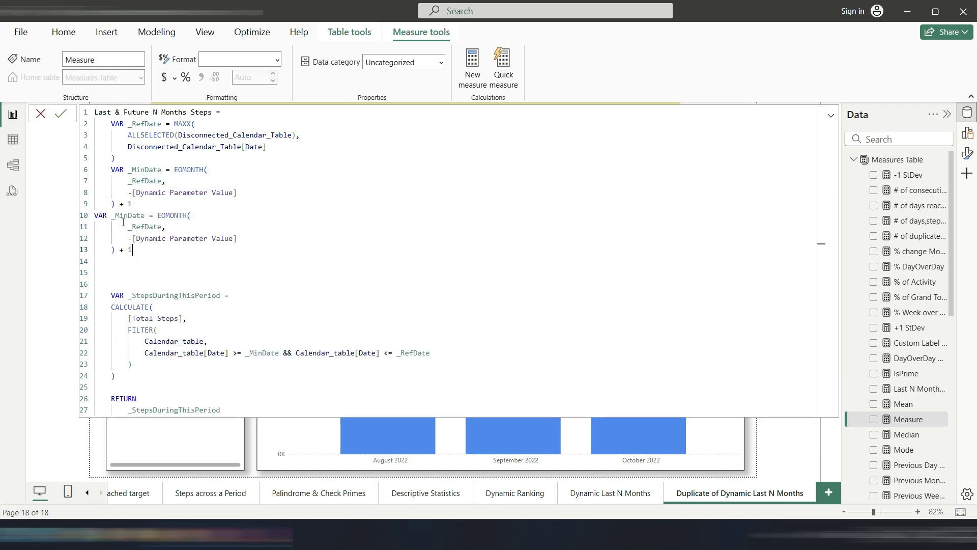
{"action": "left_click", "coordinate": [96, 215]}
{"action": "left_click", "coordinate": [166, 204]}
{"action": "key", "text": "Return"}
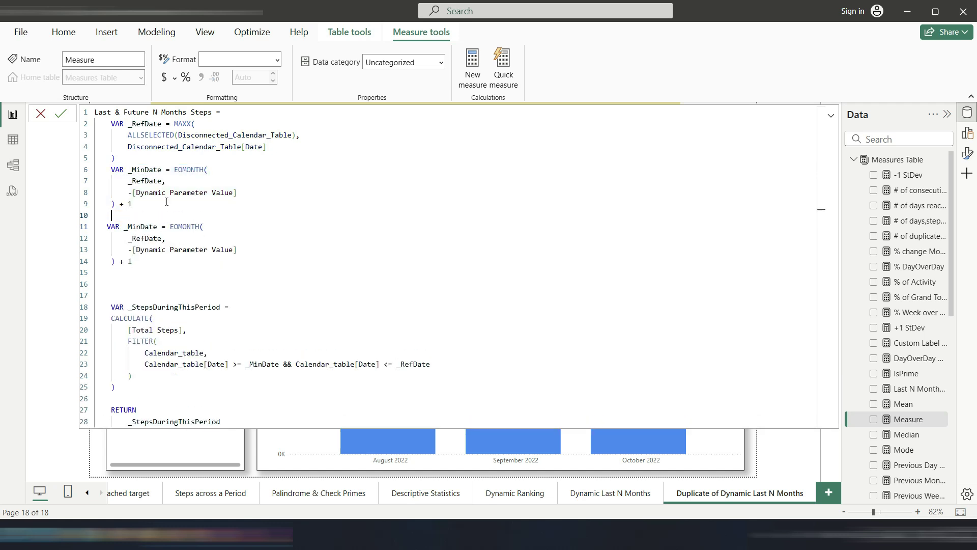
Step: Rename the copied variable to _Next_N_Months, remove its minus sign and + 1 so it looks forward, and commit the measure
{"action": "double_click", "coordinate": [127, 226]}
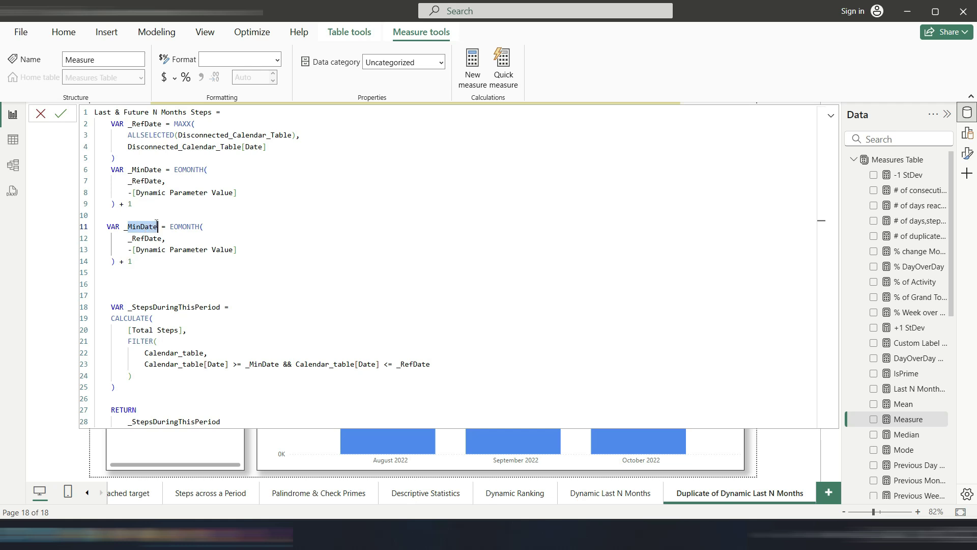
{"action": "type", "text": "Next"}
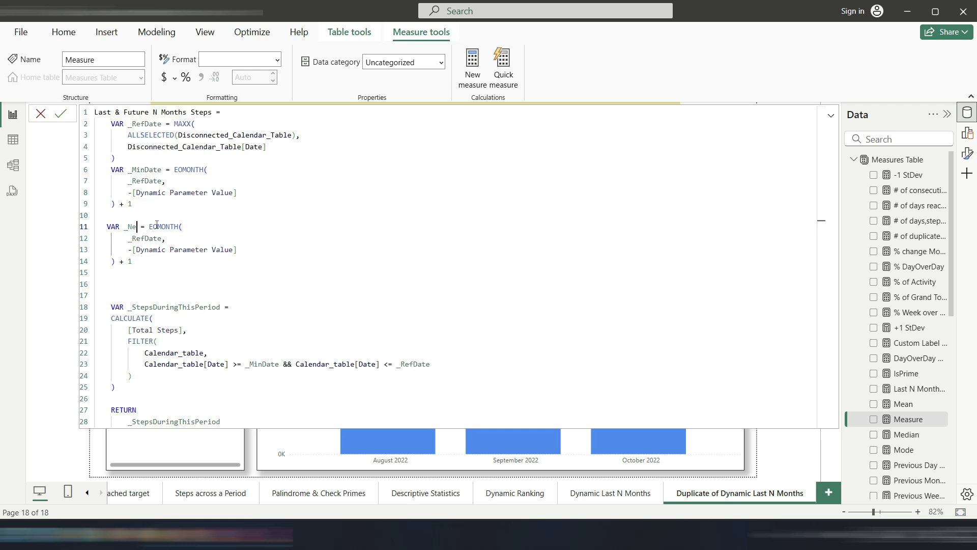
{"action": "type", "text": "_N_Months"}
{"action": "left_click", "coordinate": [134, 249]}
{"action": "key", "text": "BackSpace"}
{"action": "left_click", "coordinate": [160, 264]}
{"action": "key", "text": "BackSpace"}
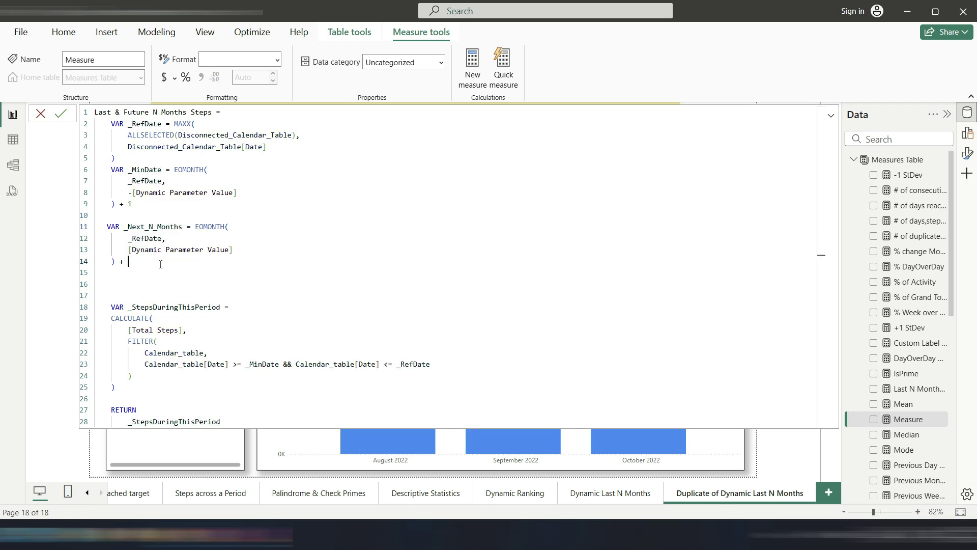
{"action": "key", "text": "BackSpace"}
{"action": "key", "text": "BackSpace"}
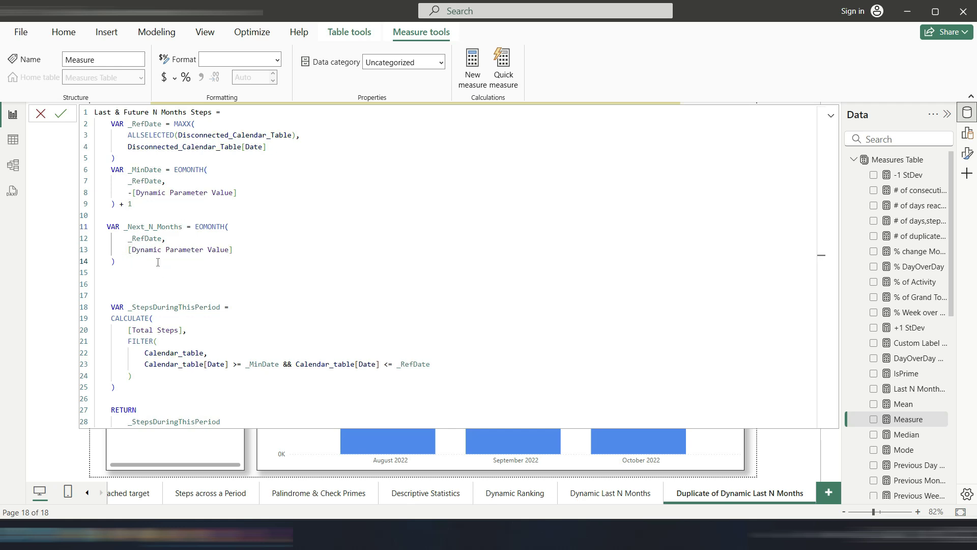
{"action": "left_click", "coordinate": [60, 114]}
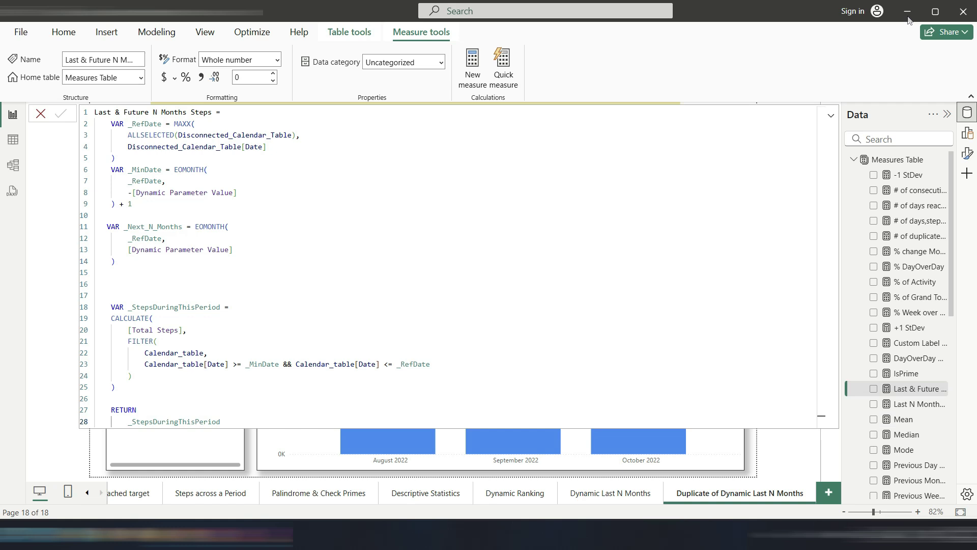
Step: Replace _RefDate with _Next_N_Months as the upper date limit in the measure's FILTER condition and commit the formula
{"action": "left_click_drag", "start_coordinate": [400, 366], "coordinate": [423, 364]}
{"action": "type", "text": "_"}
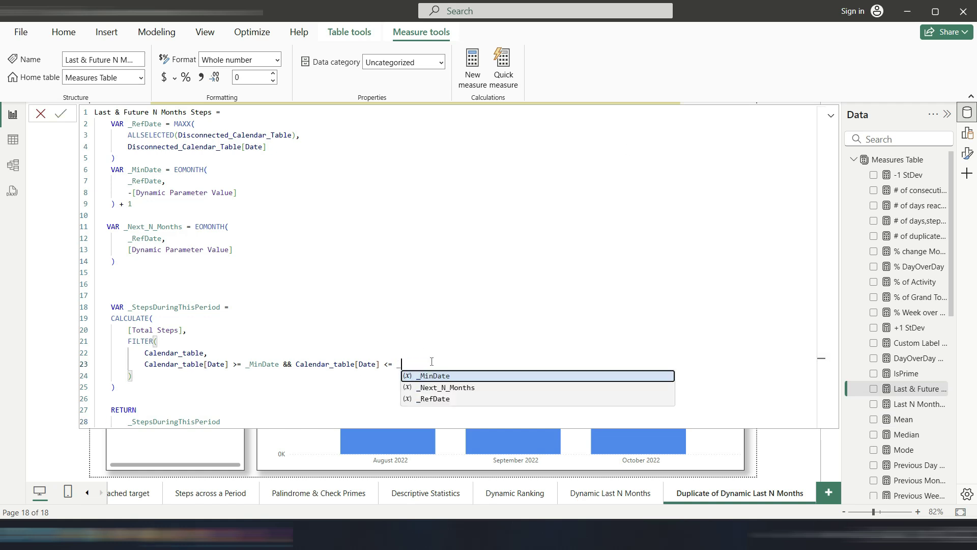
{"action": "key", "text": "Down"}
{"action": "key", "text": "Tab"}
{"action": "left_click", "coordinate": [262, 364]}
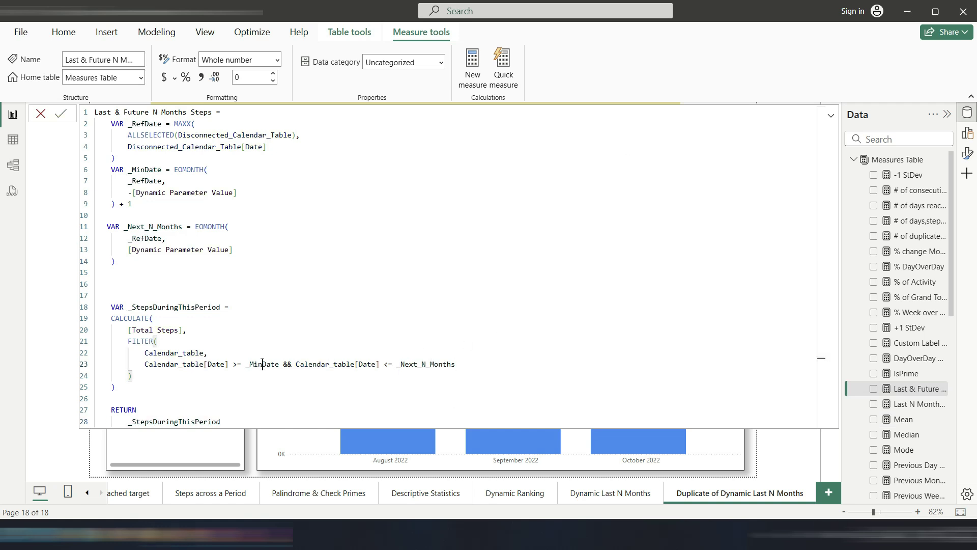
{"action": "left_click", "coordinate": [439, 363]}
{"action": "left_click", "coordinate": [217, 250]}
{"action": "left_click", "coordinate": [60, 116]}
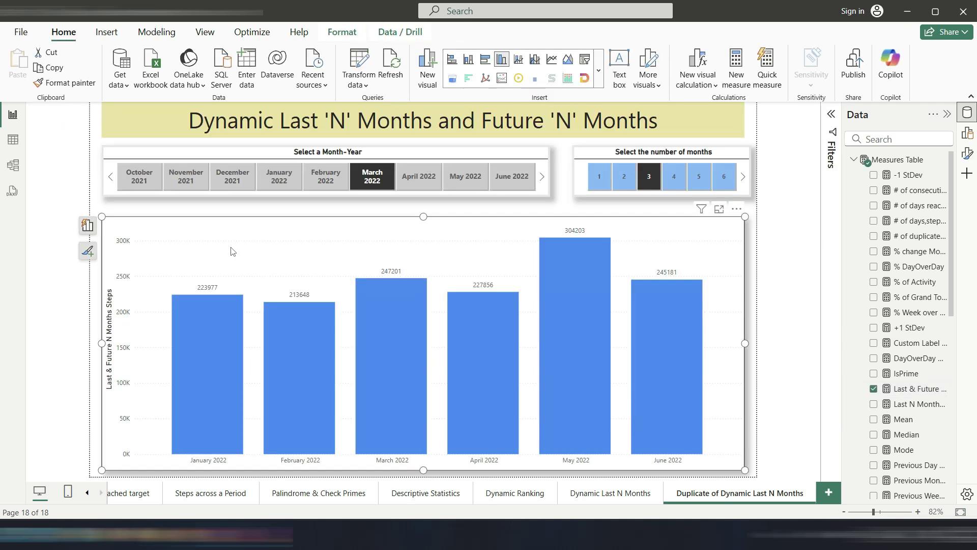
Step: Check which measure the column chart uses on its Y-axis
{"action": "left_click", "coordinate": [87, 225]}
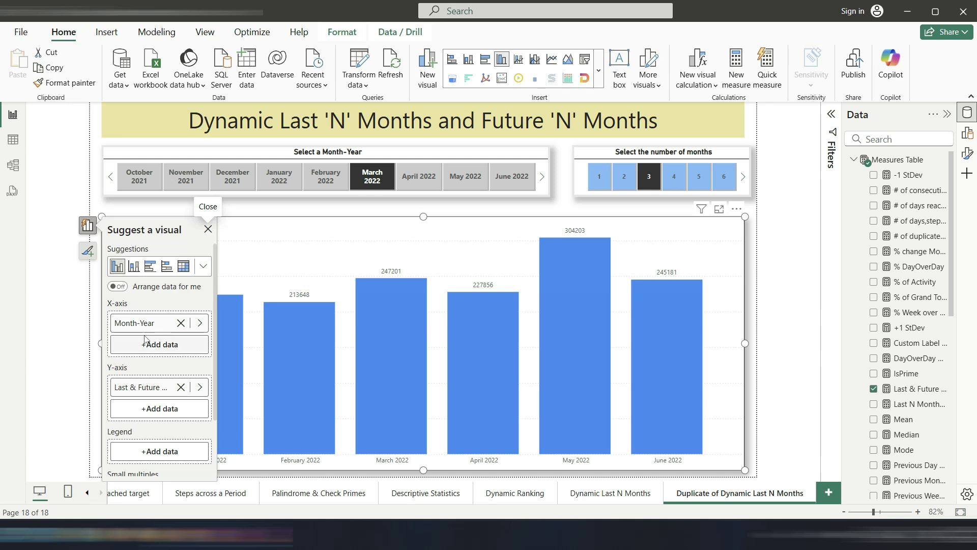
{"action": "left_click", "coordinate": [199, 387]}
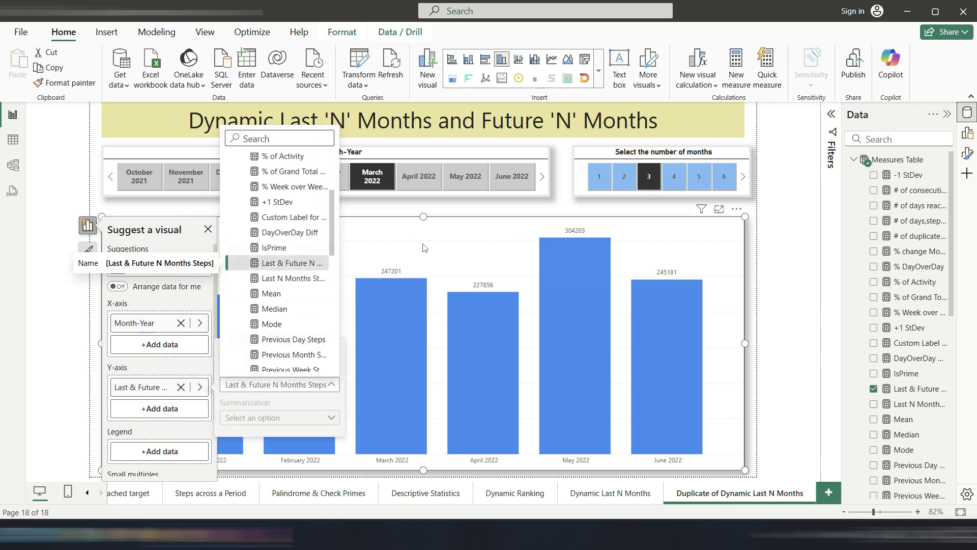
{"action": "left_click", "coordinate": [300, 259]}
{"action": "left_click", "coordinate": [208, 229]}
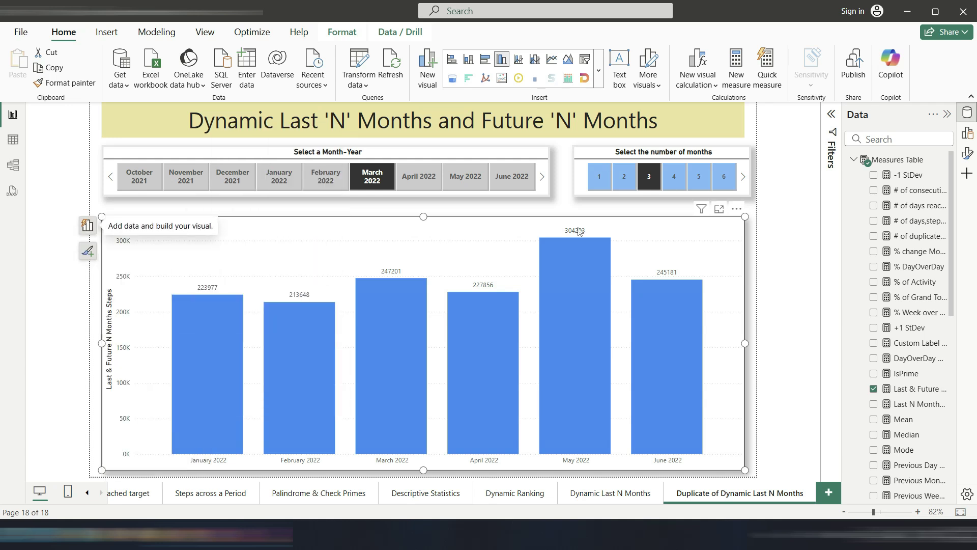
Step: Test the chart with 4 months selected, switching the Month-Year slicer through April, May and June 2022
{"action": "left_click", "coordinate": [674, 176]}
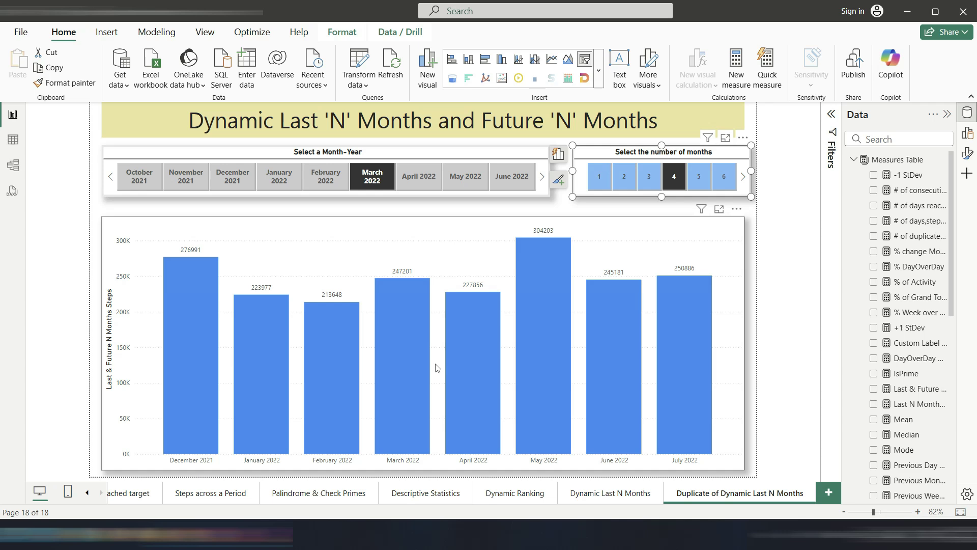
{"action": "left_click", "coordinate": [410, 182]}
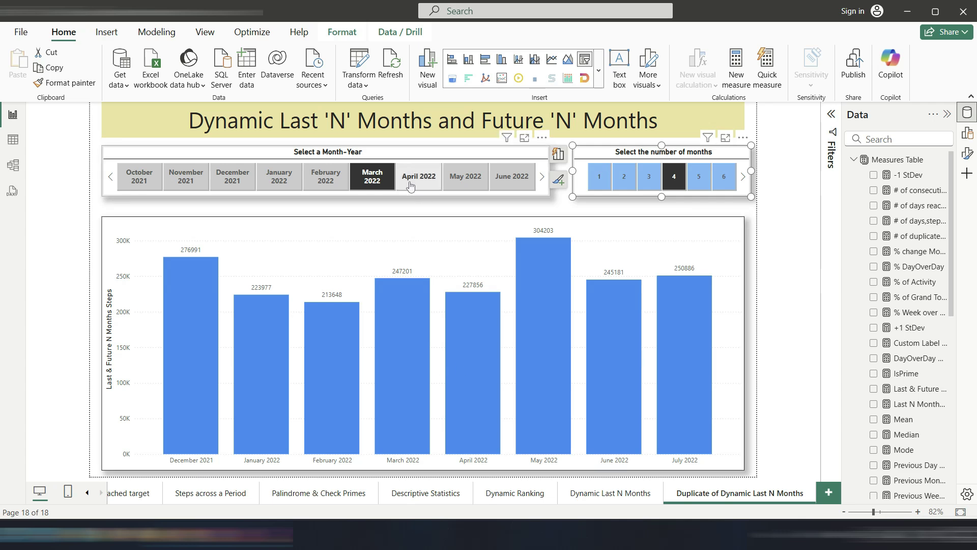
{"action": "left_click", "coordinate": [464, 180]}
{"action": "left_click", "coordinate": [507, 182]}
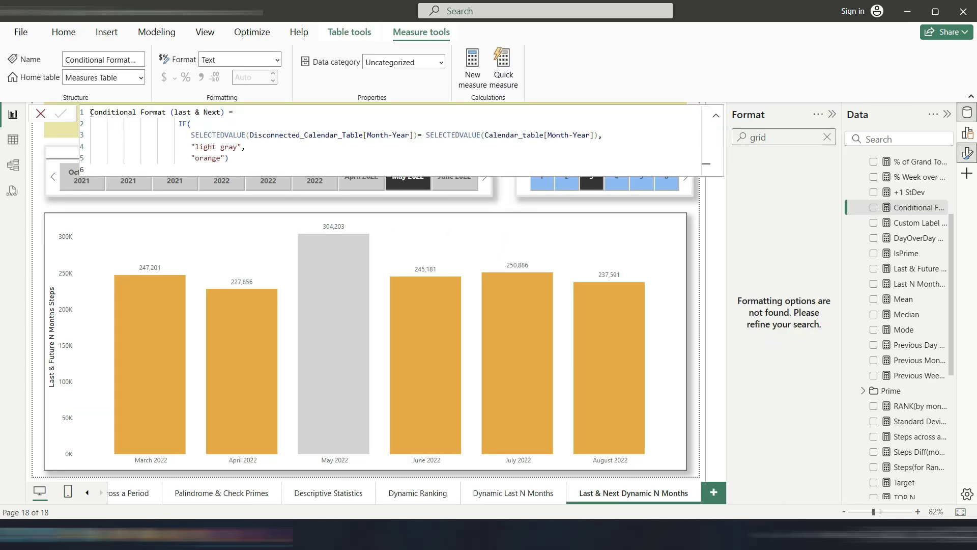
Step: Examine the Conditional Format (last & Next) measure's month comparison and its two colour results, leaving the formula unchanged
{"action": "left_click_drag", "start_coordinate": [91, 113], "coordinate": [599, 136]}
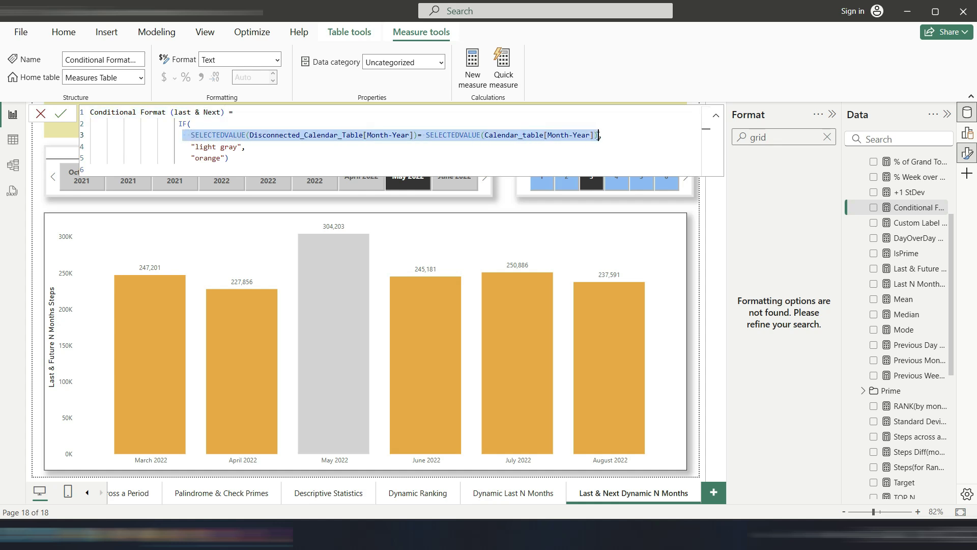
{"action": "left_click_drag", "start_coordinate": [191, 147], "coordinate": [225, 158]}
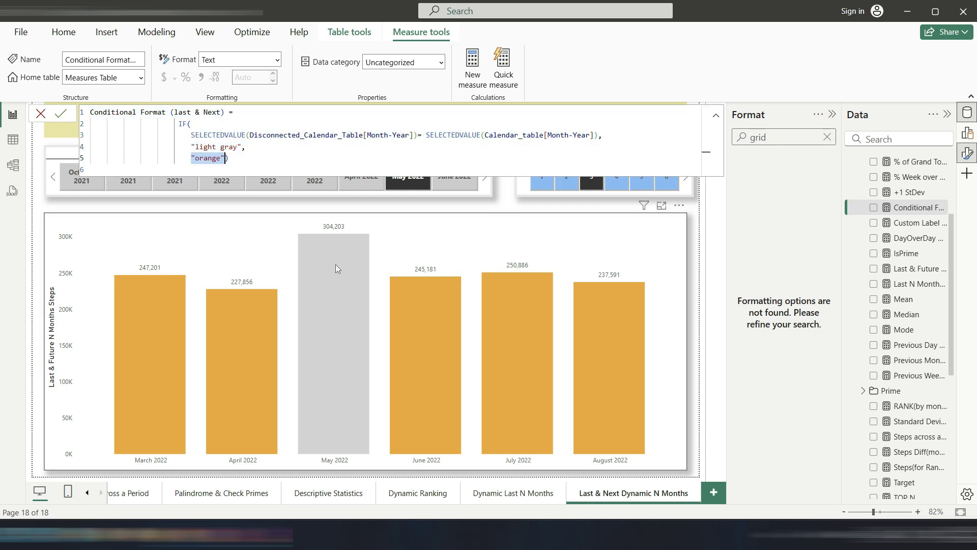
{"action": "left_click", "coordinate": [41, 113]}
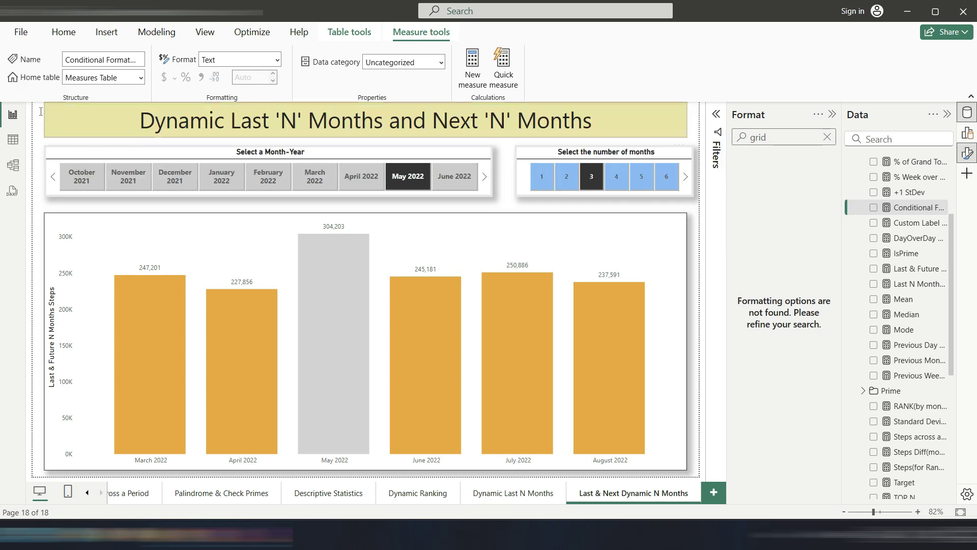
Step: Review the conditional colour settings of the chart's columns, including the format style and the field they are based on
{"action": "left_click", "coordinate": [599, 252]}
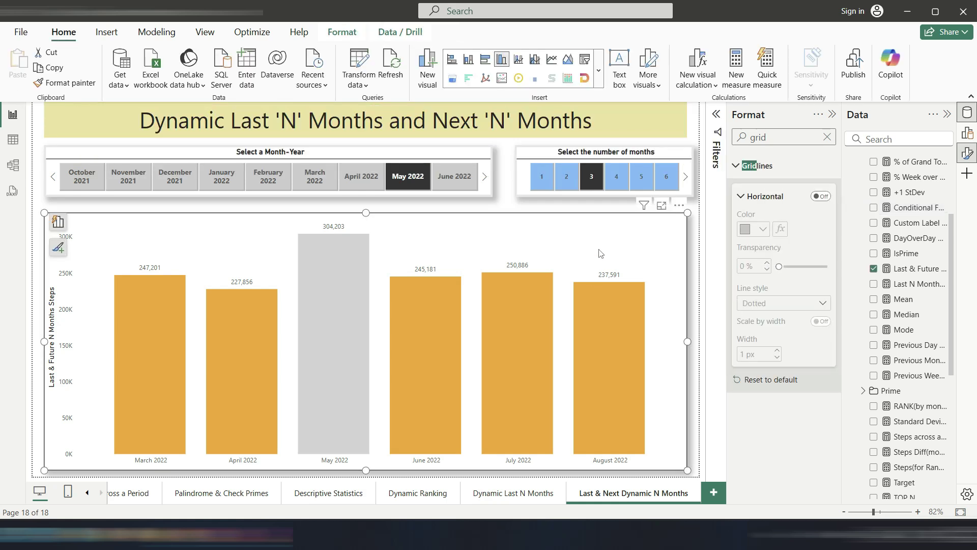
{"action": "left_click", "coordinate": [827, 137]}
{"action": "scroll", "coordinate": [826, 237], "scroll_direction": "down", "scroll_amount": 3}
{"action": "left_click", "coordinate": [747, 338]}
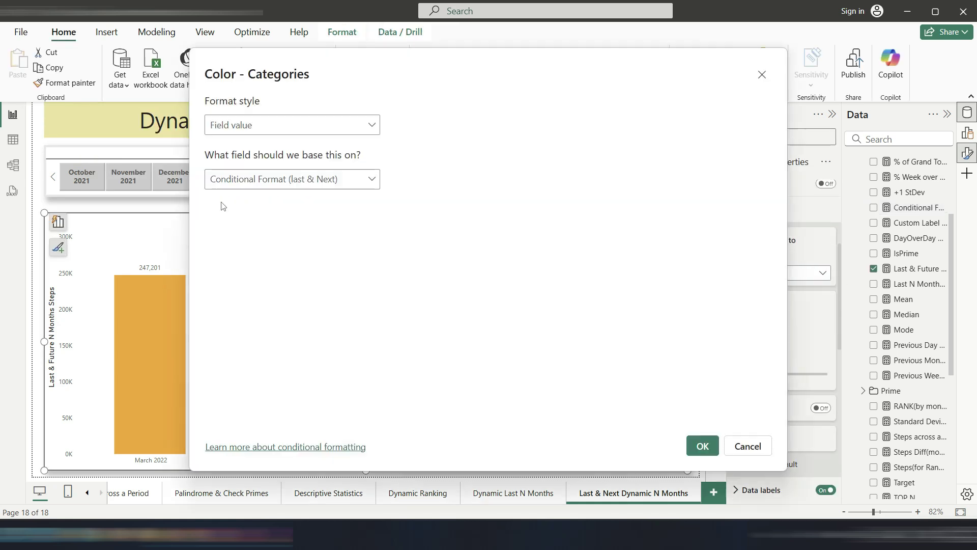
{"action": "left_click", "coordinate": [749, 446]}
Step: Try other months in the Month-Year slicer and finish with June 2022 selected
{"action": "left_click", "coordinate": [315, 176]}
{"action": "left_click", "coordinate": [408, 176]}
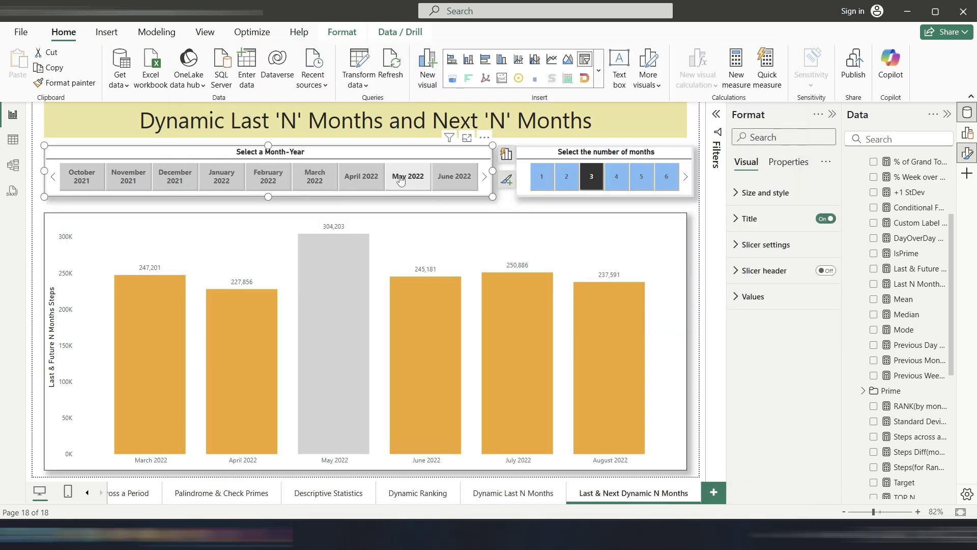
{"action": "left_click", "coordinate": [407, 176]}
{"action": "left_click", "coordinate": [451, 178]}
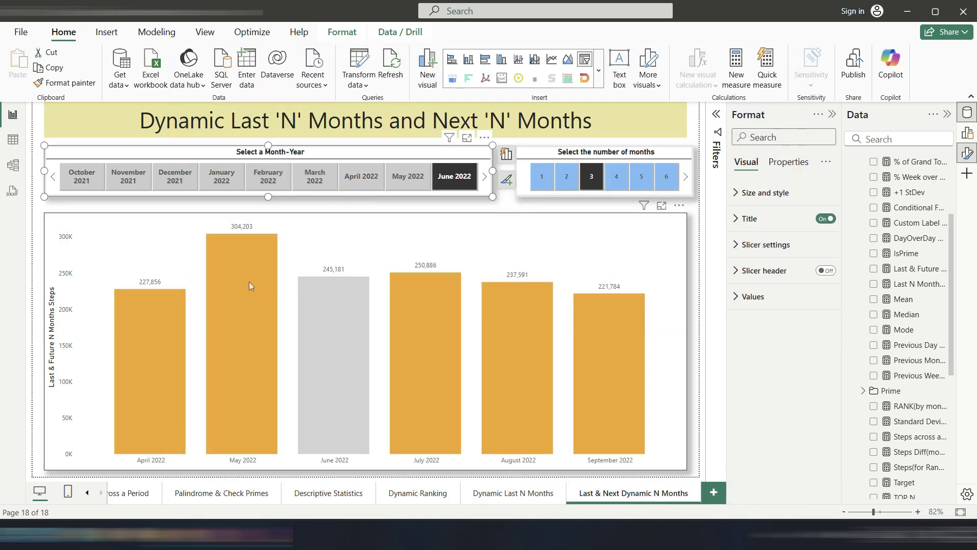
Step: Set the number of months slicer to 9 and deselect the visuals on the page
{"action": "left_click", "coordinate": [440, 219]}
{"action": "scroll", "coordinate": [666, 177], "scroll_direction": "down", "scroll_amount": 3}
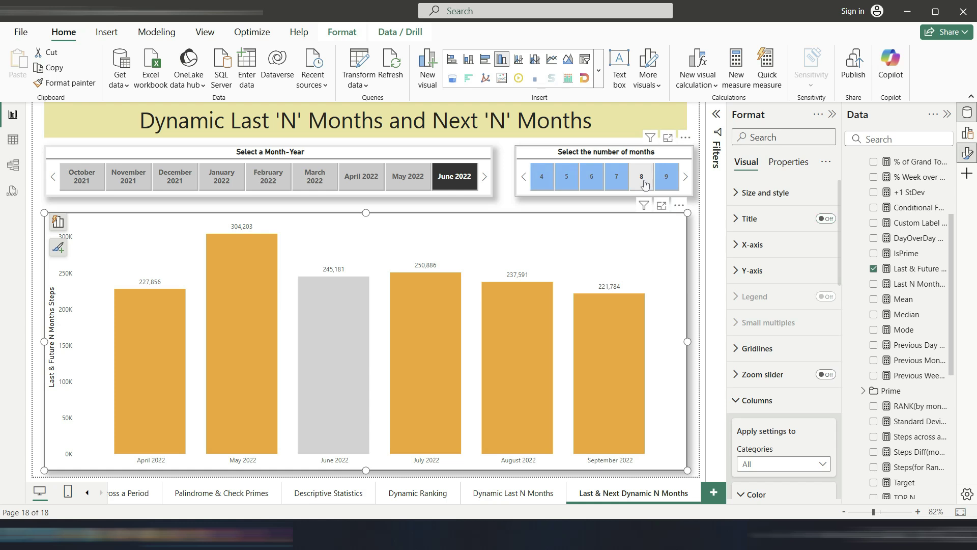
{"action": "left_click", "coordinate": [665, 178]}
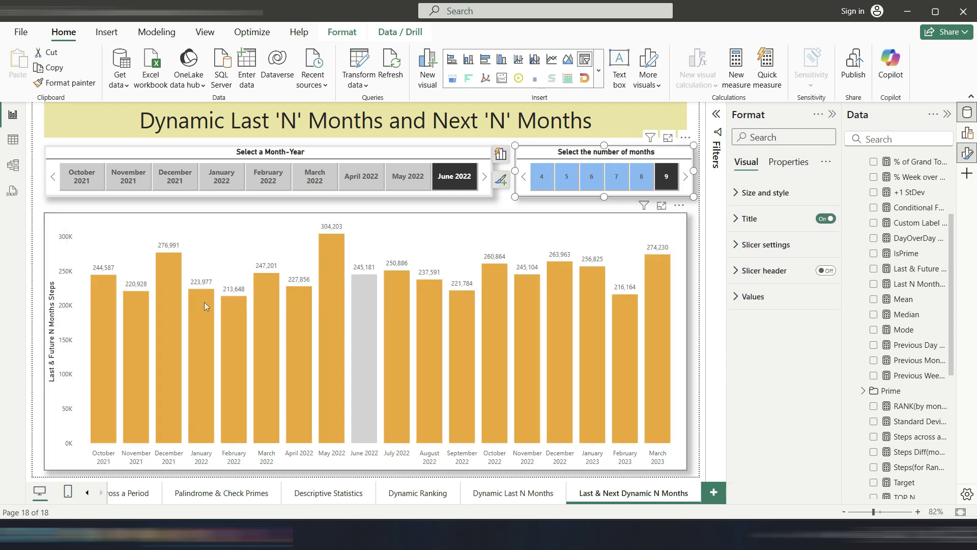
{"action": "left_click", "coordinate": [437, 218]}
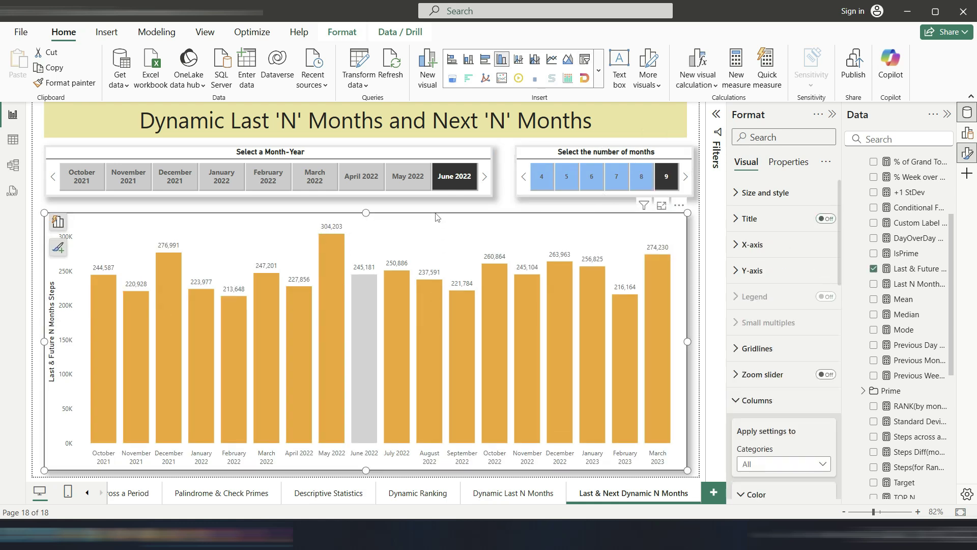
{"action": "left_click", "coordinate": [701, 212]}
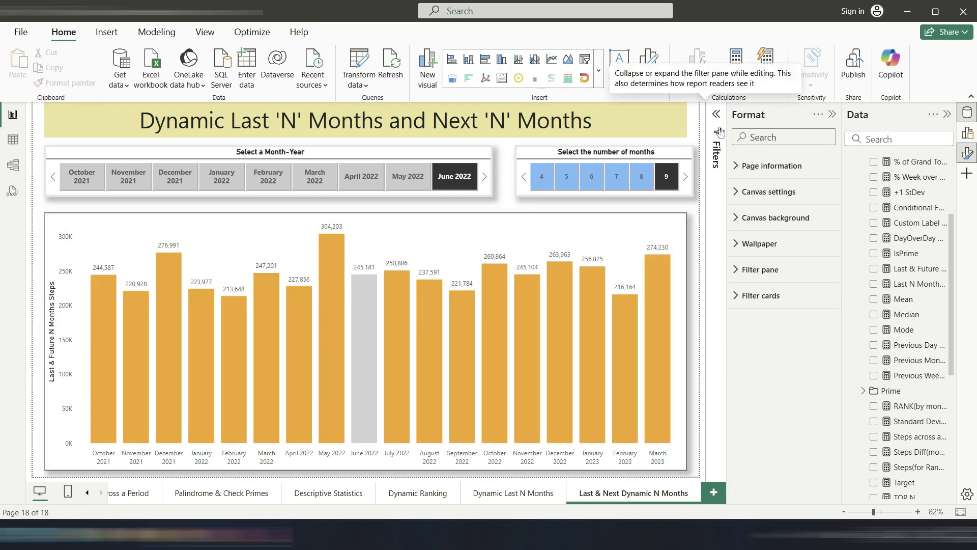